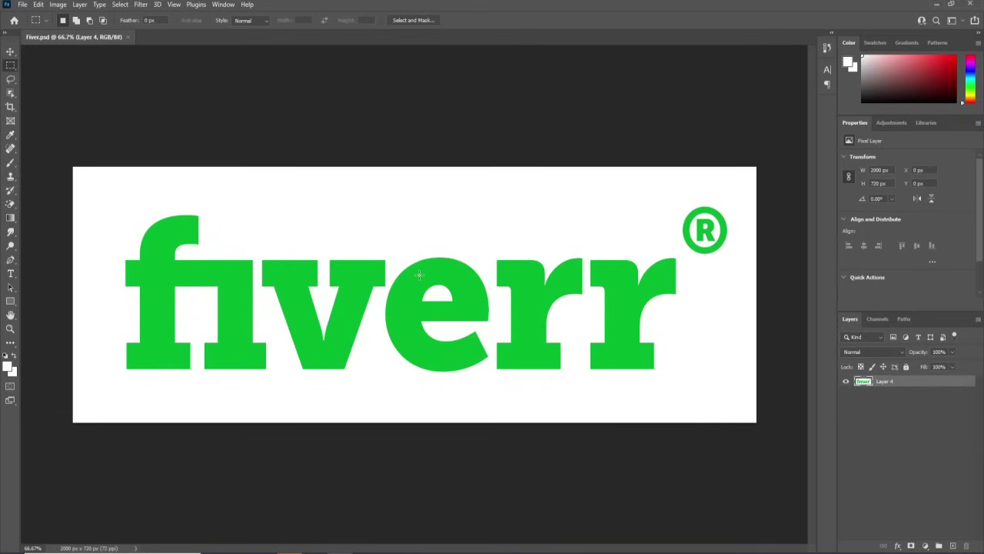
- Try to remove the logo's white background by deleting a Color Range selection of white with fuzziness 200
{"action": "key", "text": "v"}
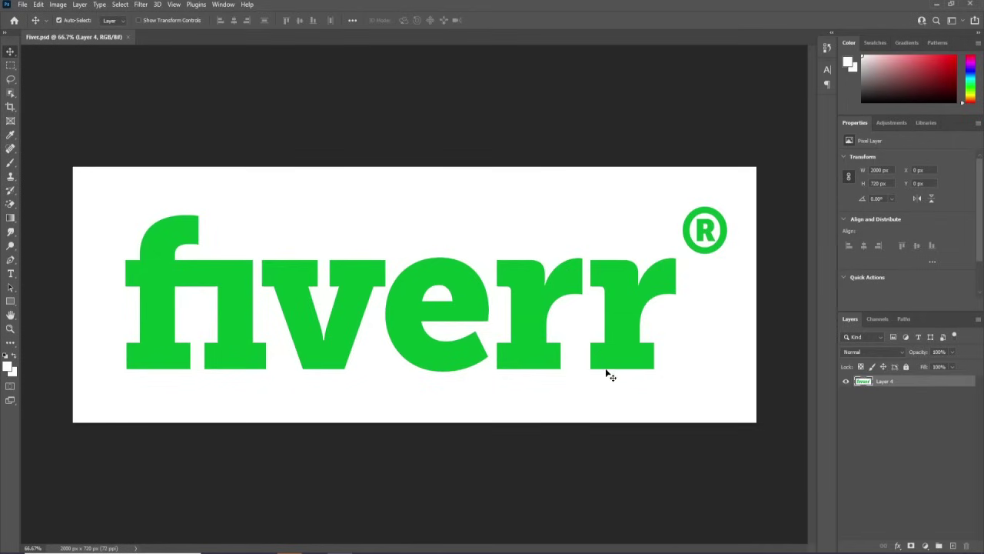
{"action": "left_click", "coordinate": [120, 4]}
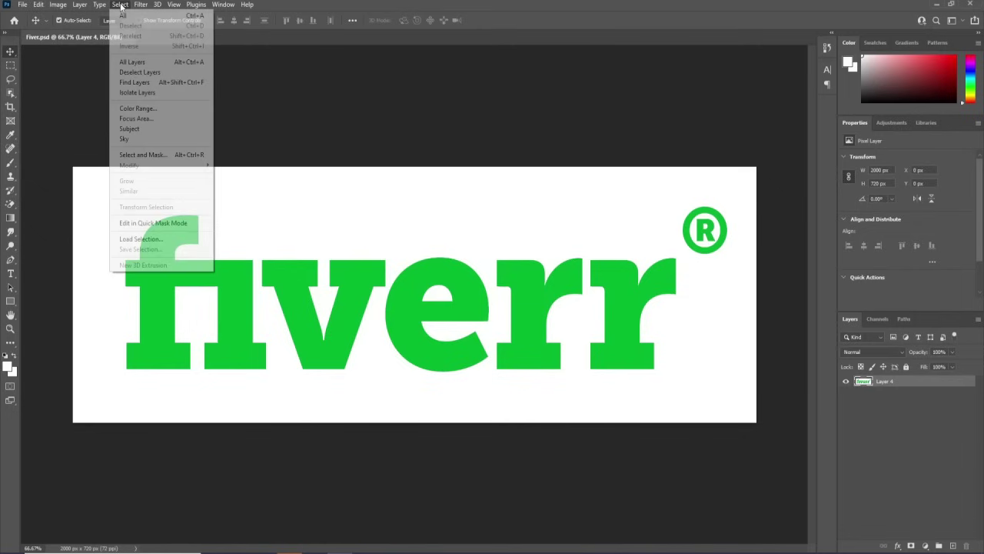
{"action": "left_click", "coordinate": [136, 109]}
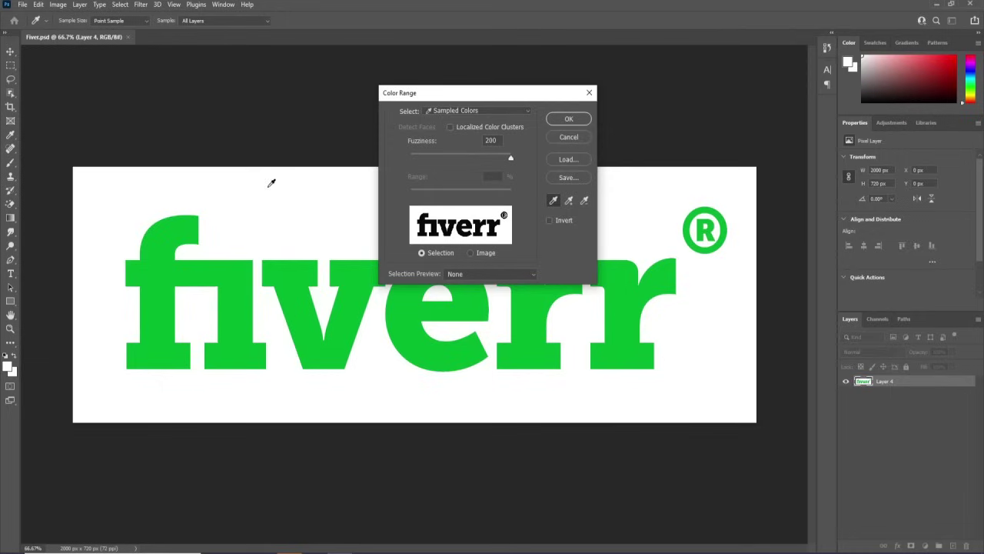
{"action": "double_click", "coordinate": [491, 142]}
{"action": "left_click", "coordinate": [549, 121]}
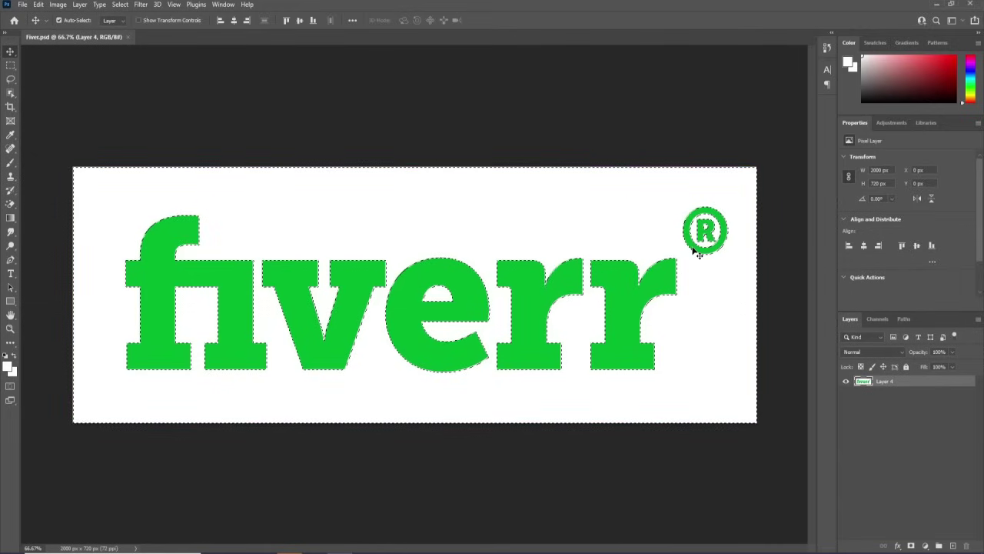
{"action": "key", "text": "Delete"}
{"action": "key", "text": "ctrl+d"}
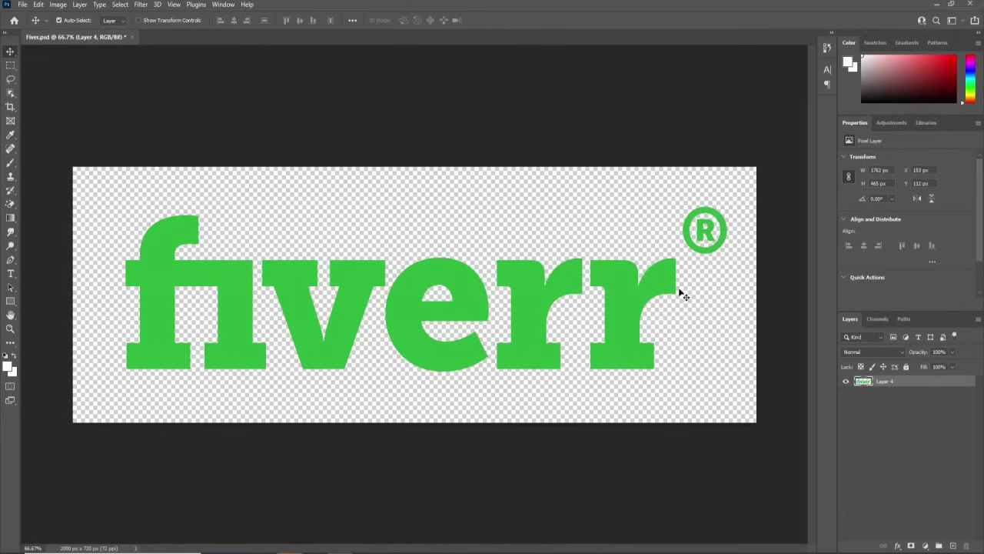
- Check the cut-out letters' edges and colour up close, and undo the background removal
{"action": "scroll", "coordinate": [630, 325], "scroll_direction": "up", "scroll_amount": 5}
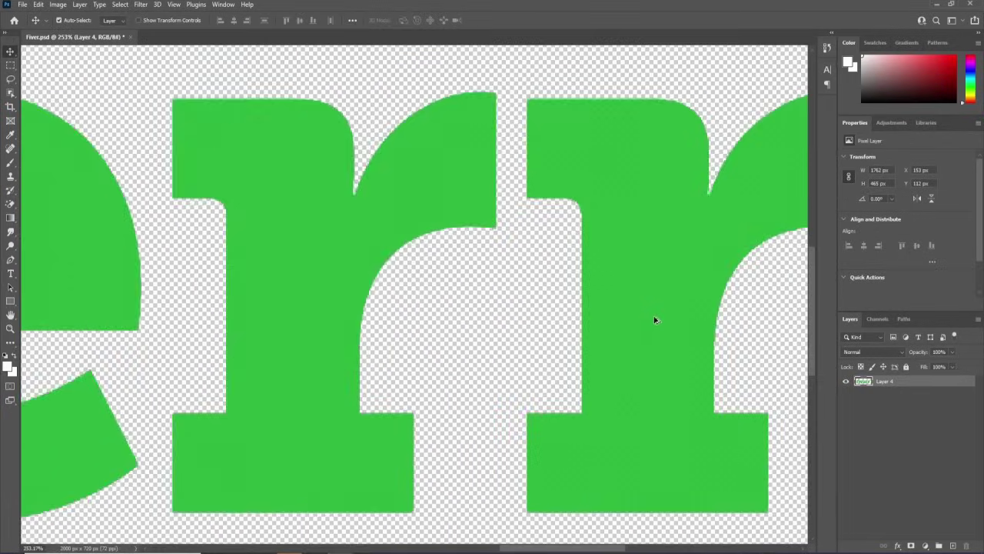
{"action": "scroll", "coordinate": [655, 320], "scroll_direction": "up", "scroll_amount": 3}
{"action": "scroll", "coordinate": [631, 330], "scroll_direction": "down", "scroll_amount": 8}
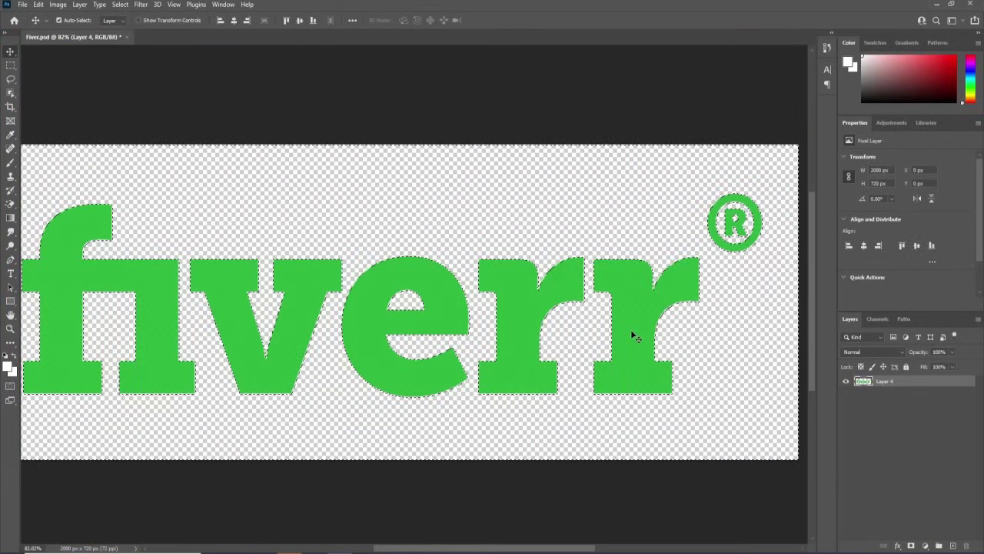
{"action": "key", "text": "alt+BackSpace"}
{"action": "key", "text": "ctrl+d"}
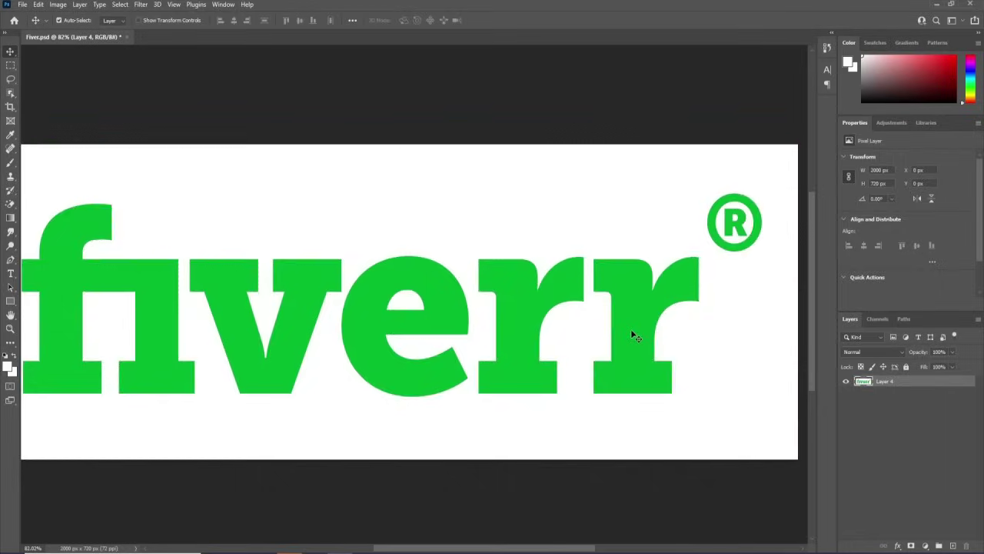
{"action": "key", "text": "ctrl+0"}
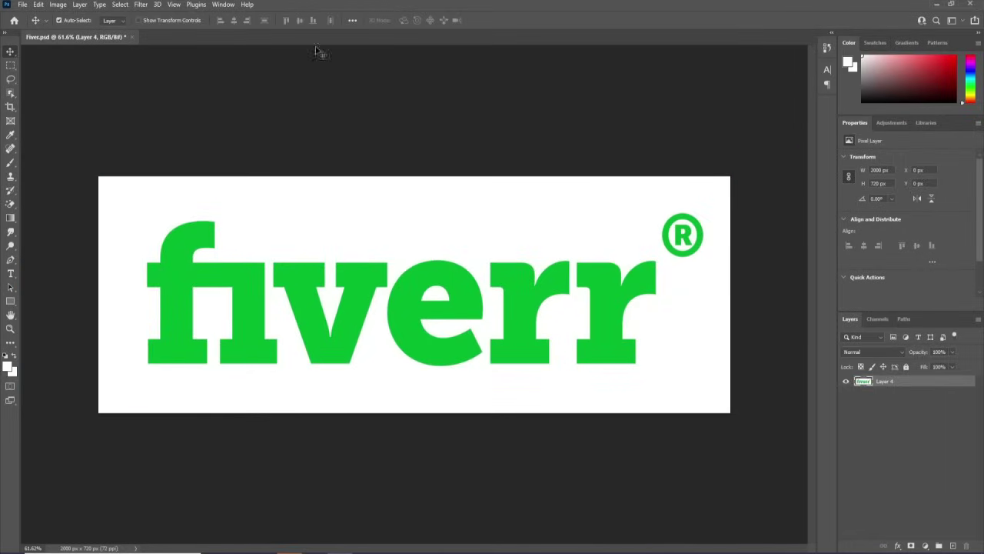
- Select the white background with Color Range at fuzziness 170, delete it, and inspect the cut-out logo
{"action": "left_click", "coordinate": [126, 6]}
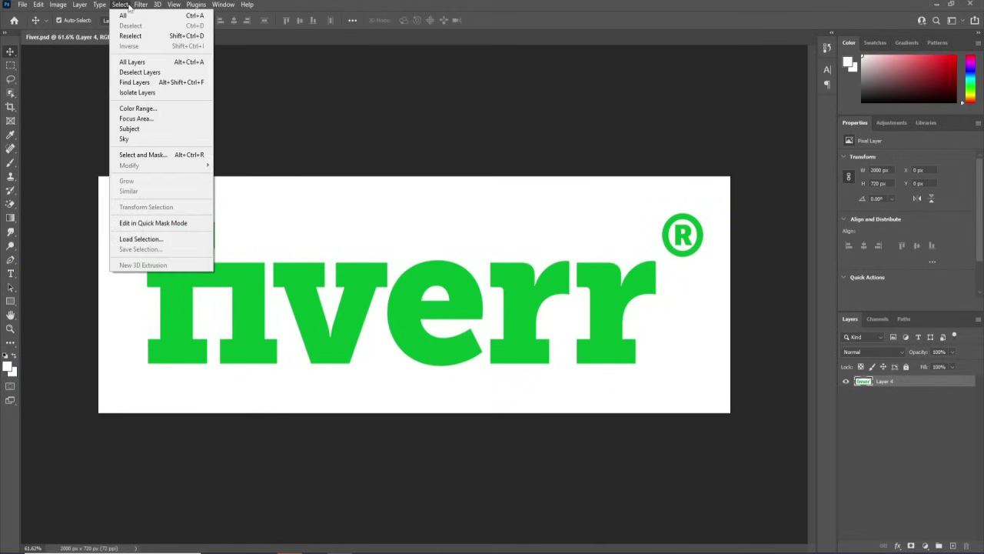
{"action": "left_click", "coordinate": [147, 110]}
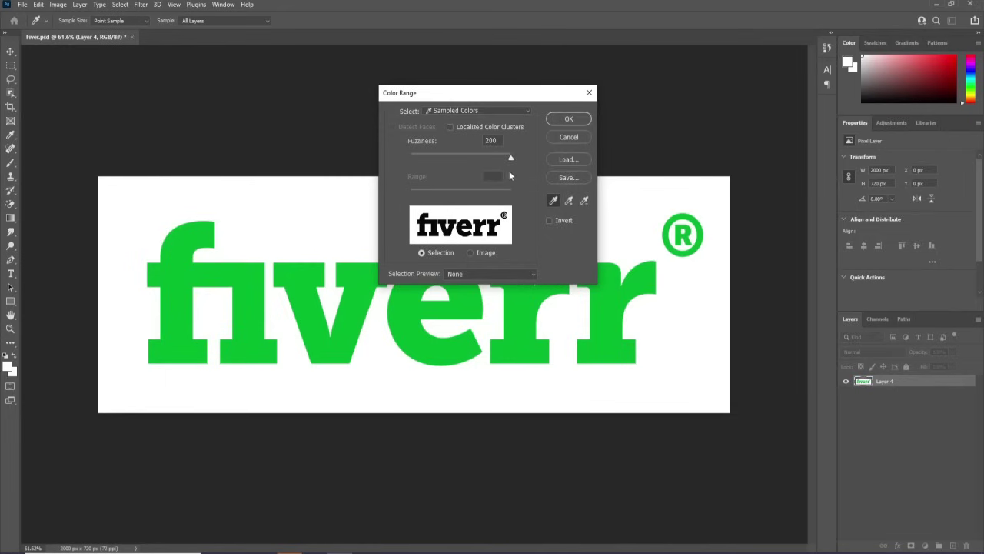
{"action": "type", "text": "170"}
{"action": "left_click", "coordinate": [569, 120]}
{"action": "key", "text": "Delete"}
{"action": "key", "text": "ctrl+d"}
{"action": "key", "text": "ctrl+0"}
{"action": "scroll", "coordinate": [476, 321], "scroll_direction": "up", "scroll_amount": 3}
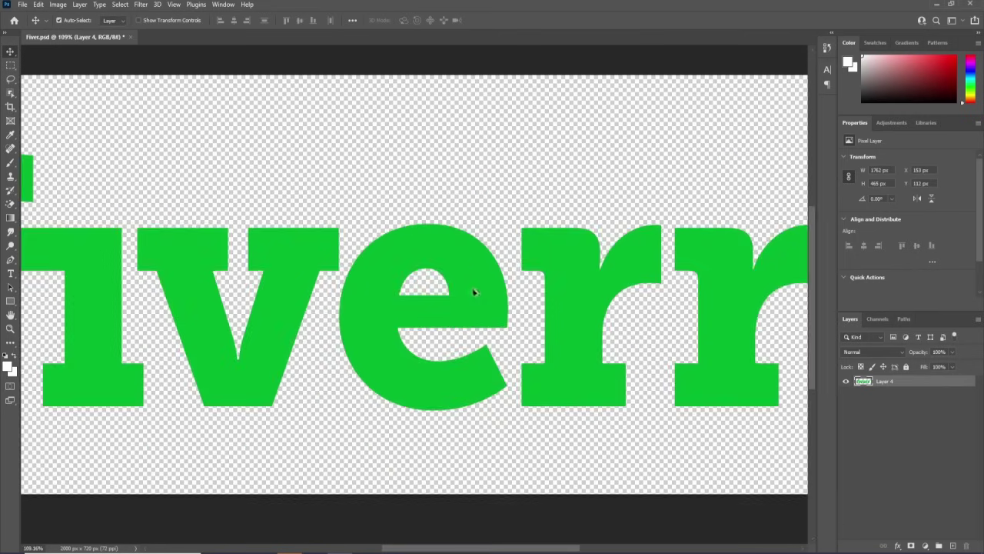
{"action": "scroll", "coordinate": [474, 278], "scroll_direction": "down", "scroll_amount": 2}
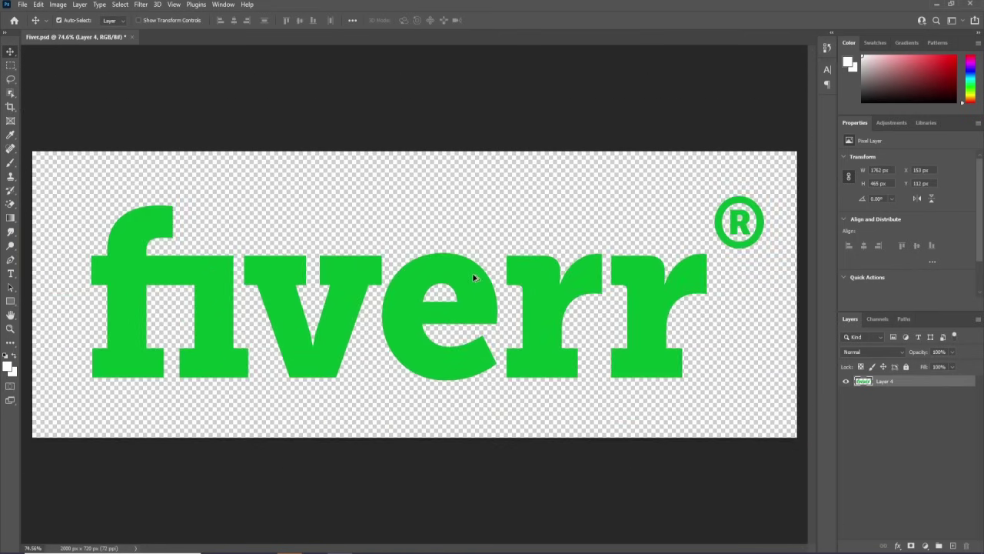
{"action": "scroll", "coordinate": [511, 351], "scroll_direction": "down", "scroll_amount": 1}
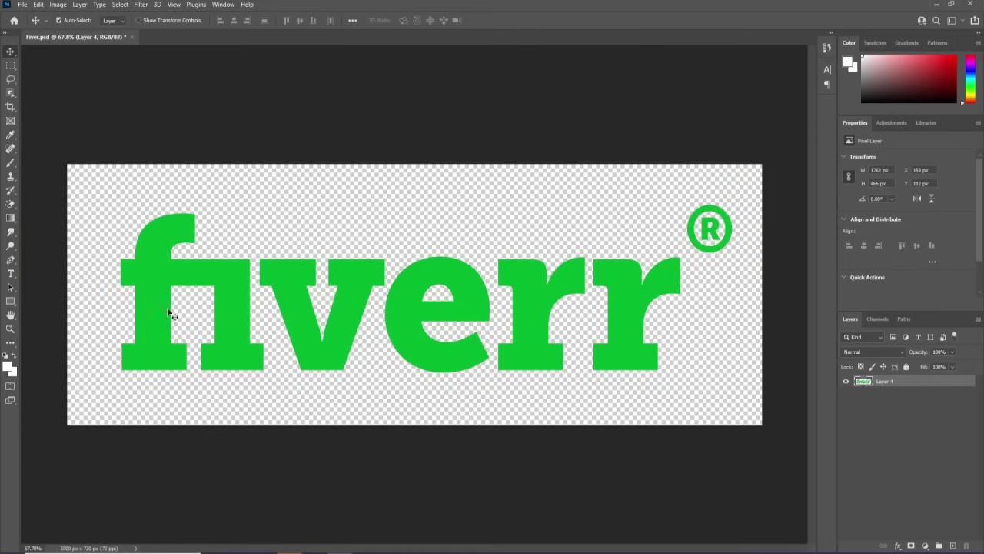
- Cut the ® symbol with a rectangular marquee, paste it in place on a new layer, and hide that layer
{"action": "left_click", "coordinate": [10, 67]}
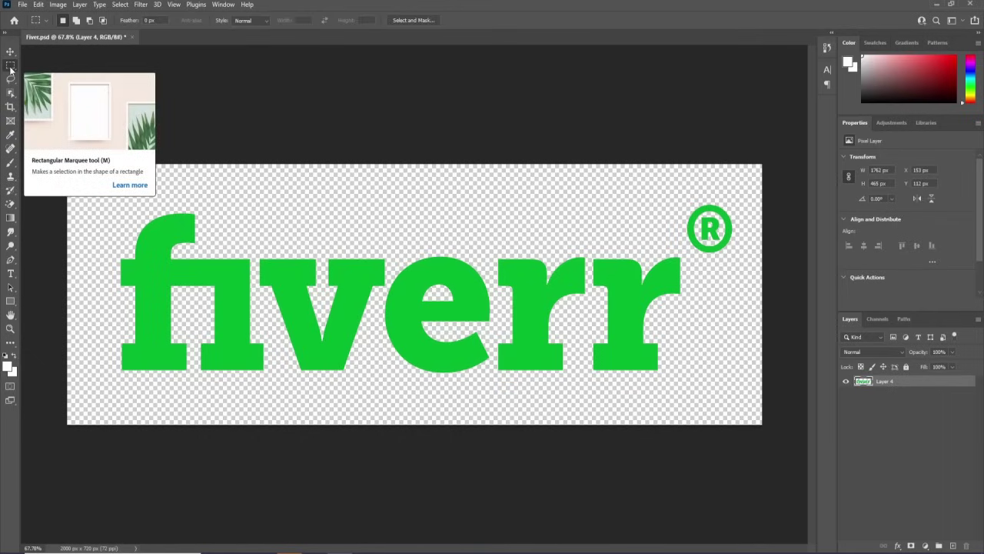
{"action": "left_click_drag", "start_coordinate": [675, 191], "coordinate": [742, 256]}
{"action": "key", "text": "ctrl+x"}
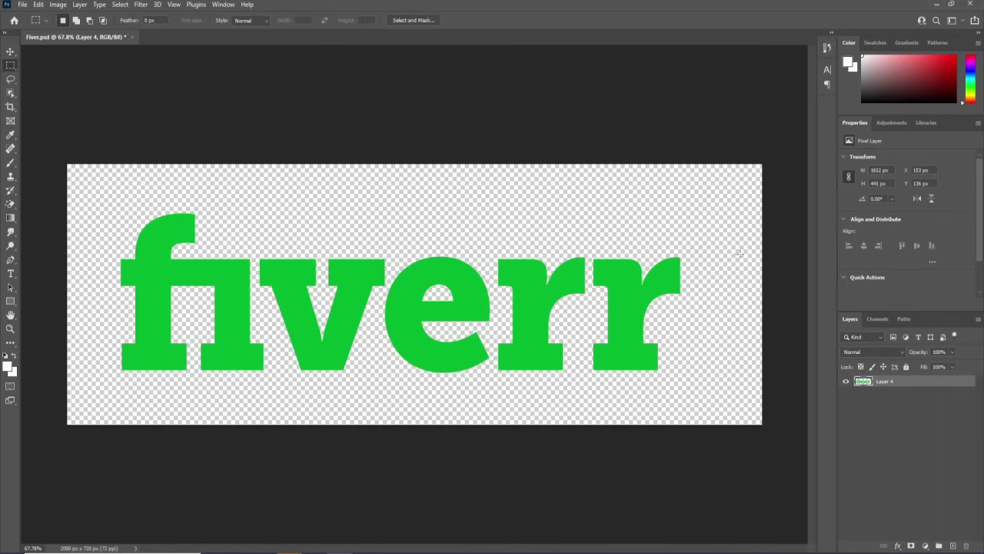
{"action": "left_click", "coordinate": [953, 545]}
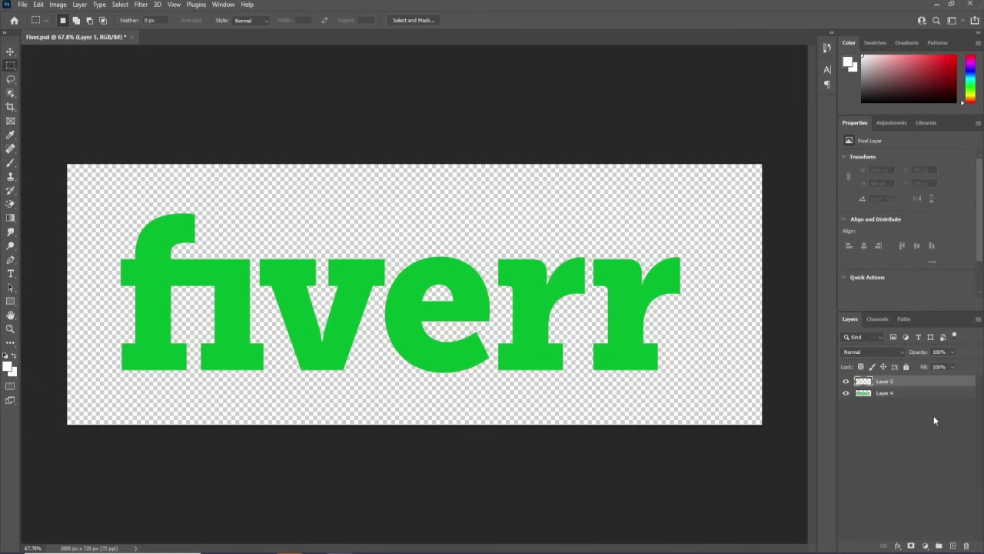
{"action": "key", "text": "ctrl+shift+v"}
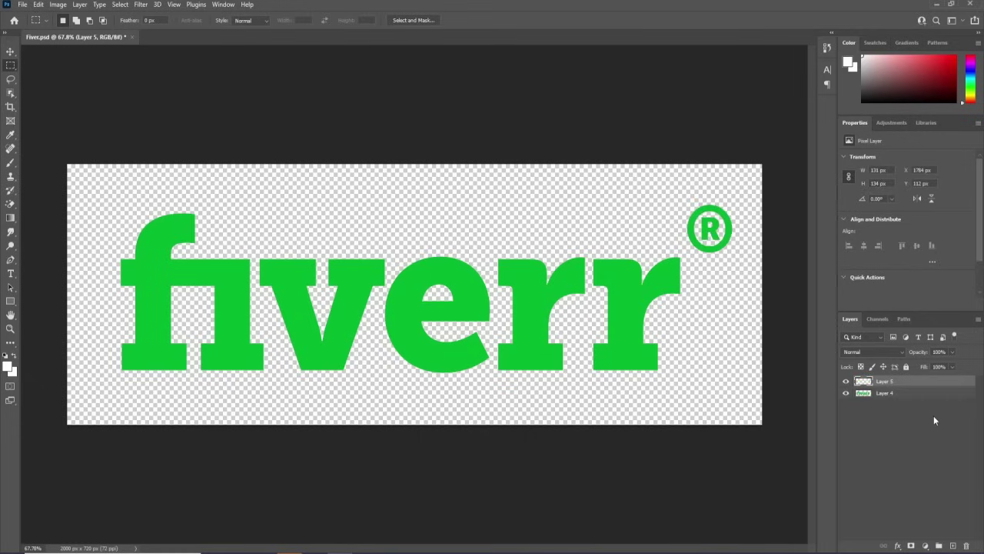
{"action": "key", "text": "Num_Lock"}
{"action": "left_click", "coordinate": [846, 382]}
- Cut the final r from Layer 4, paste it in place on its own new layer, and hide that layer
{"action": "left_click", "coordinate": [877, 393]}
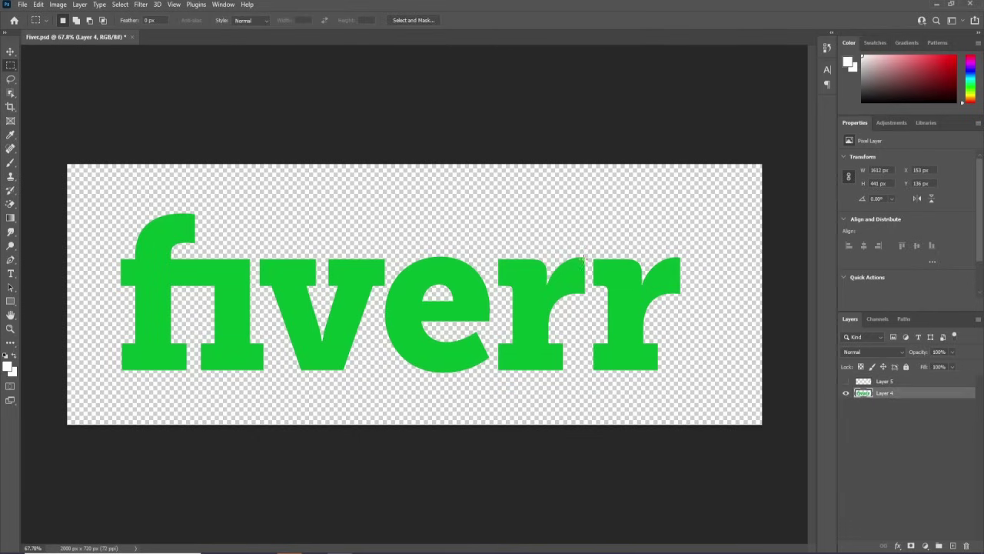
{"action": "left_click_drag", "start_coordinate": [588, 244], "coordinate": [704, 379]}
{"action": "key", "text": "Delete"}
{"action": "key", "text": "ctrl+d"}
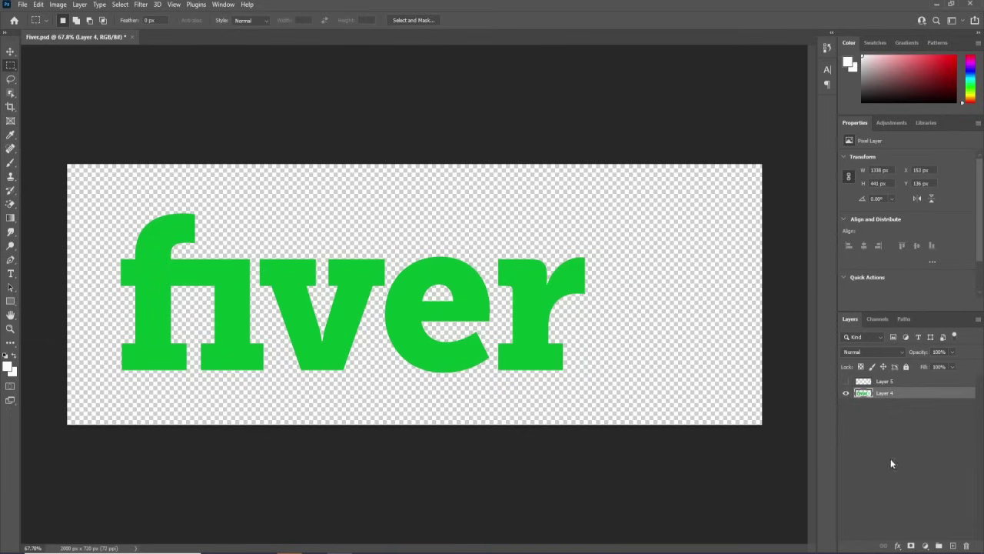
{"action": "left_click", "coordinate": [953, 545]}
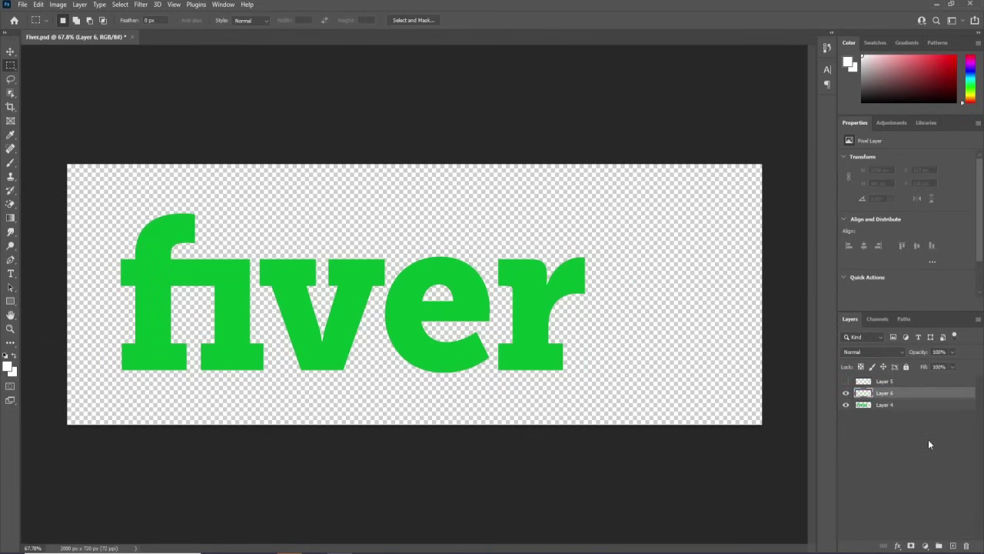
{"action": "key", "text": "ctrl+v"}
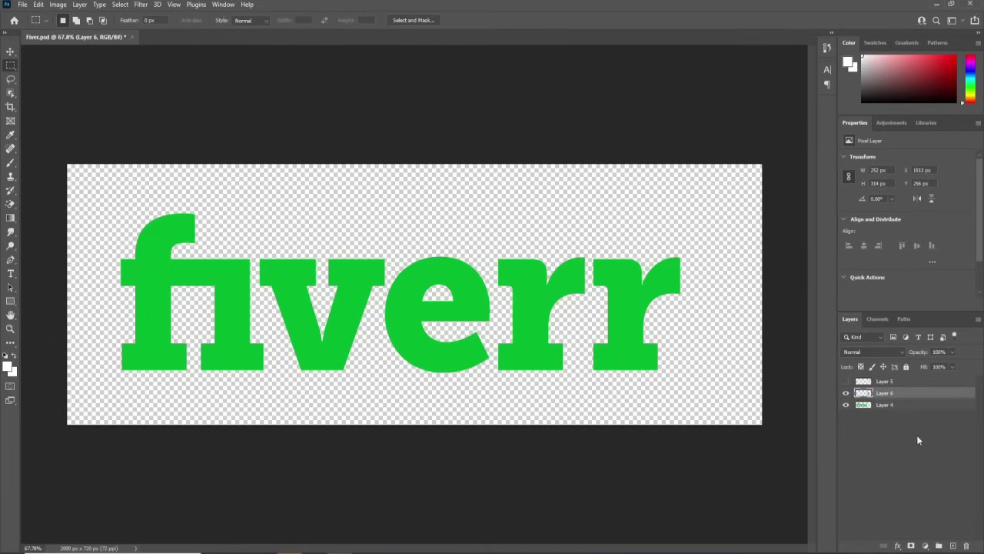
{"action": "left_click", "coordinate": [847, 393]}
- Cut the remaining r from Layer 4 with a rectangular marquee and move it to its own new layer
{"action": "left_click", "coordinate": [870, 408]}
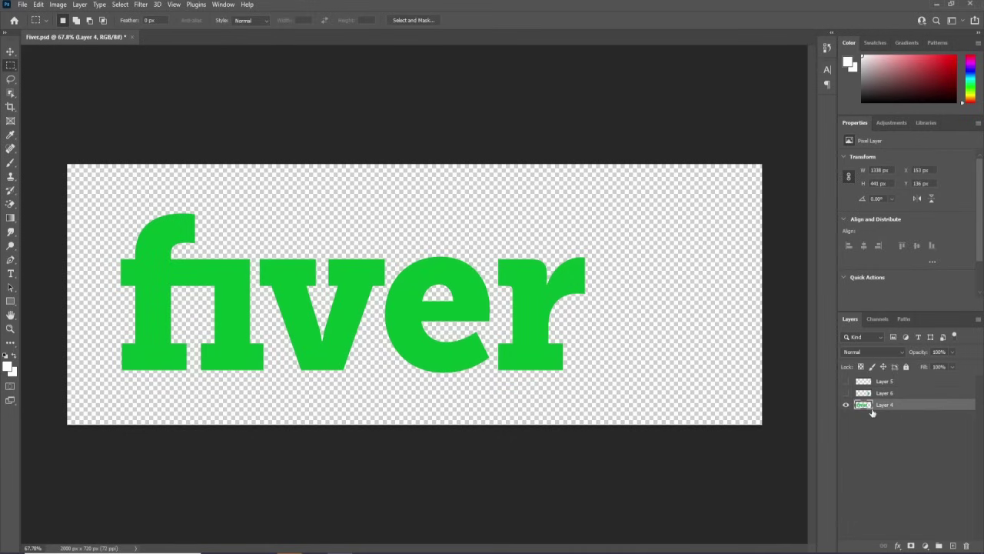
{"action": "left_click_drag", "start_coordinate": [498, 251], "coordinate": [606, 382]}
{"action": "key", "text": "Delete"}
{"action": "left_click", "coordinate": [952, 545]}
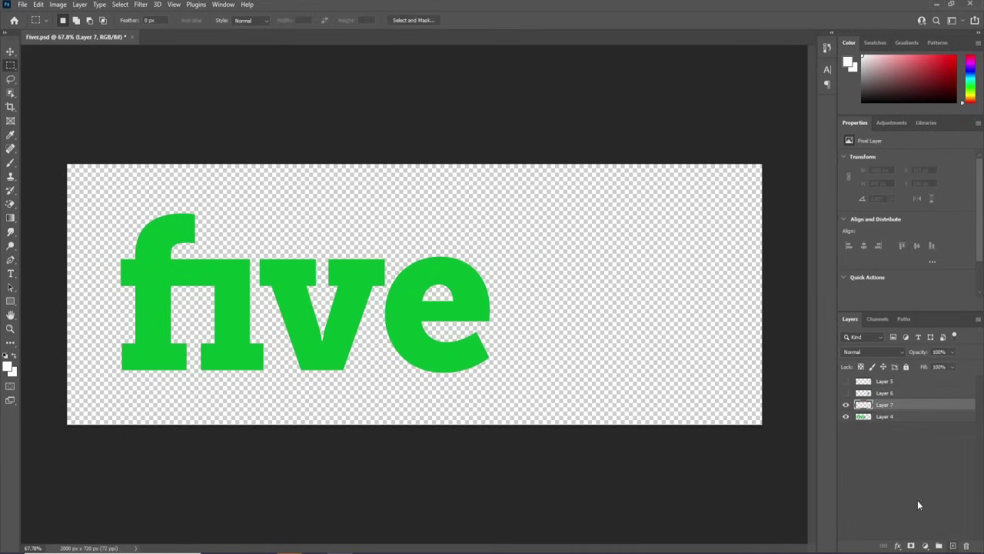
- On Layer 4, outline the letter e with a closed Pen path that avoids the v, and convert it to a selection
{"action": "left_click", "coordinate": [875, 420]}
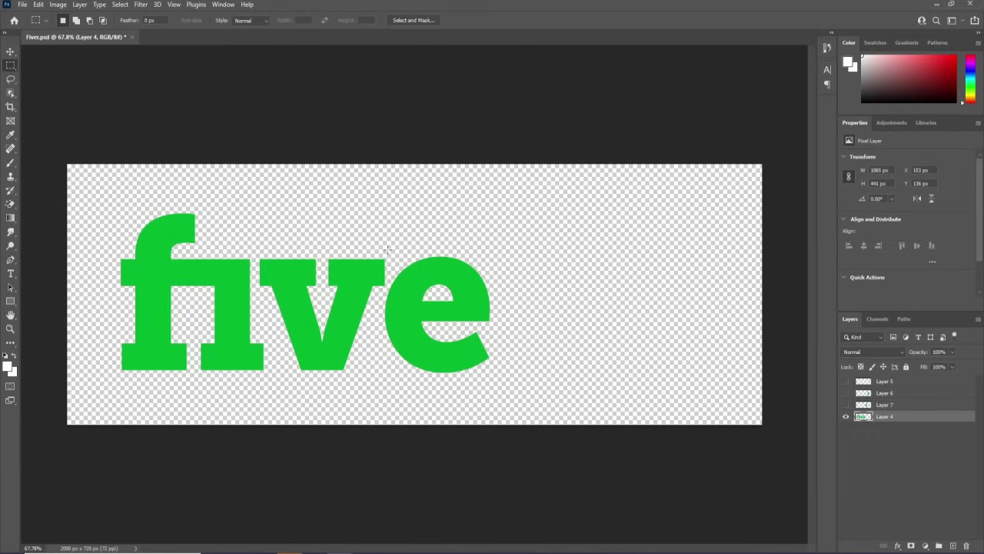
{"action": "left_click_drag", "start_coordinate": [387, 249], "coordinate": [508, 385]}
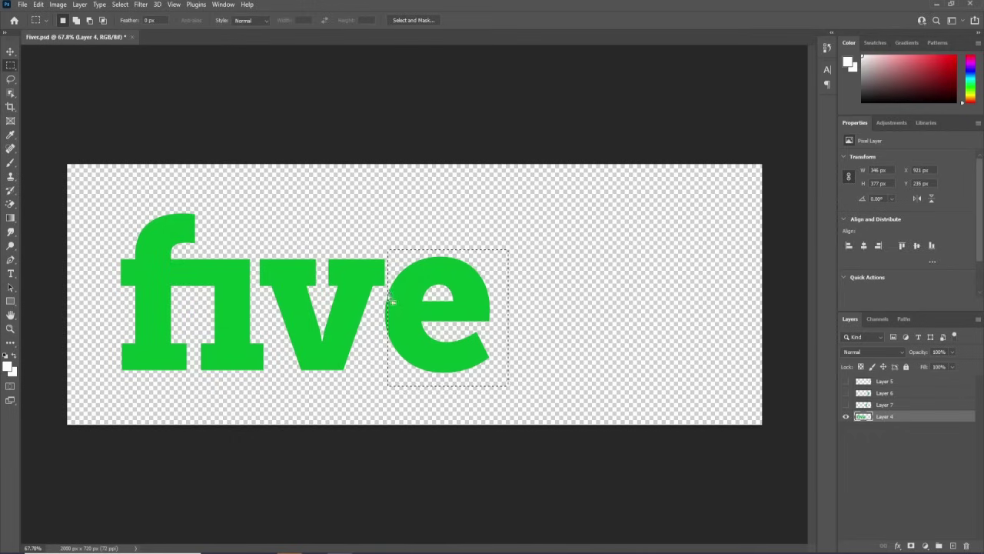
{"action": "left_click", "coordinate": [391, 304]}
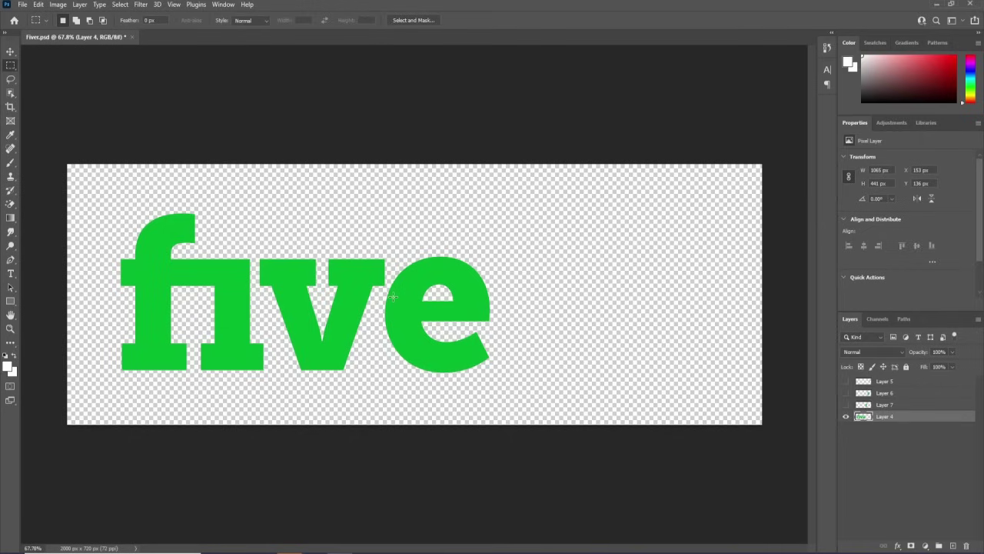
{"action": "key", "text": "p"}
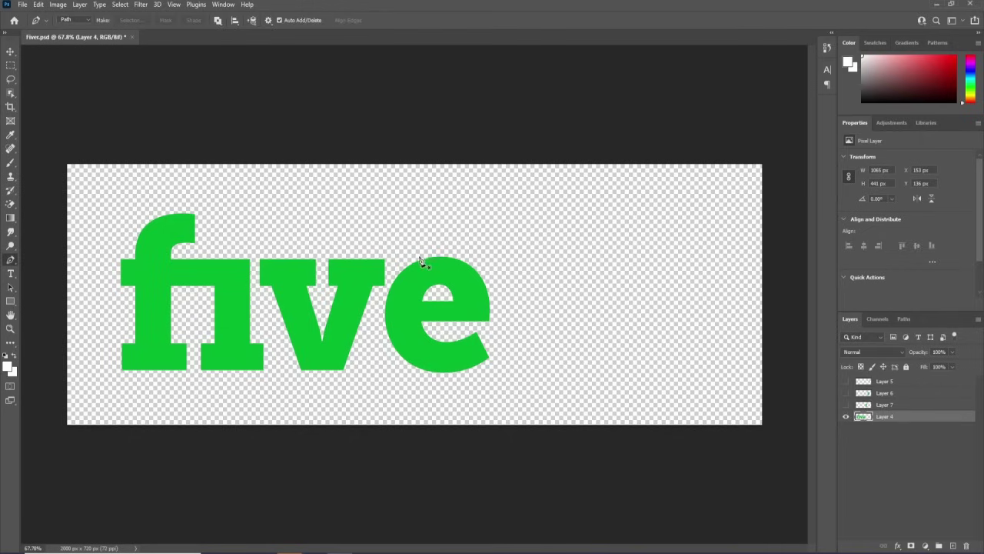
{"action": "left_click", "coordinate": [400, 255]}
{"action": "left_click_drag", "start_coordinate": [388, 283], "coordinate": [379, 327]}
{"action": "left_click", "coordinate": [396, 390]}
{"action": "left_click", "coordinate": [521, 406]}
{"action": "left_click", "coordinate": [529, 283]}
{"action": "left_click", "coordinate": [476, 204]}
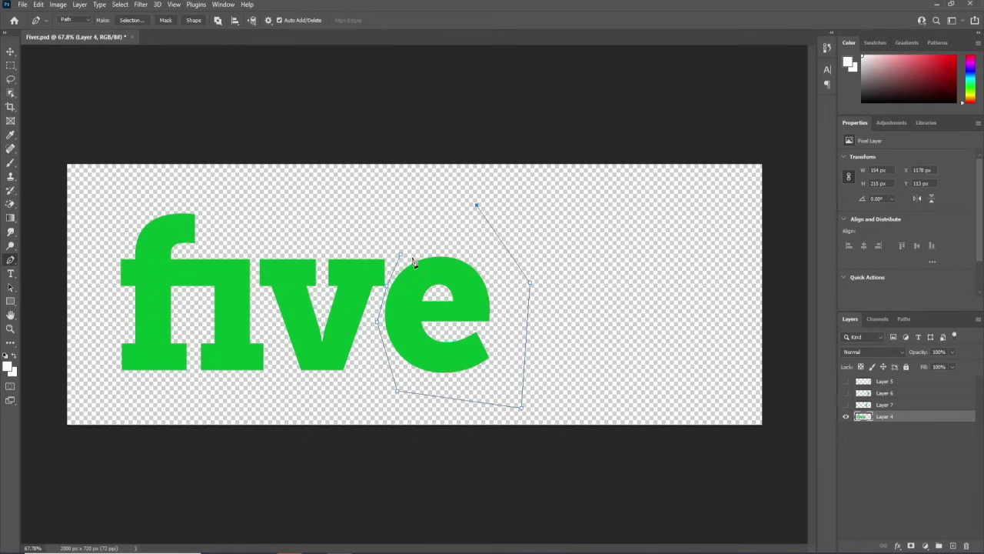
{"action": "left_click", "coordinate": [400, 255]}
{"action": "key", "text": "ctrl+Return"}
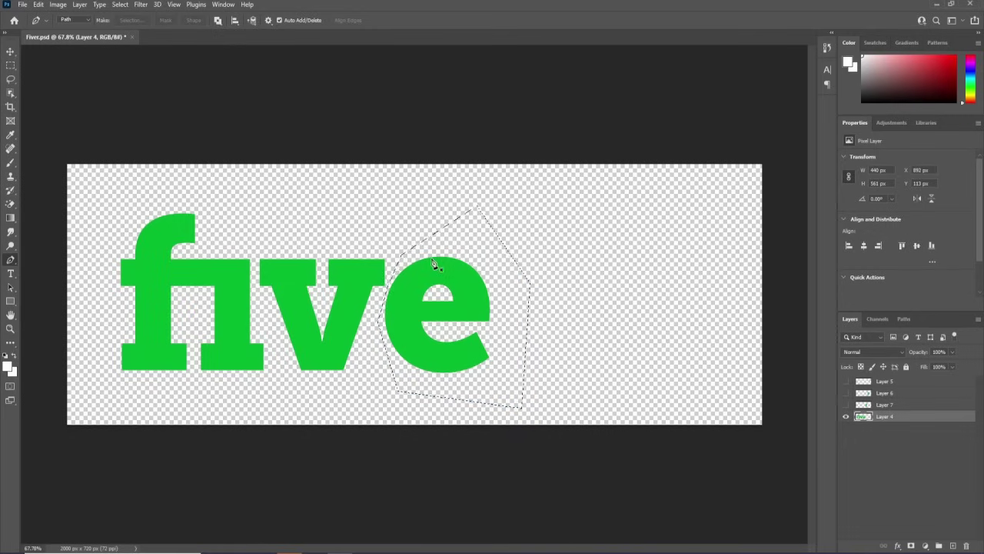
- Cut the selected e, paste it in place on a new layer, and hide that layer
{"action": "key", "text": "ctrl+d"}
{"action": "key", "text": "Delete"}
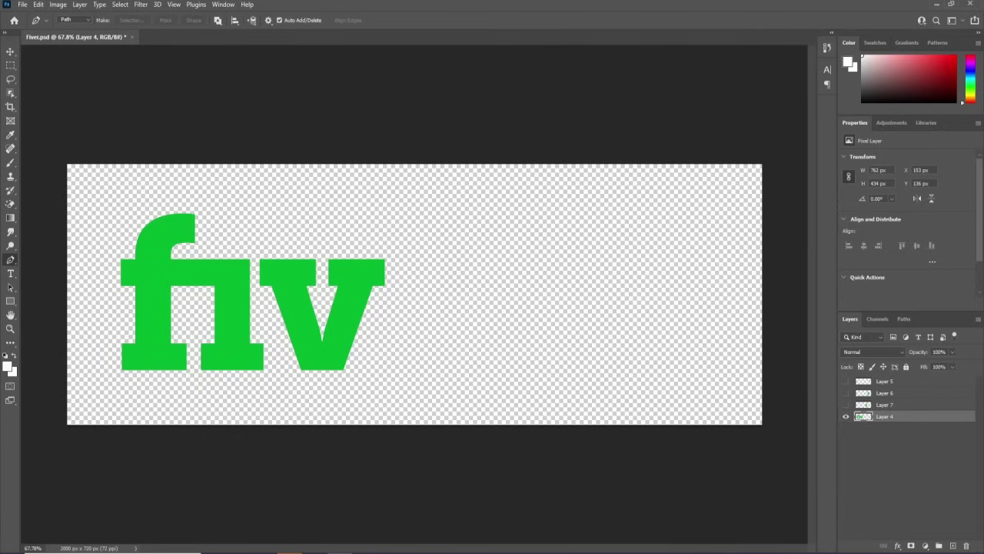
{"action": "left_click", "coordinate": [953, 546]}
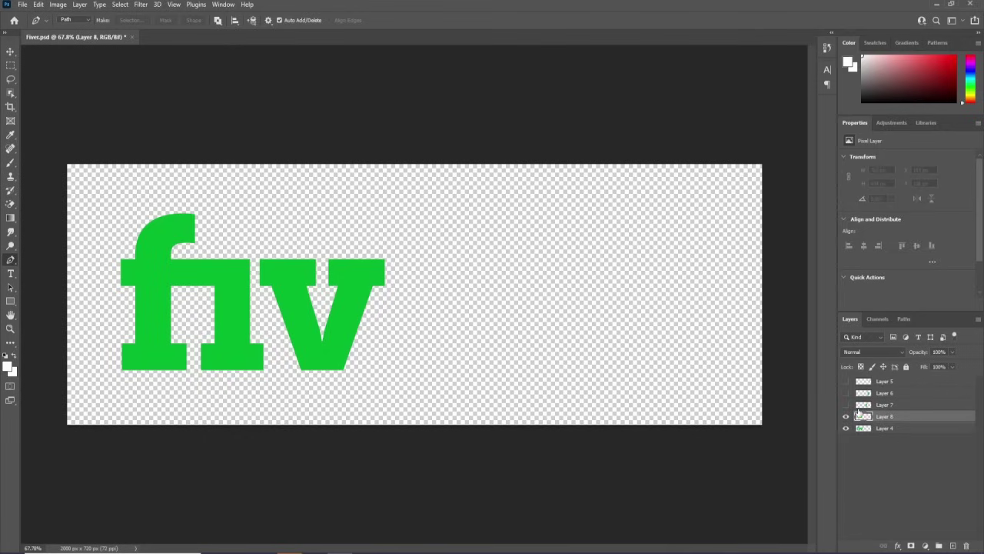
{"action": "key", "text": "ctrl+v"}
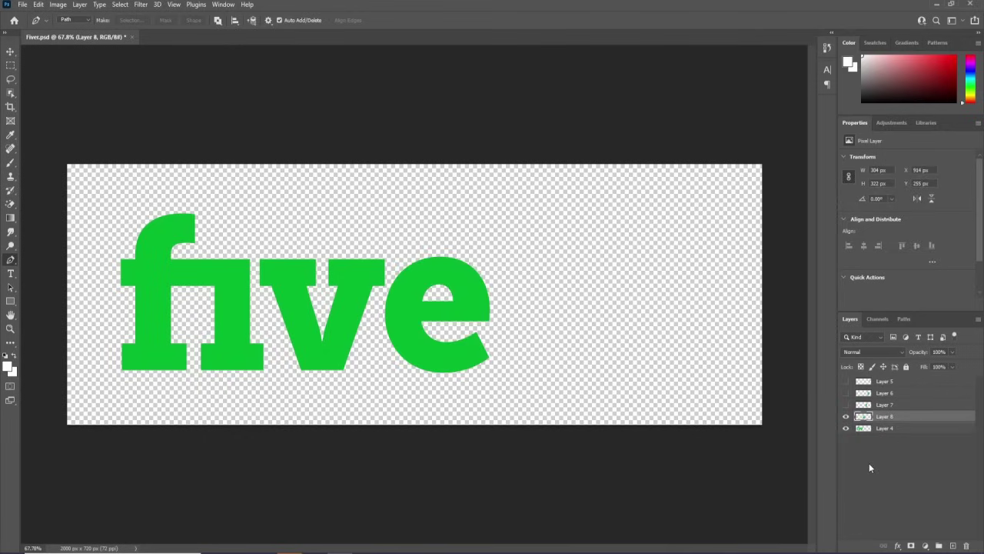
{"action": "left_click", "coordinate": [847, 418]}
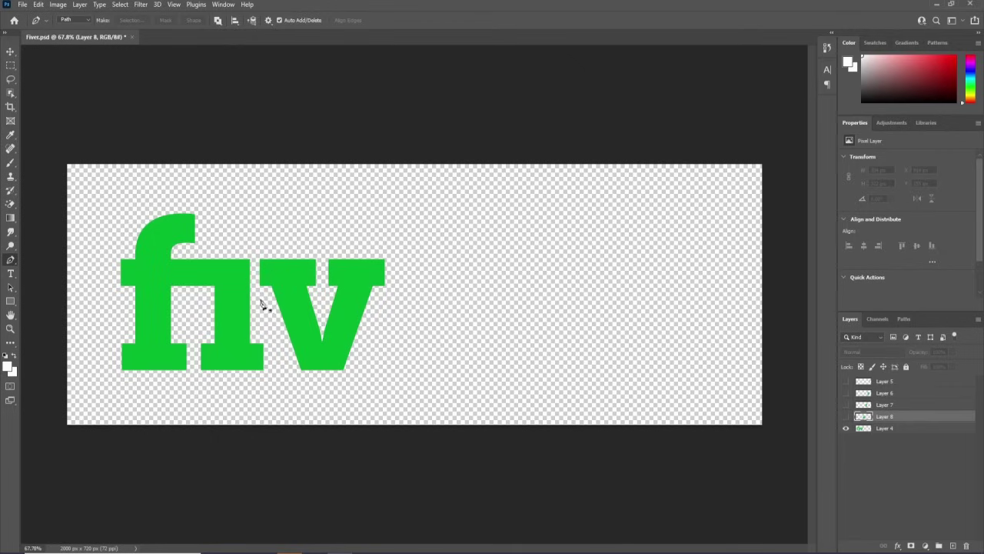
- Draw a closed Pen path around the letter v, passing through the gap between it and the i
{"action": "left_click", "coordinate": [255, 238]}
{"action": "left_click", "coordinate": [256, 280]}
{"action": "left_click", "coordinate": [258, 313]}
{"action": "left_click", "coordinate": [282, 350]}
{"action": "left_click", "coordinate": [292, 377]}
{"action": "left_click", "coordinate": [363, 379]}
{"action": "left_click", "coordinate": [426, 254]}
{"action": "left_click", "coordinate": [365, 224]}
{"action": "left_click", "coordinate": [255, 239]}
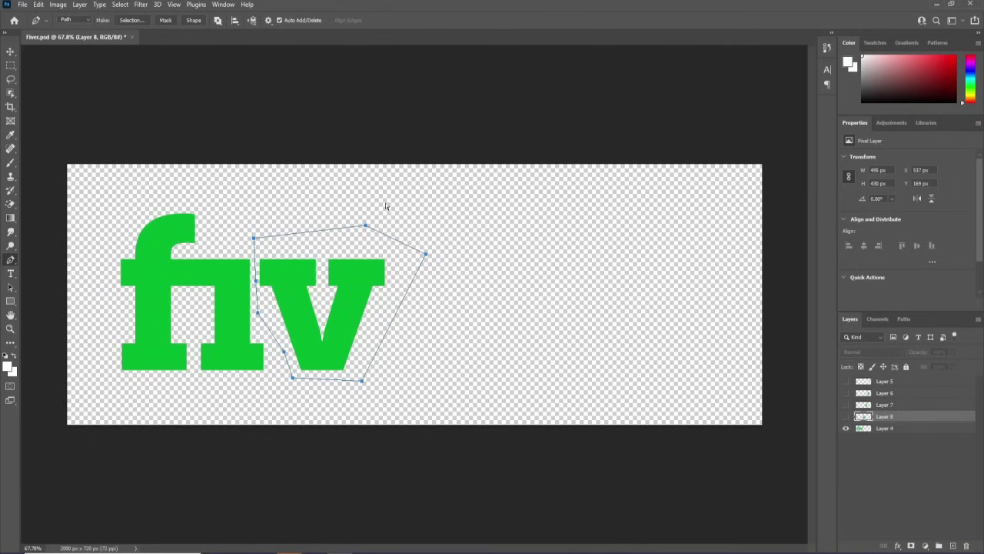
- Convert the path around the v to a selection, move the letter from Layer 4 to a new layer in place, and hide that layer
{"action": "key", "text": "ctrl+Return"}
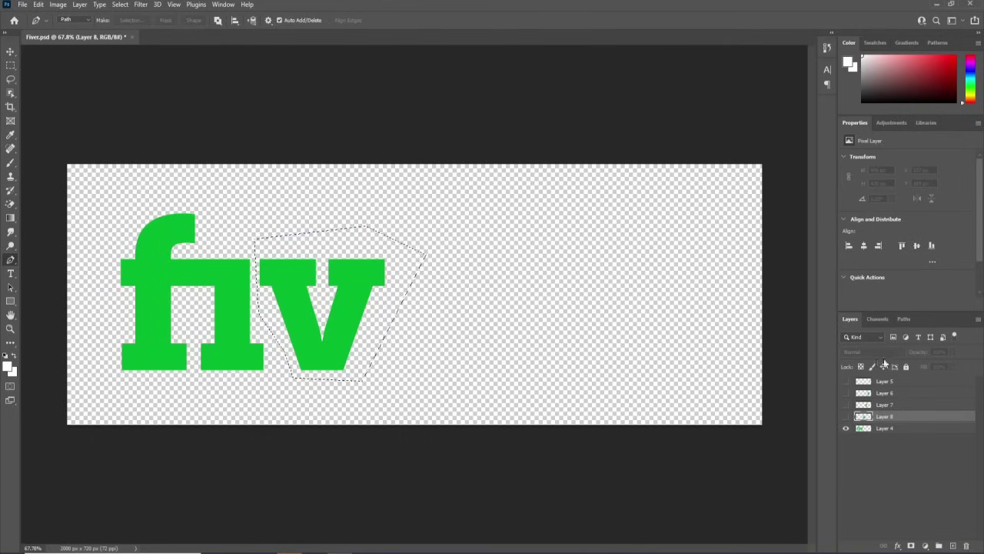
{"action": "left_click", "coordinate": [865, 428]}
{"action": "key", "text": "Delete"}
{"action": "key", "text": "ctrl+d"}
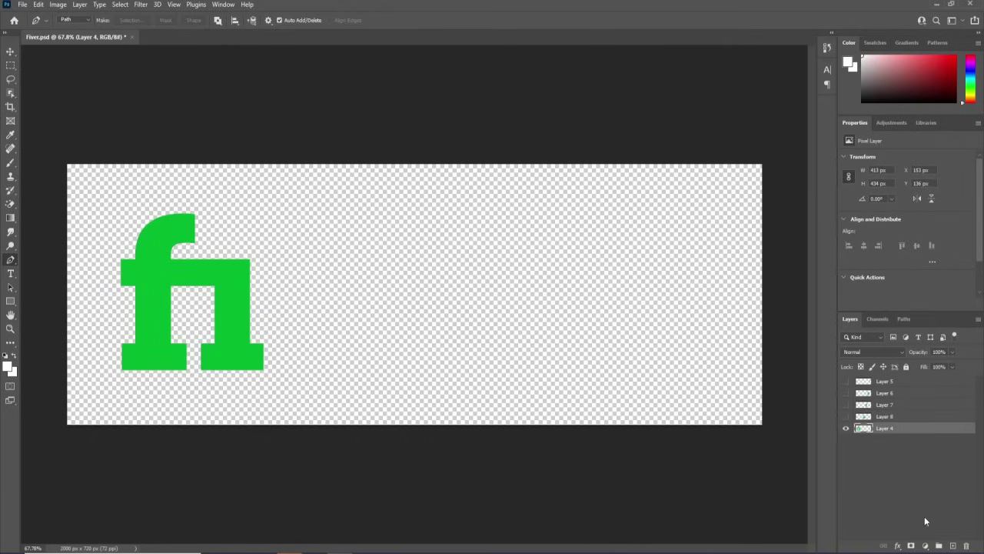
{"action": "left_click", "coordinate": [952, 545]}
{"action": "key", "text": "ctrl+z"}
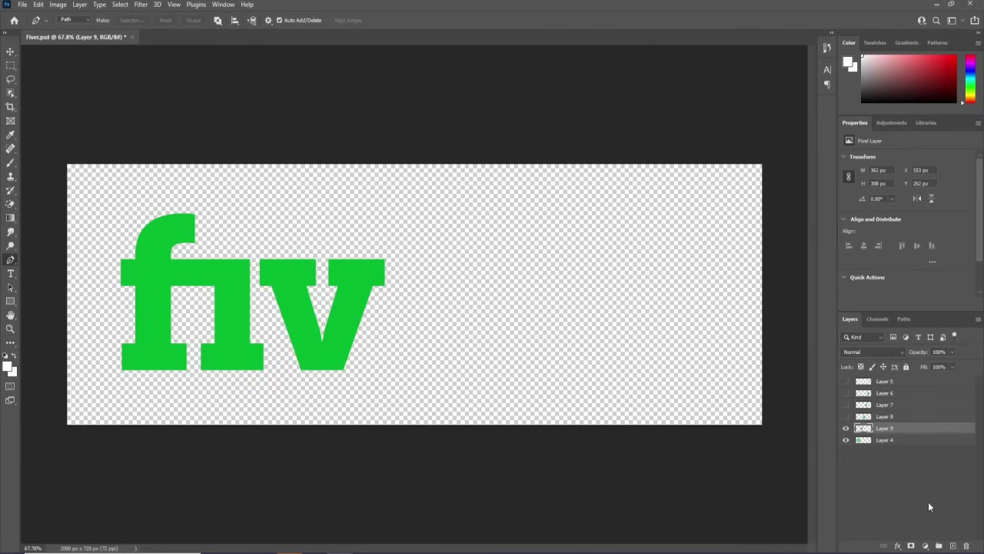
{"action": "left_click", "coordinate": [848, 428]}
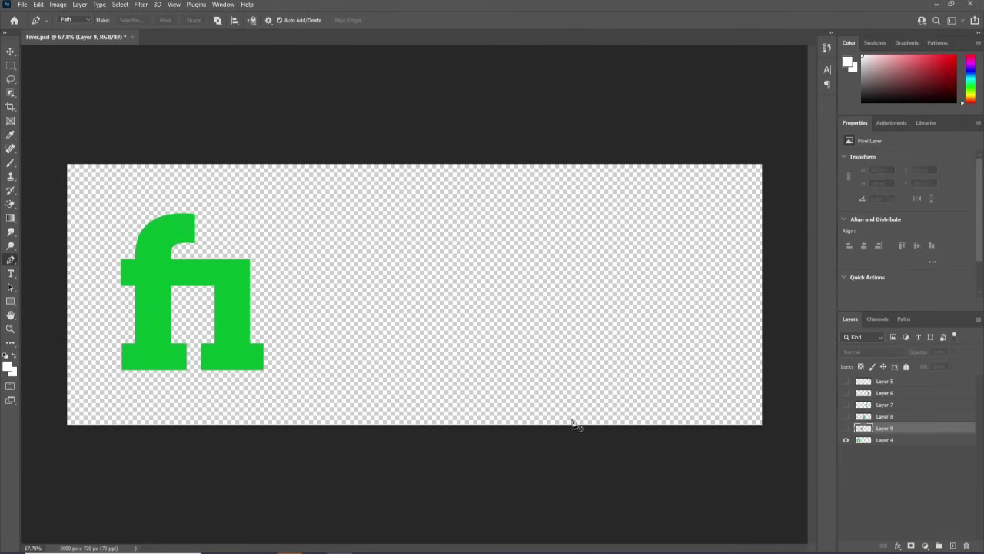
- Select the i with a rectangular marquee, move it from Layer 4 to its own new layer, and show the hidden letter layers
{"action": "key", "text": "m"}
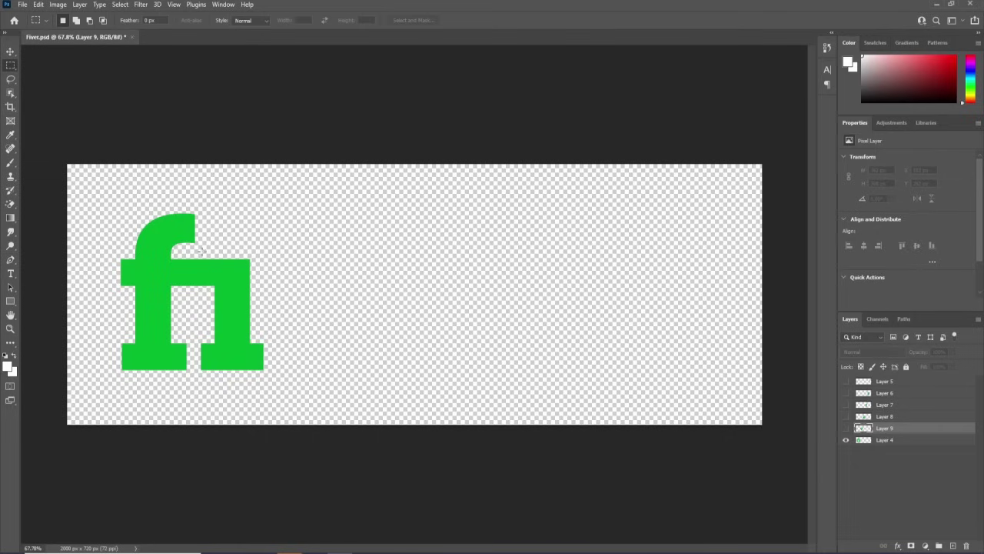
{"action": "left_click_drag", "start_coordinate": [199, 248], "coordinate": [289, 388]}
{"action": "left_click", "coordinate": [891, 440]}
{"action": "key", "text": "ctrl+v"}
{"action": "left_click", "coordinate": [845, 439]}
{"action": "left_click", "coordinate": [845, 439]}
{"action": "left_click_drag", "start_coordinate": [846, 427], "coordinate": [848, 366]}
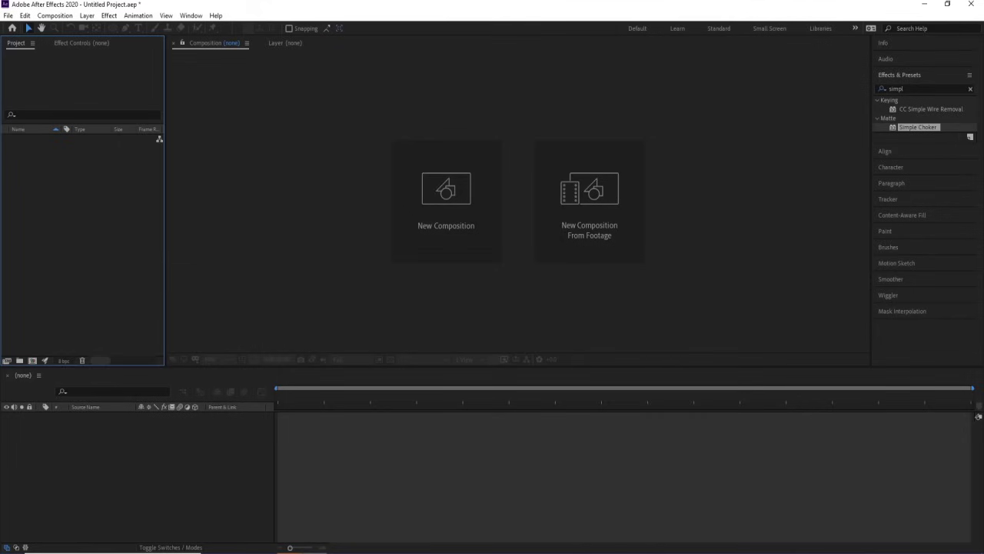
- In After Effects, create a composition named Main Animation at 1920 x 1080 px, 30 fps, one minute long, with a white background
{"action": "left_click", "coordinate": [428, 181]}
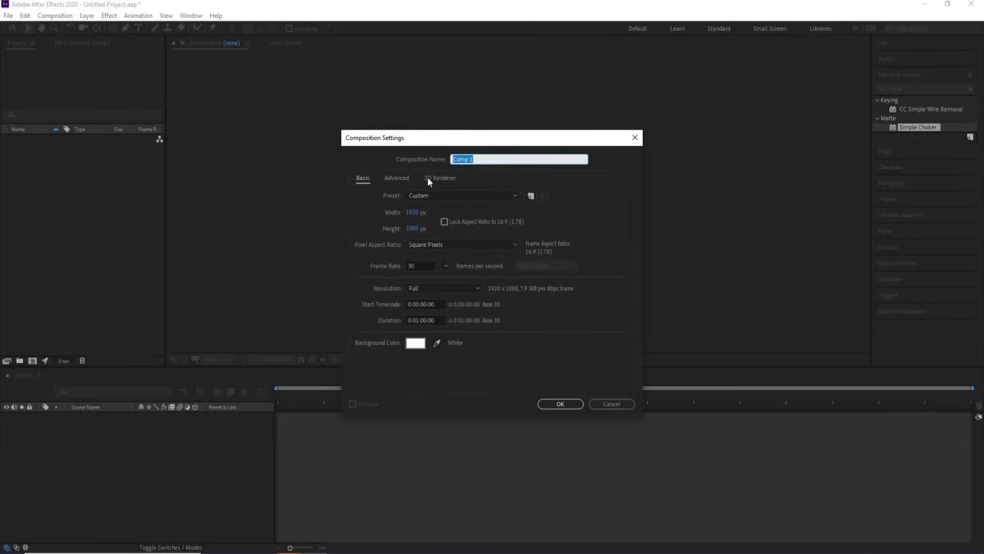
{"action": "type", "text": "Main Animation"}
{"action": "left_click", "coordinate": [411, 212]}
{"action": "left_click", "coordinate": [415, 228]}
{"action": "left_click", "coordinate": [424, 265]}
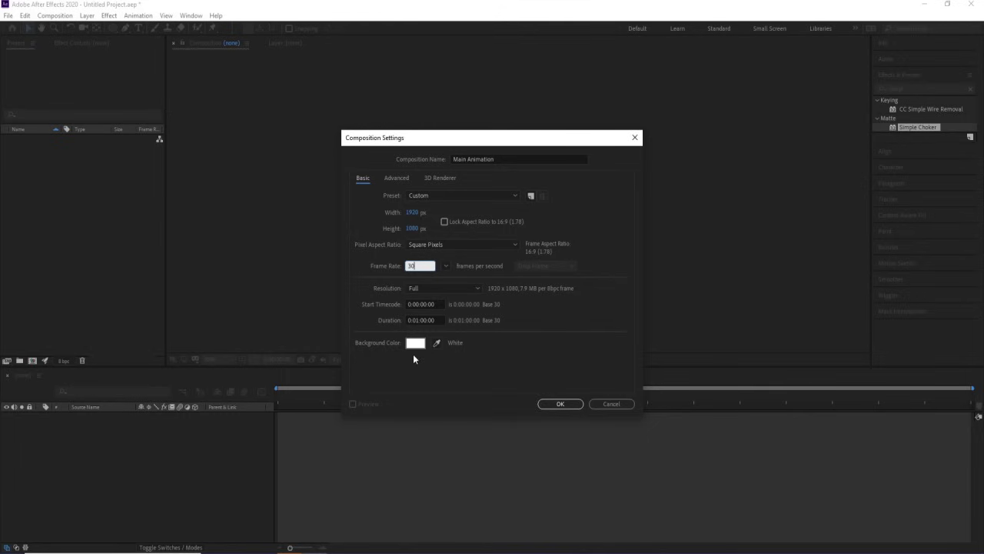
{"action": "left_click", "coordinate": [559, 403]}
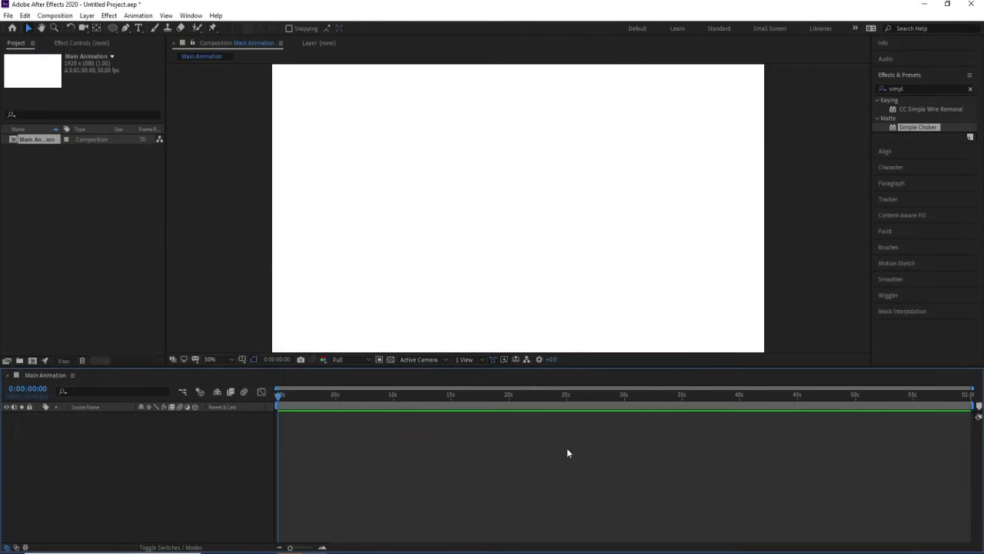
- Show the Title/Action Safe overlay in the Main Animation composition view
{"action": "left_click", "coordinate": [243, 359]}
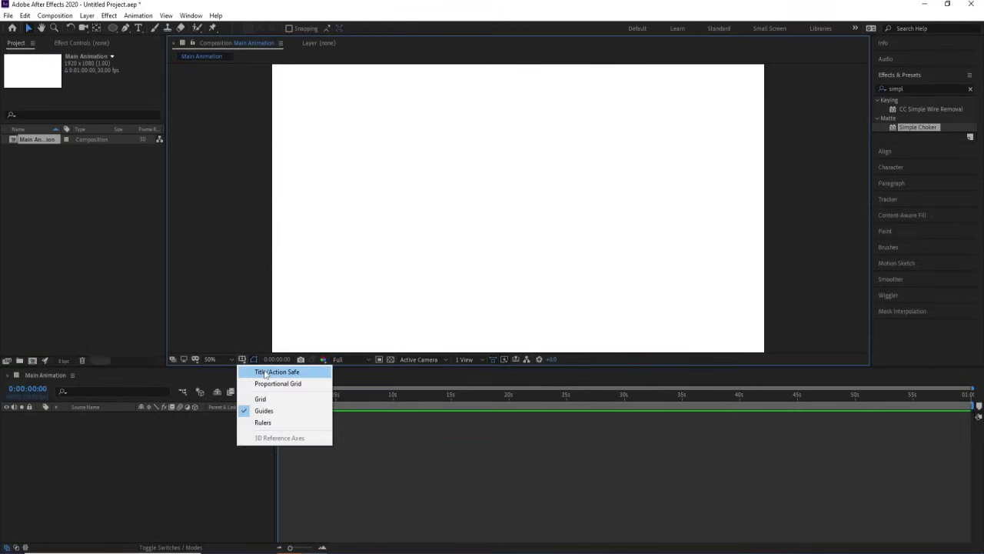
{"action": "left_click", "coordinate": [265, 373]}
{"action": "left_click", "coordinate": [213, 455]}
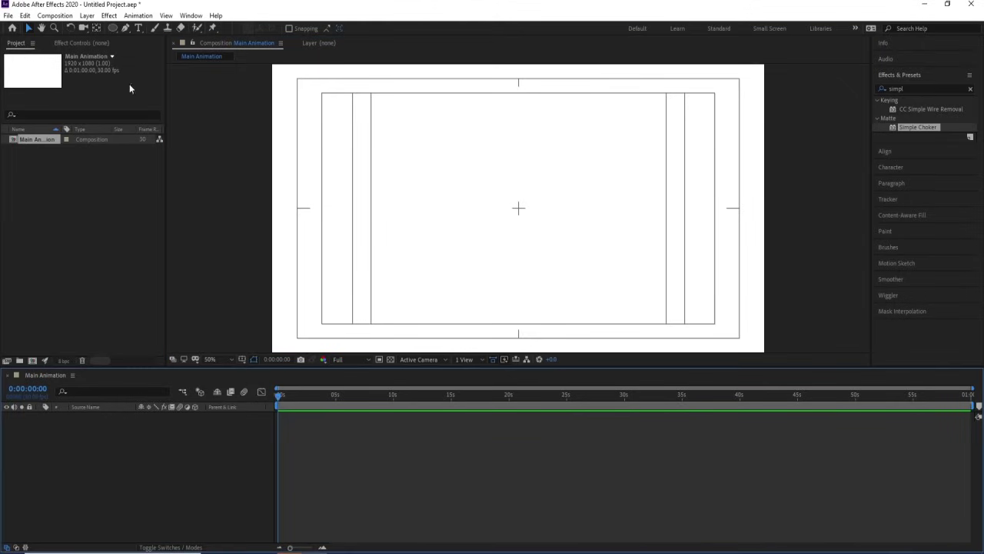
- Set the shape fill to black (000000) and draw a small circle with the Ellipse tool just below the composition's center
{"action": "left_click", "coordinate": [115, 28]}
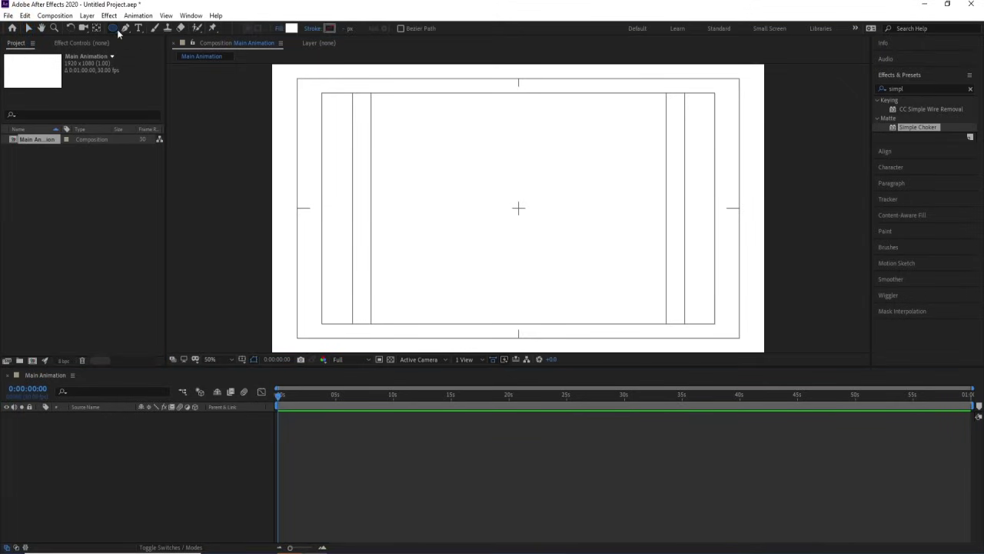
{"action": "left_click", "coordinate": [291, 28]}
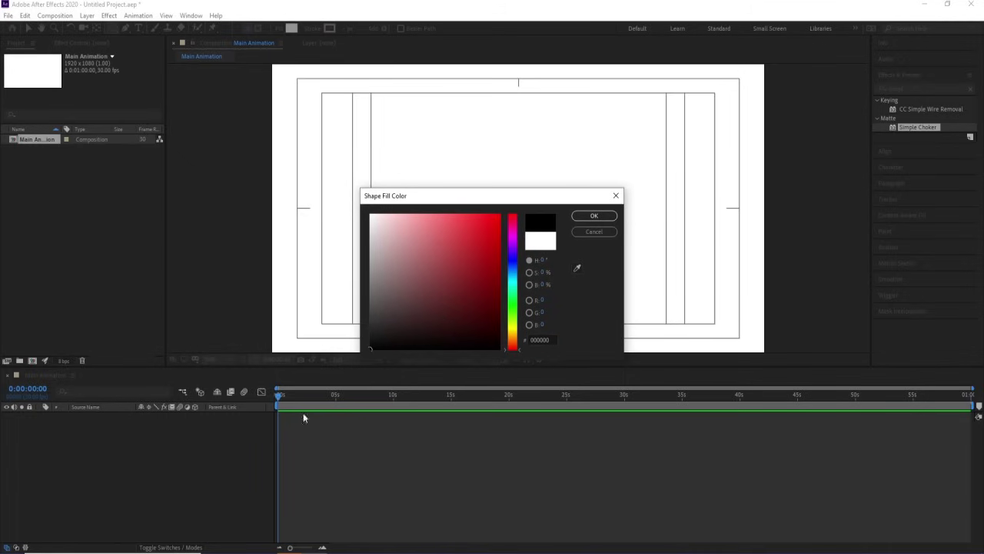
{"action": "left_click", "coordinate": [593, 217]}
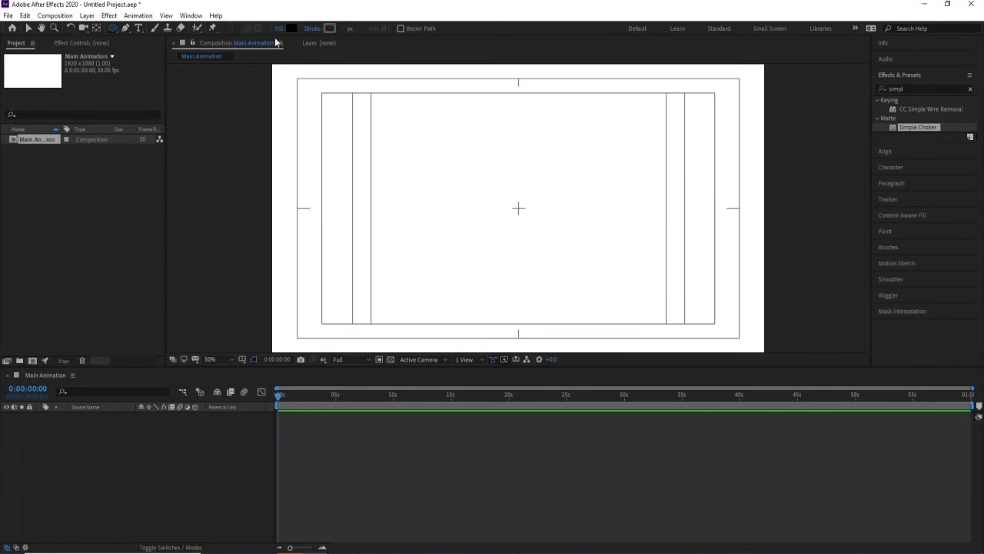
{"action": "left_click", "coordinate": [117, 30]}
{"action": "left_click_drag", "start_coordinate": [498, 210], "coordinate": [541, 255]}
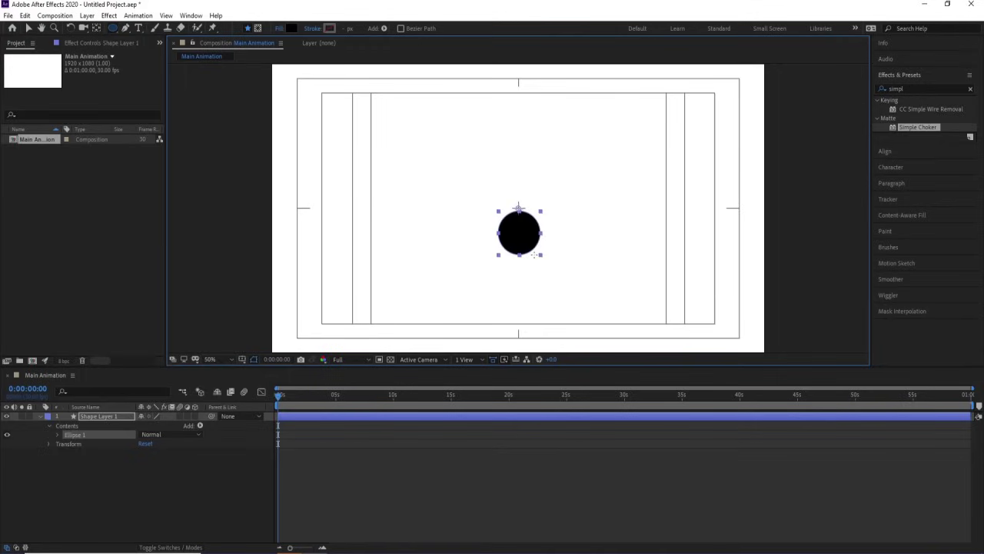
{"action": "left_click", "coordinate": [95, 480]}
- Center the circle layer's anchor point on the shape and align the layer horizontally and vertically to the composition's center
{"action": "left_click", "coordinate": [90, 416]}
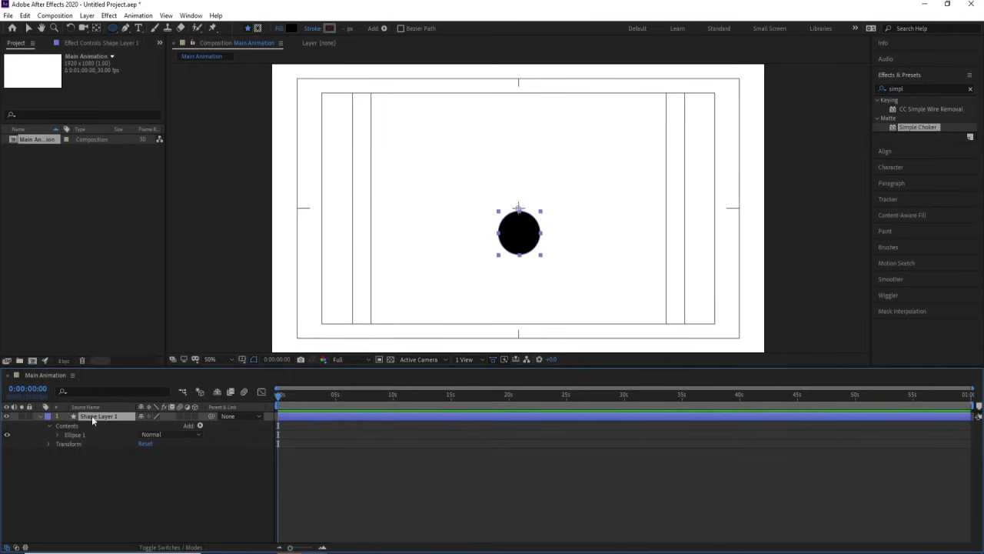
{"action": "key", "text": "ctrl+alt+Home"}
{"action": "left_click", "coordinate": [900, 152]}
{"action": "left_click", "coordinate": [899, 118]}
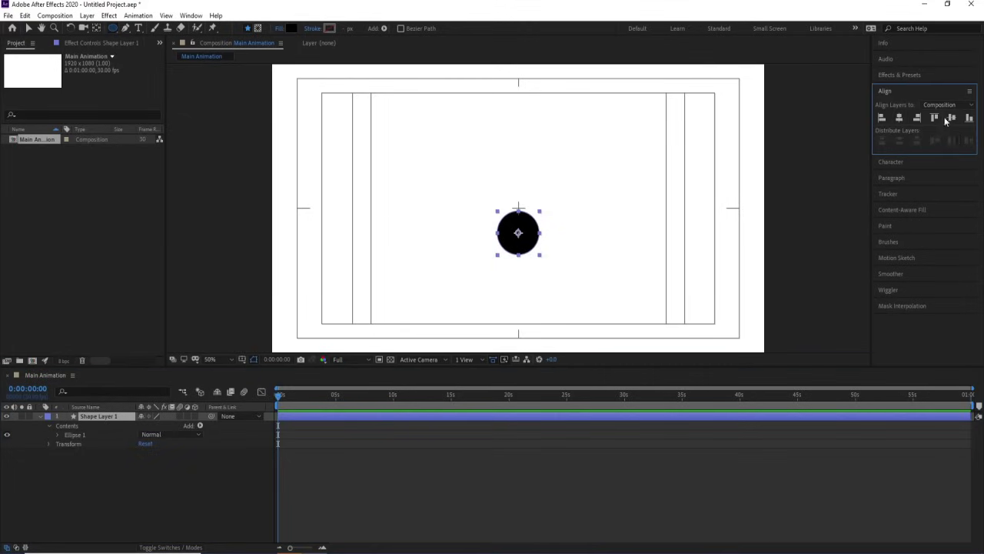
{"action": "left_click", "coordinate": [951, 118]}
{"action": "left_click", "coordinate": [126, 481]}
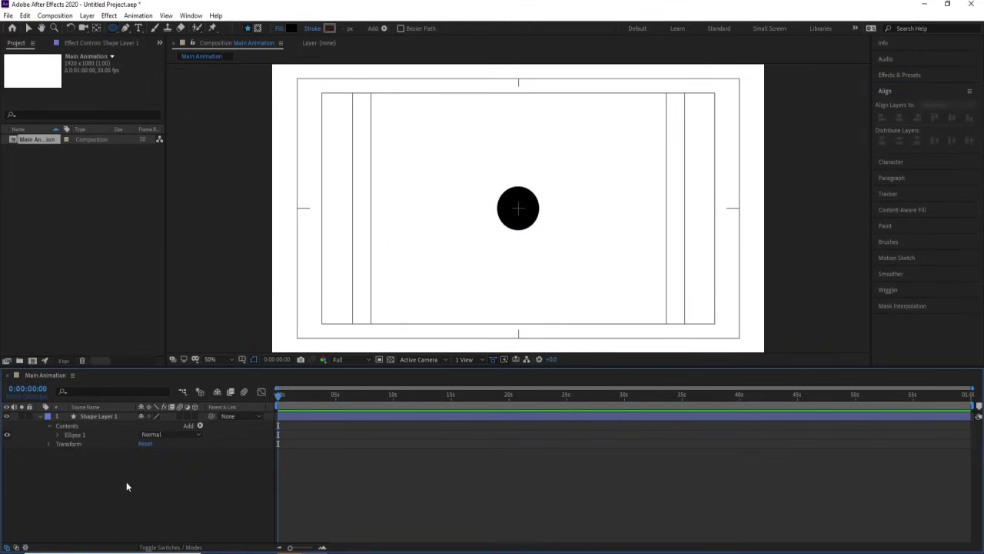
- Set the circle's Position to 960, 1180, below the frame, and keyframe it at 0:00:00:00
{"action": "left_click", "coordinate": [96, 416]}
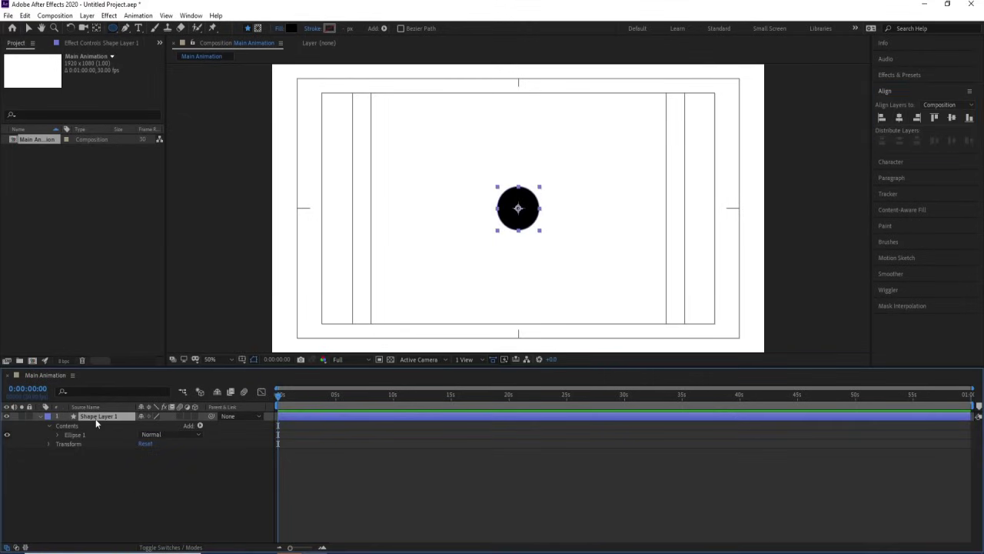
{"action": "key", "text": "p"}
{"action": "left_click_drag", "start_coordinate": [159, 426], "coordinate": [433, 481]}
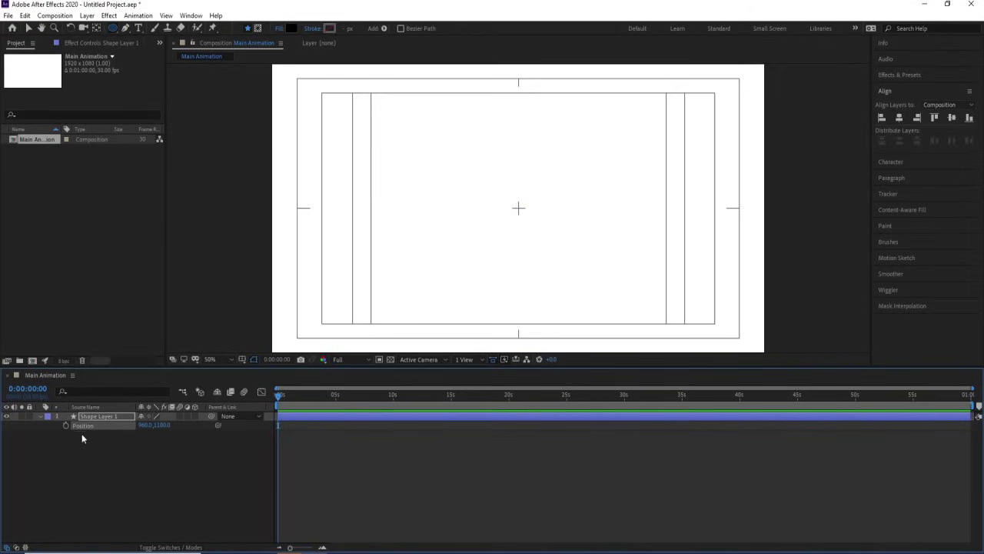
{"action": "key", "text": "equal"}
{"action": "key", "text": "equal"}
{"action": "key", "text": "equal"}
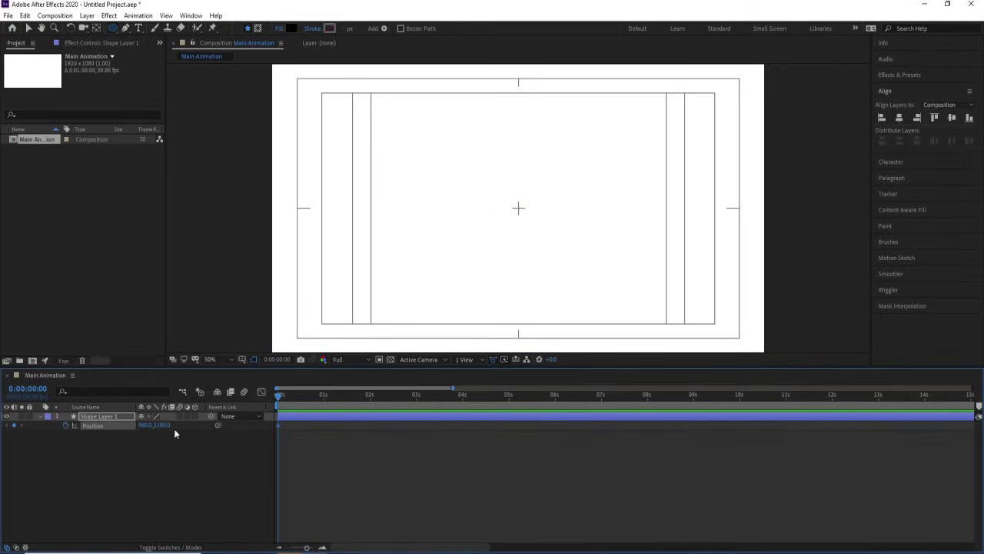
- Keyframe the circle's Position at 960, 190 at 0:00:00:19 and at 960, 883 at 0:00:01:10
{"action": "left_click", "coordinate": [337, 399]}
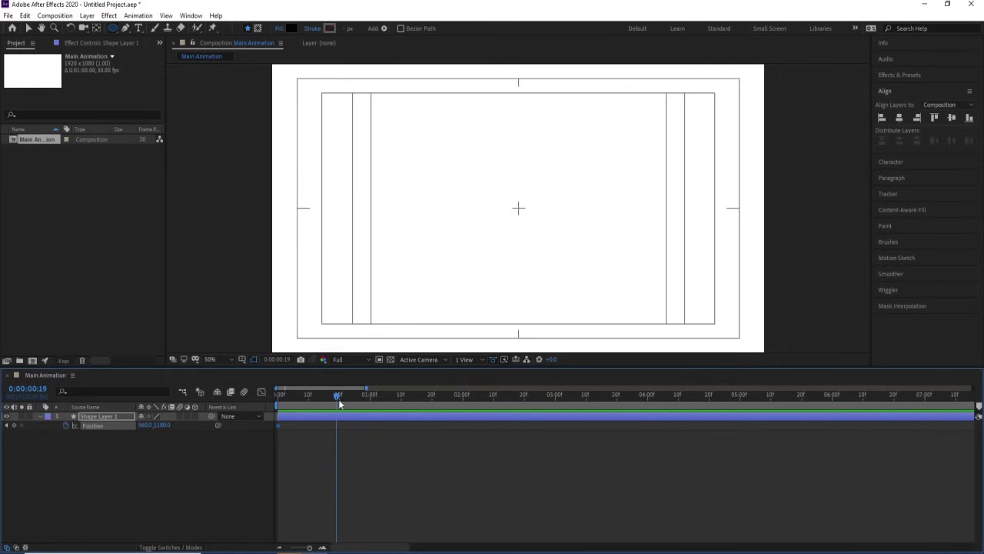
{"action": "left_click_drag", "start_coordinate": [159, 425], "coordinate": [90, 416]}
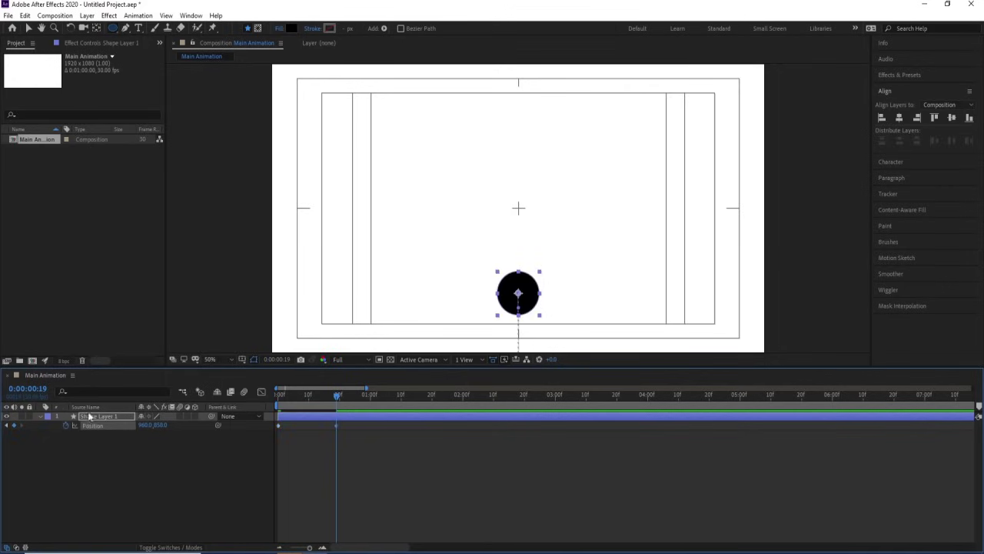
{"action": "left_click_drag", "start_coordinate": [154, 427], "coordinate": [43, 420]}
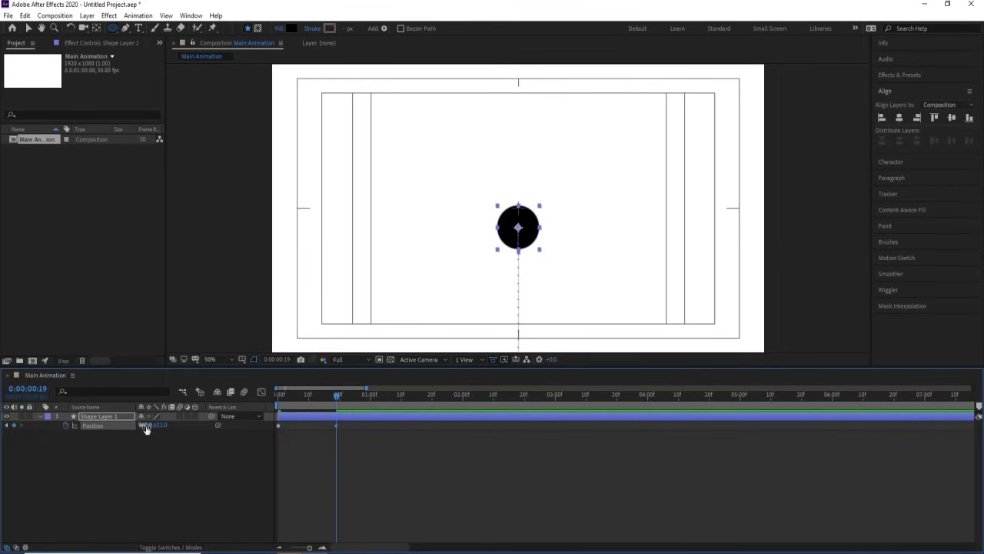
{"action": "left_click_drag", "start_coordinate": [157, 425], "coordinate": [46, 420]}
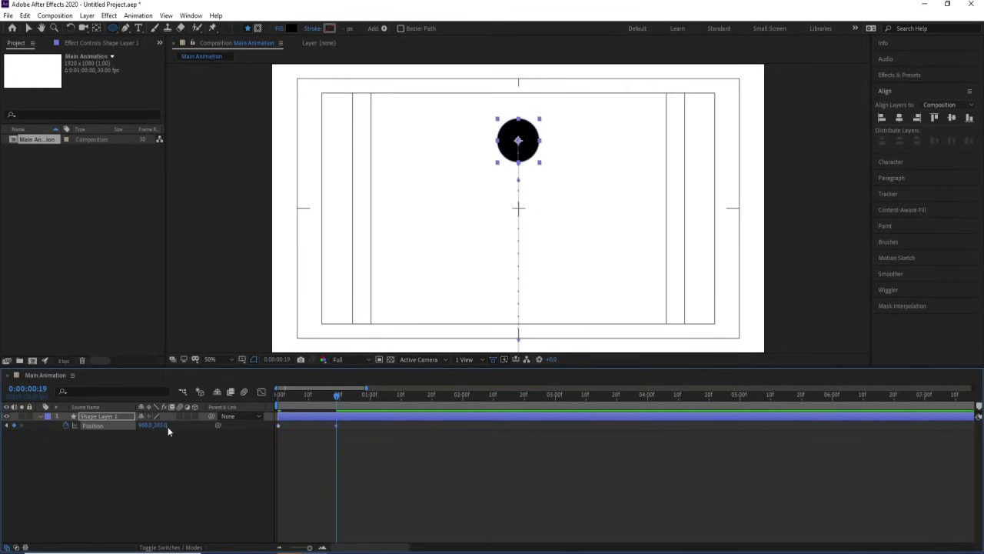
{"action": "left_click_drag", "start_coordinate": [154, 425], "coordinate": [73, 421]}
{"action": "left_click", "coordinate": [401, 393]}
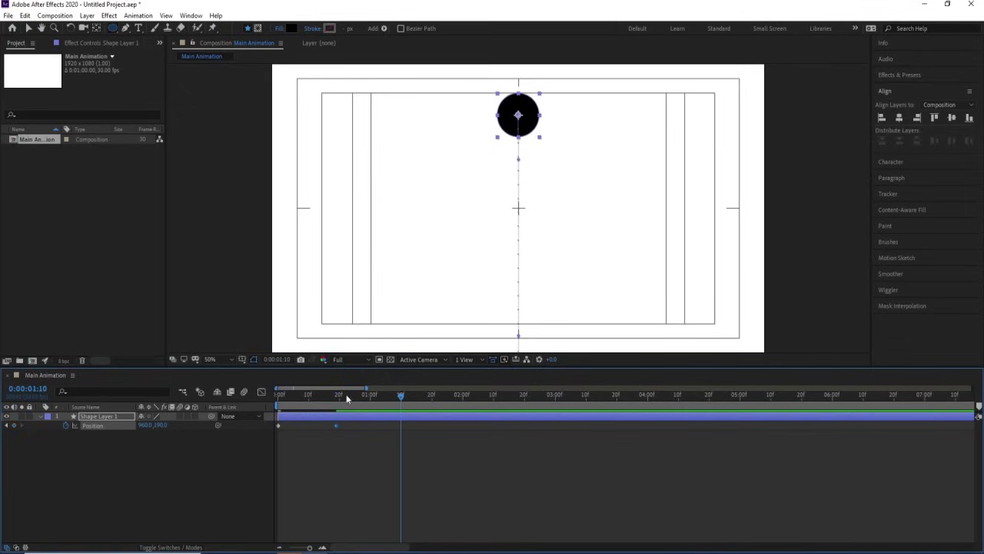
{"action": "left_click_drag", "start_coordinate": [157, 428], "coordinate": [494, 444]}
- Ease all three Position keyframes, reshape their speed graph for fast ends and a long slow-down at the middle keyframe, and preview the motion
{"action": "left_click_drag", "start_coordinate": [466, 475], "coordinate": [262, 414]}
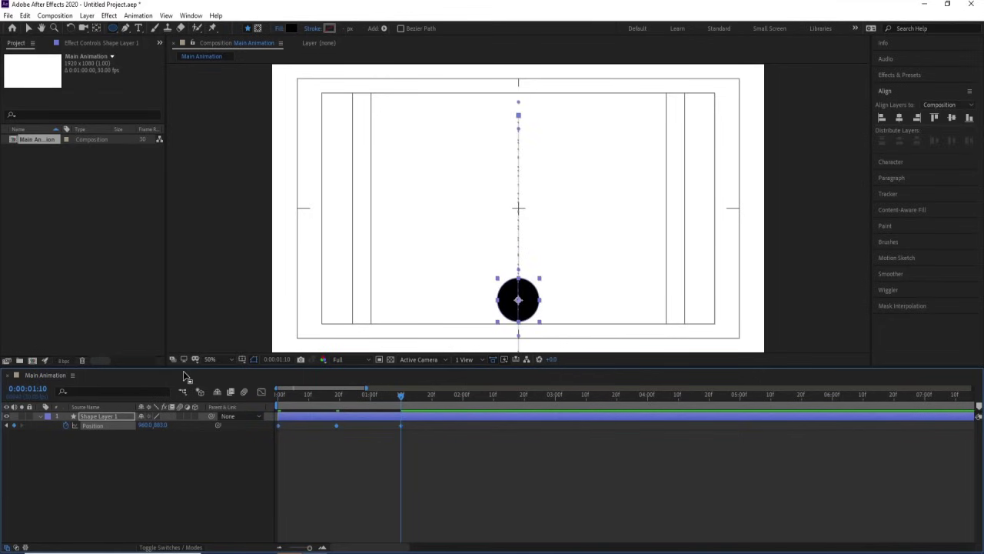
{"action": "left_click", "coordinate": [262, 390]}
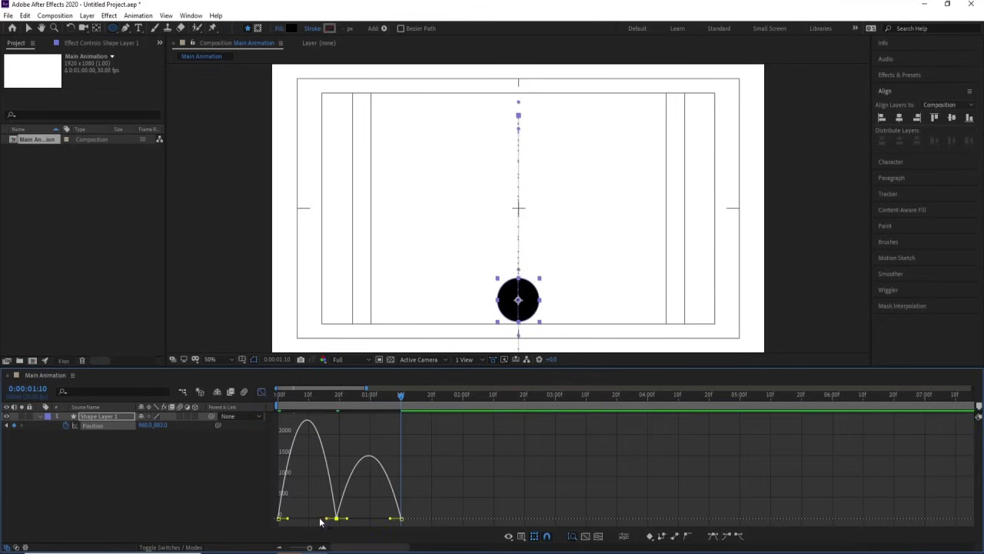
{"action": "left_click_drag", "start_coordinate": [345, 519], "coordinate": [372, 519]}
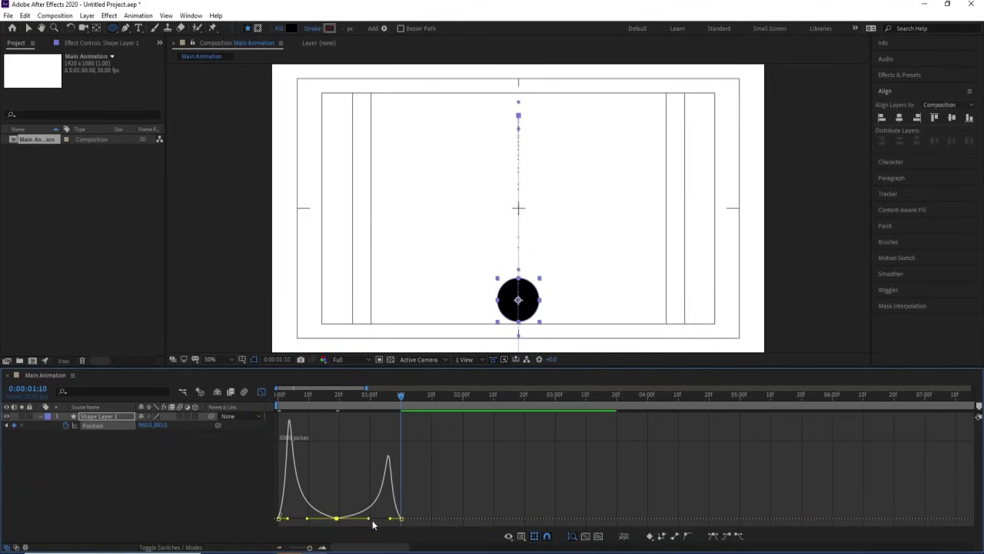
{"action": "left_click_drag", "start_coordinate": [288, 520], "coordinate": [278, 520]}
{"action": "left_click_drag", "start_coordinate": [391, 520], "coordinate": [398, 517]}
{"action": "left_click_drag", "start_coordinate": [344, 395], "coordinate": [251, 401]}
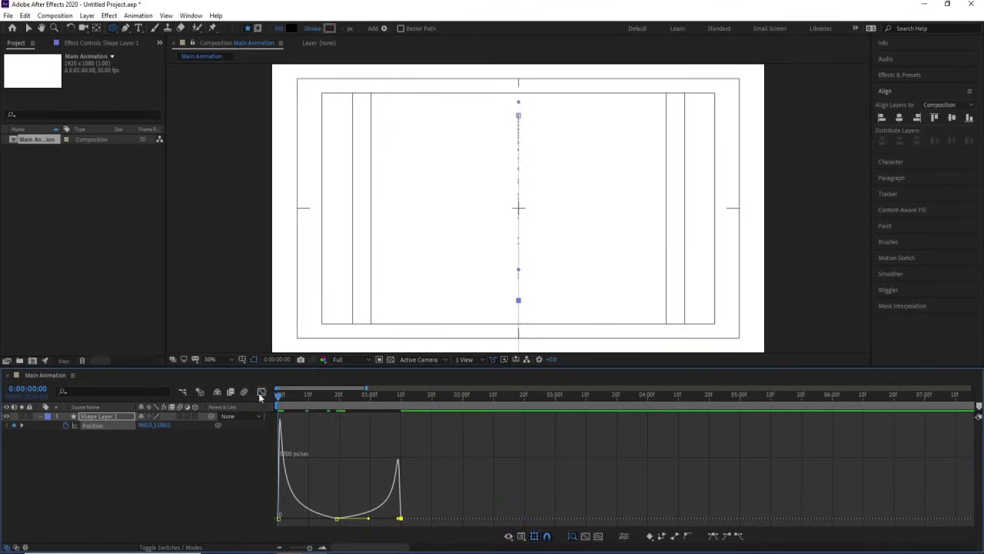
{"action": "left_click", "coordinate": [261, 392]}
{"action": "key", "text": "space"}
{"action": "key", "text": "space"}
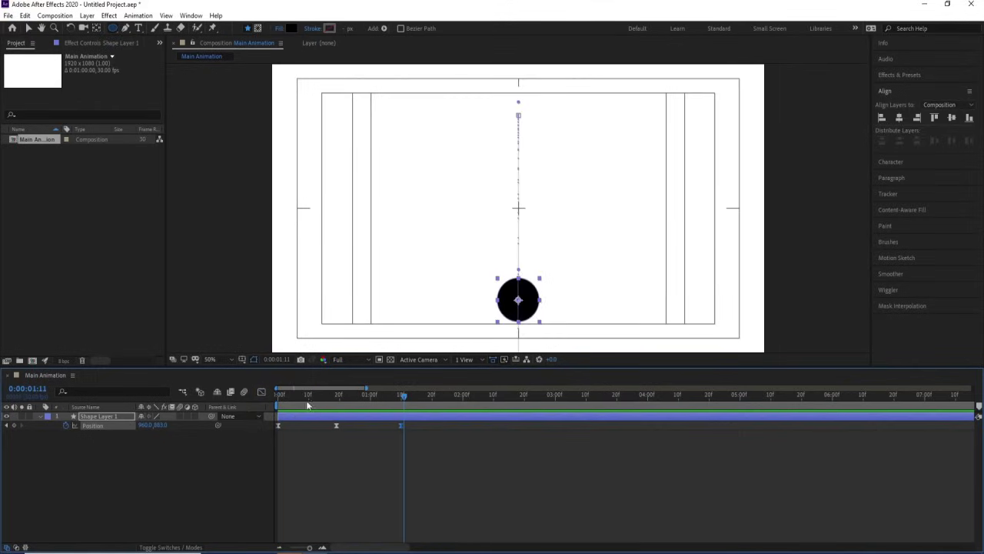
- Compress the timing of the three Position keyframes so the last one falls at 0:00:01:00, and preview the faster motion
{"action": "key", "text": "equal"}
{"action": "left_click_drag", "start_coordinate": [563, 457], "coordinate": [226, 410]}
{"action": "left_click_drag", "start_coordinate": [523, 426], "coordinate": [460, 427]}
{"action": "key", "text": "space"}
{"action": "key", "text": "space"}
{"action": "key", "text": "space"}
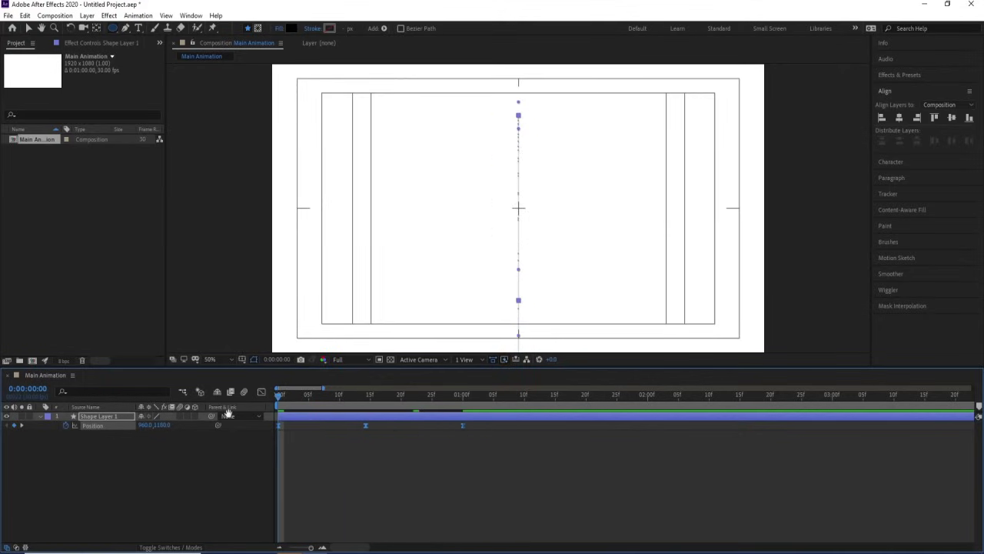
{"action": "key", "text": "space"}
- Duplicate the circle layer at 0:00:01:00, remove the copy's Position keyframes, and move it straight down to 960, 1003
{"action": "left_click", "coordinate": [477, 430]}
{"action": "left_click_drag", "start_coordinate": [481, 394], "coordinate": [462, 393]}
{"action": "left_click", "coordinate": [457, 414]}
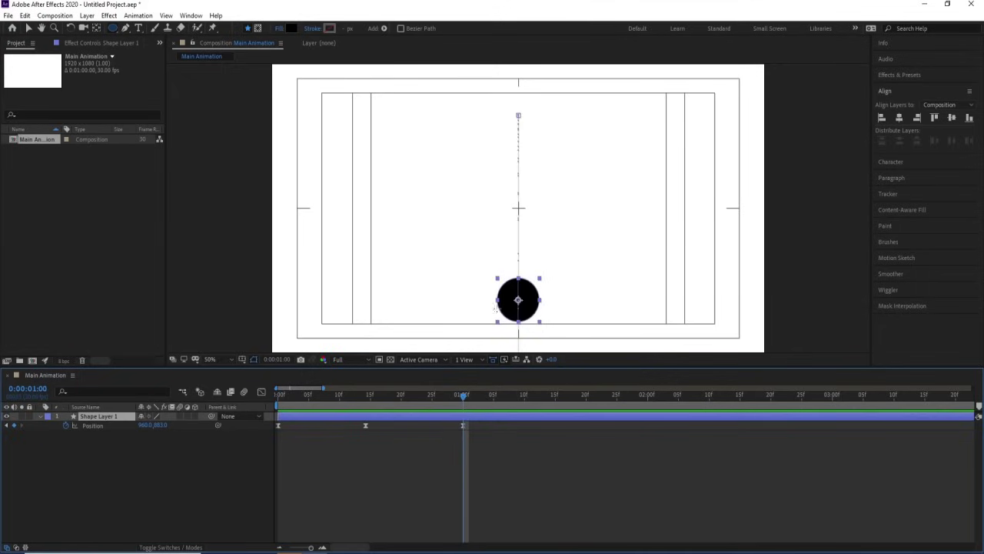
{"action": "key", "text": "ctrl+d"}
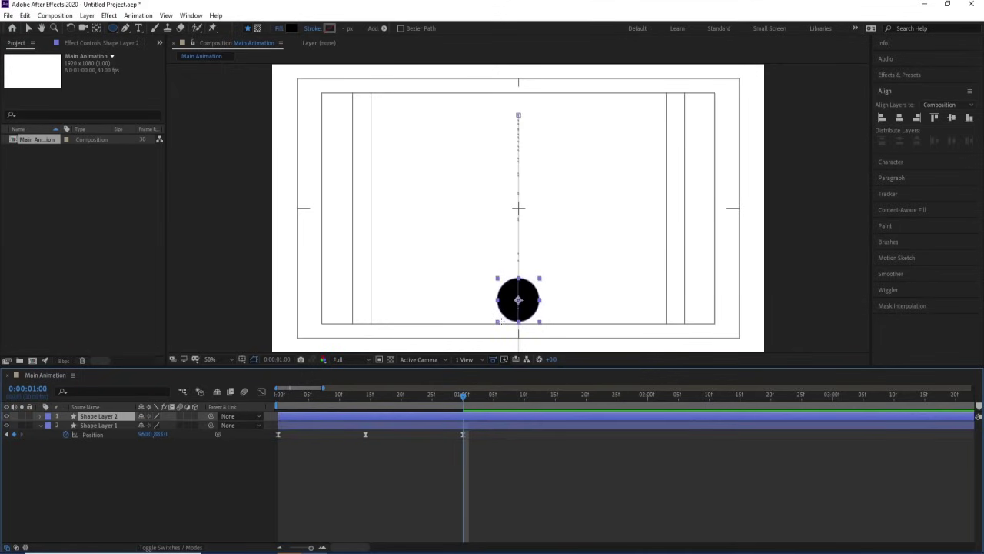
{"action": "key", "text": "p"}
{"action": "key", "text": "Delete"}
{"action": "key", "text": "v"}
{"action": "left_click_drag", "start_coordinate": [527, 305], "coordinate": [528, 337]}
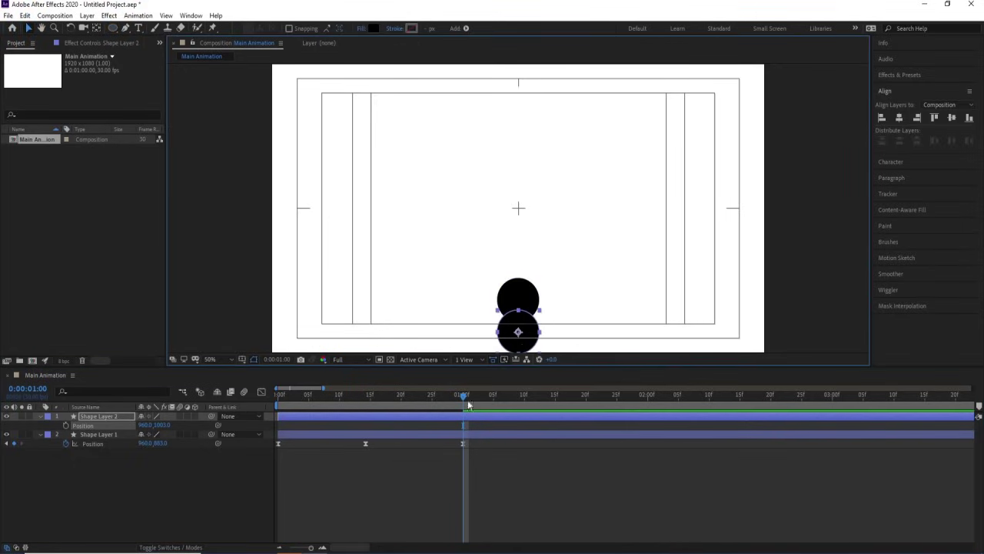
- Trim the lower circle's layer to start at 0:00:01:00 and keyframe its Scale from 100% there to 1756% at 0:00:02:00
{"action": "left_click_drag", "start_coordinate": [296, 415], "coordinate": [479, 421]}
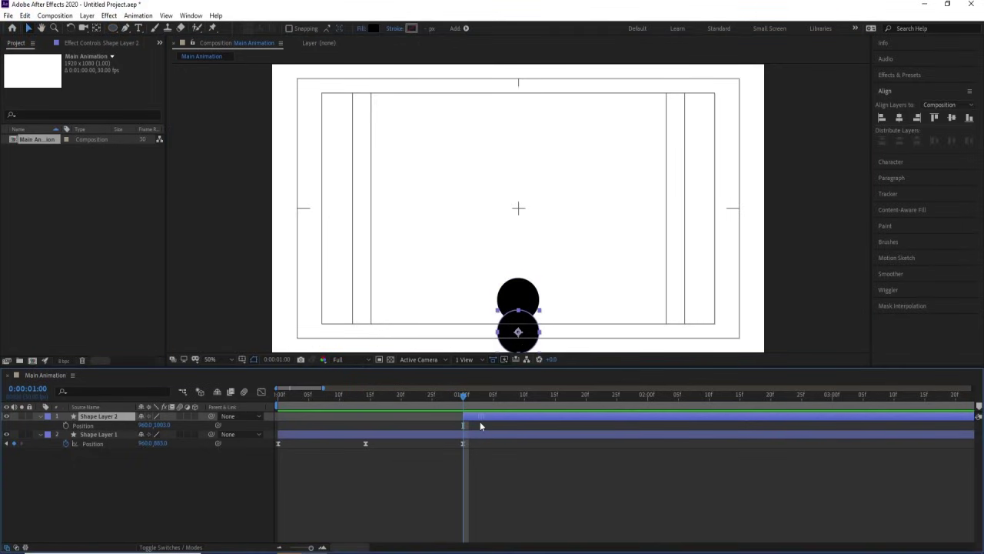
{"action": "key", "text": "s"}
{"action": "left_click", "coordinate": [66, 427]}
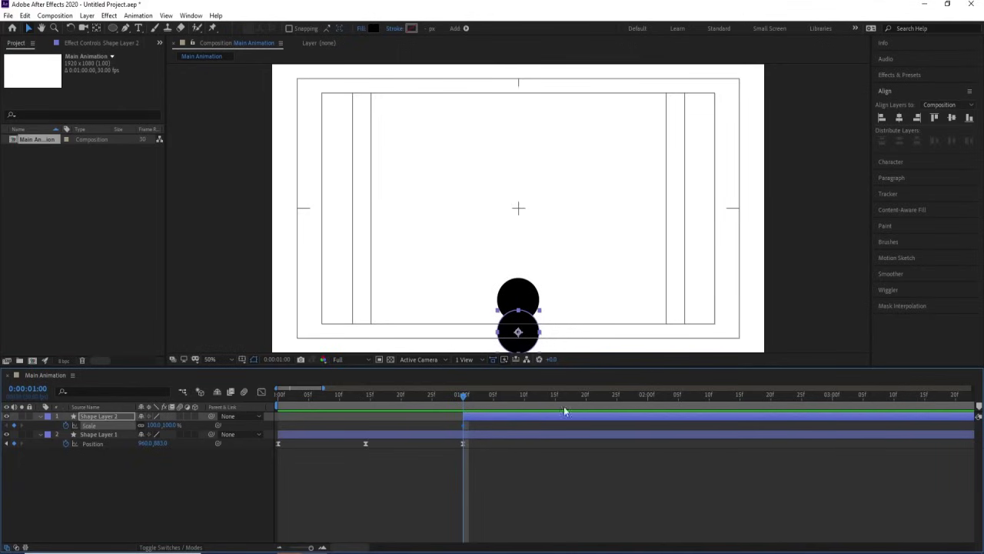
{"action": "left_click", "coordinate": [649, 399]}
{"action": "left_click_drag", "start_coordinate": [180, 423], "coordinate": [826, 241]}
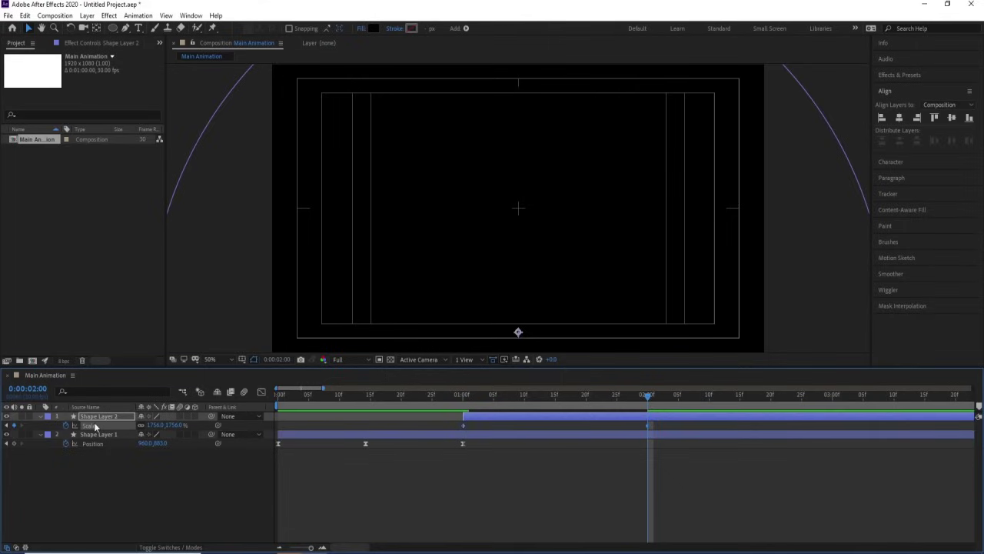
- Reshape the Scale speed graph of the growing circle for a fast start and a long slow-down, and preview the growth
{"action": "left_click", "coordinate": [262, 391]}
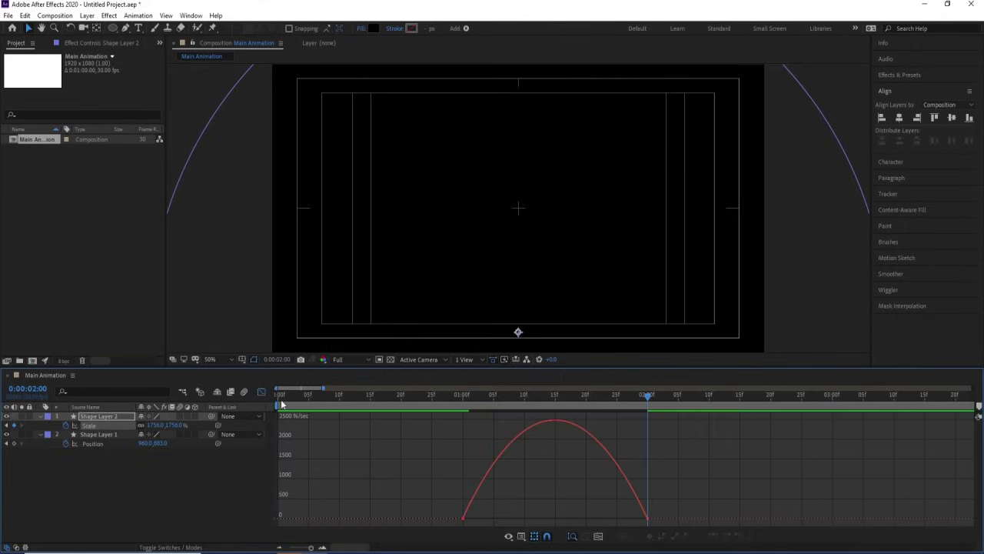
{"action": "left_click_drag", "start_coordinate": [619, 520], "coordinate": [564, 520]}
{"action": "left_click_drag", "start_coordinate": [493, 519], "coordinate": [471, 520]}
{"action": "left_click", "coordinate": [457, 396]}
{"action": "key", "text": "space"}
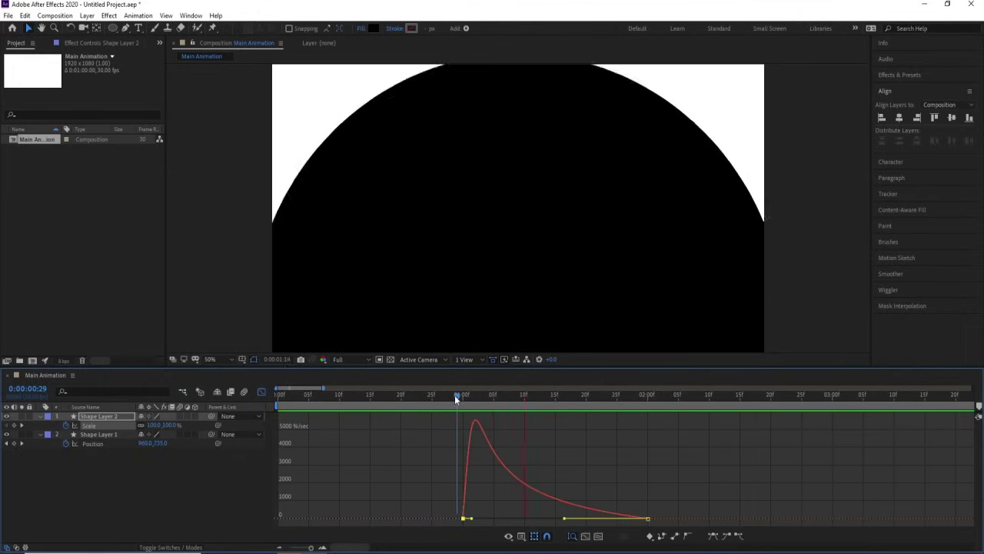
{"action": "left_click", "coordinate": [261, 391]}
- Duplicate the growing circle layer and remove the copy's Scale keyframes at 0:00:01:00, leaving it at 100%
{"action": "left_click", "coordinate": [125, 480]}
{"action": "left_click", "coordinate": [104, 416]}
{"action": "key", "text": "ctrl+d"}
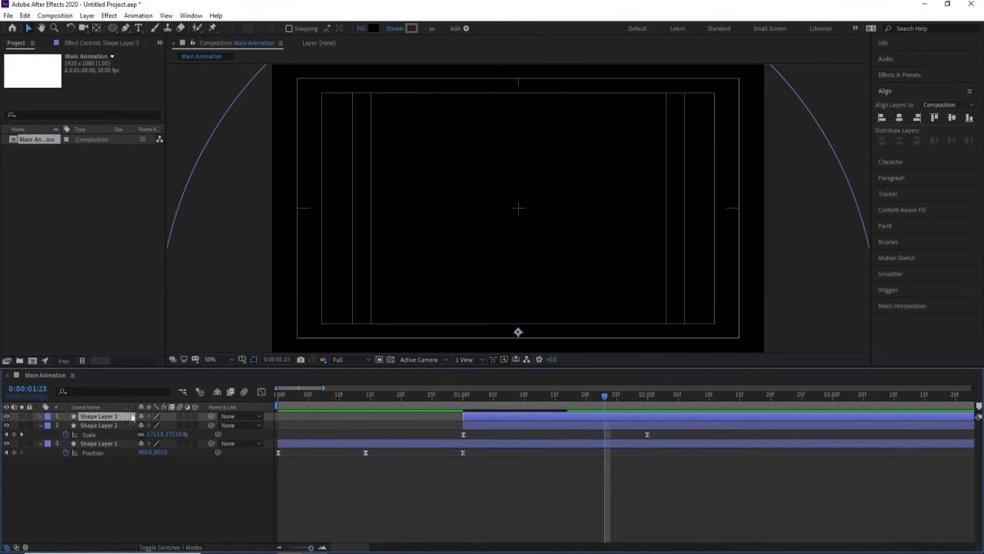
{"action": "left_click", "coordinate": [462, 395]}
{"action": "key", "text": "u"}
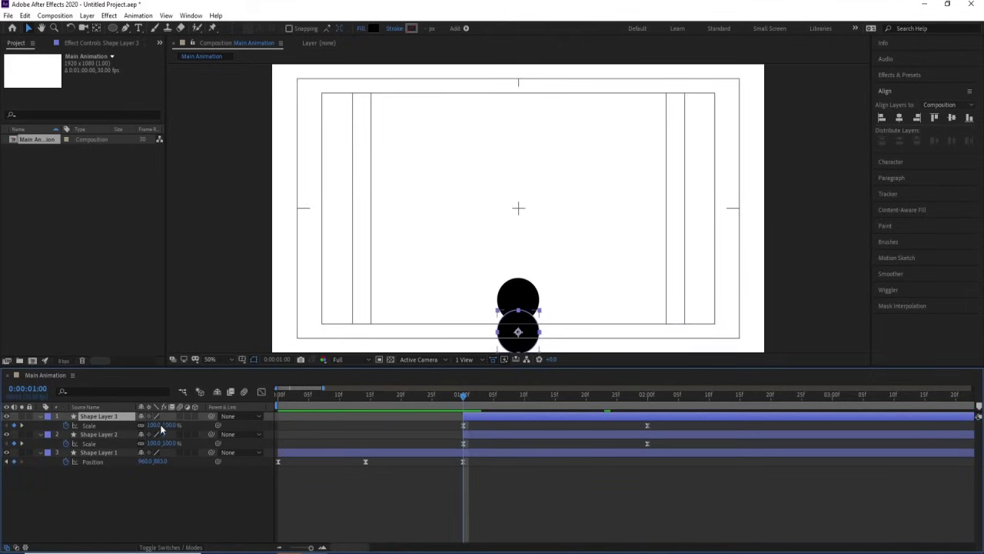
{"action": "left_click", "coordinate": [114, 425]}
{"action": "key", "text": "Delete"}
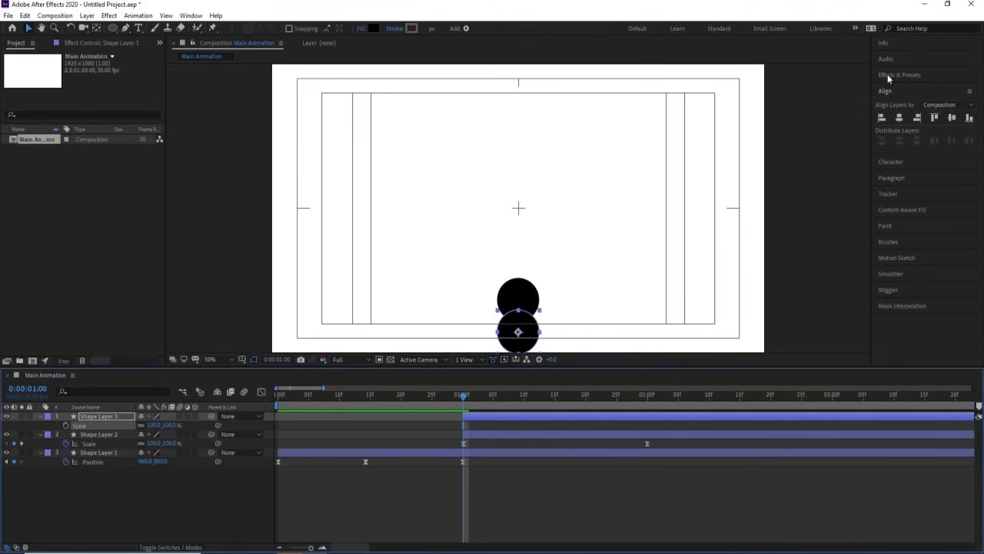
- Center the new circle horizontally and vertically in the composition and change its fill to red
{"action": "left_click", "coordinate": [899, 118]}
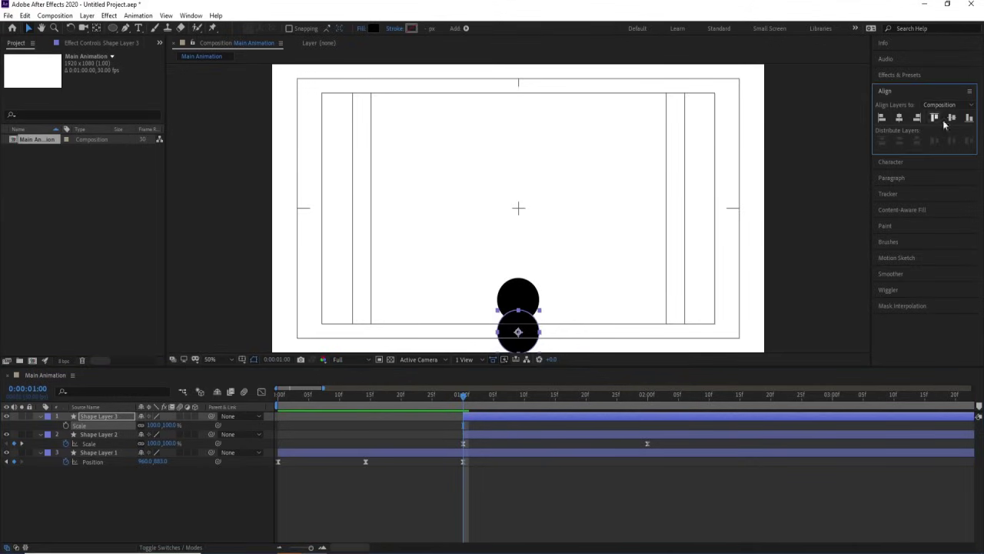
{"action": "left_click", "coordinate": [952, 118]}
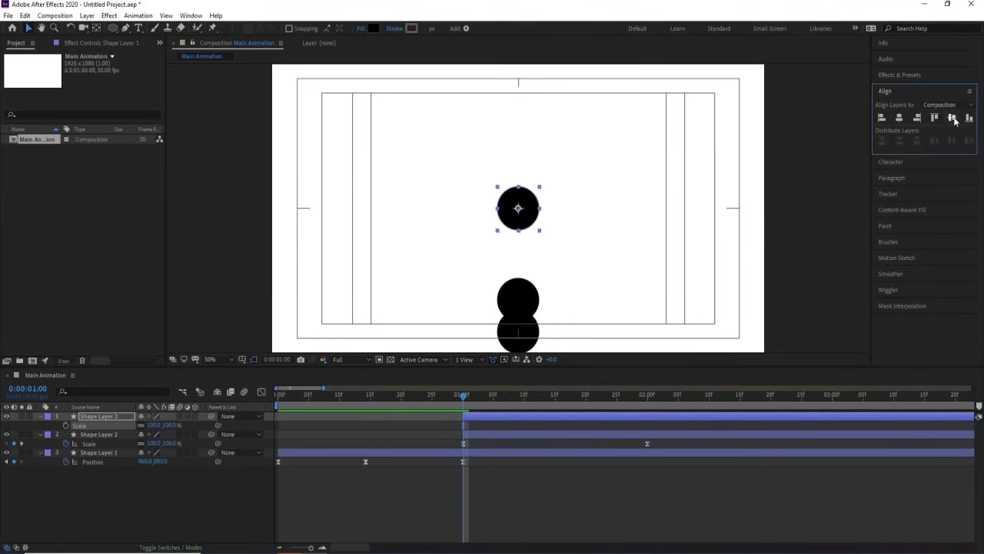
{"action": "left_click", "coordinate": [373, 28]}
{"action": "type", "text": "ff0000"}
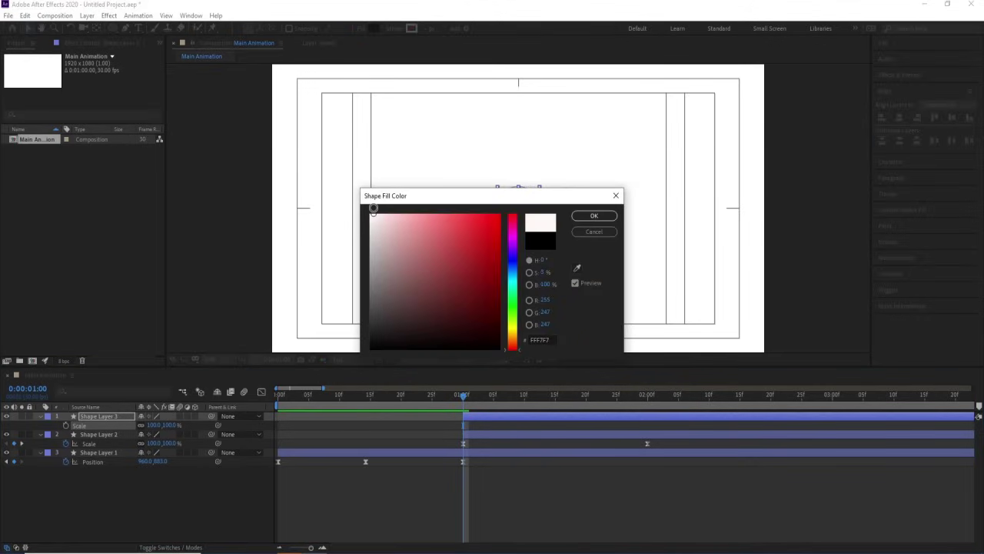
{"action": "key", "text": "Return"}
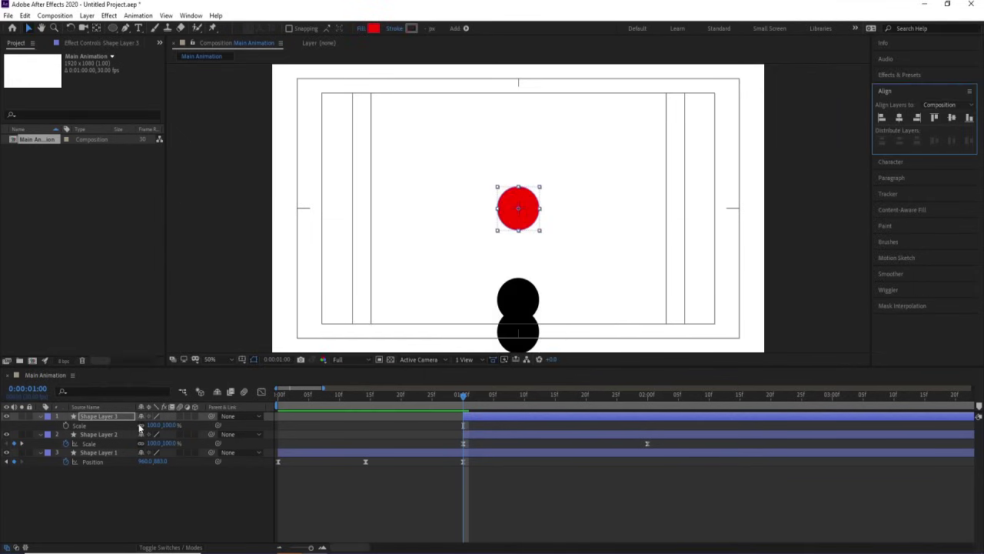
- Keyframe the red circle's Position at 960, -87 at 0:00:01:00 and at 960, 540 at 0:00:02:00
{"action": "left_click", "coordinate": [99, 417]}
{"action": "key", "text": "p"}
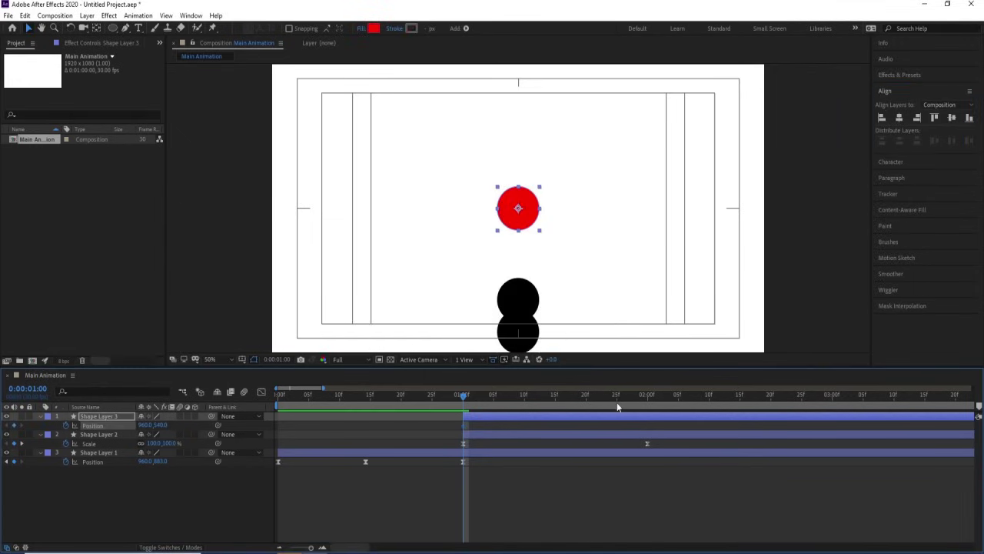
{"action": "left_click", "coordinate": [647, 396]}
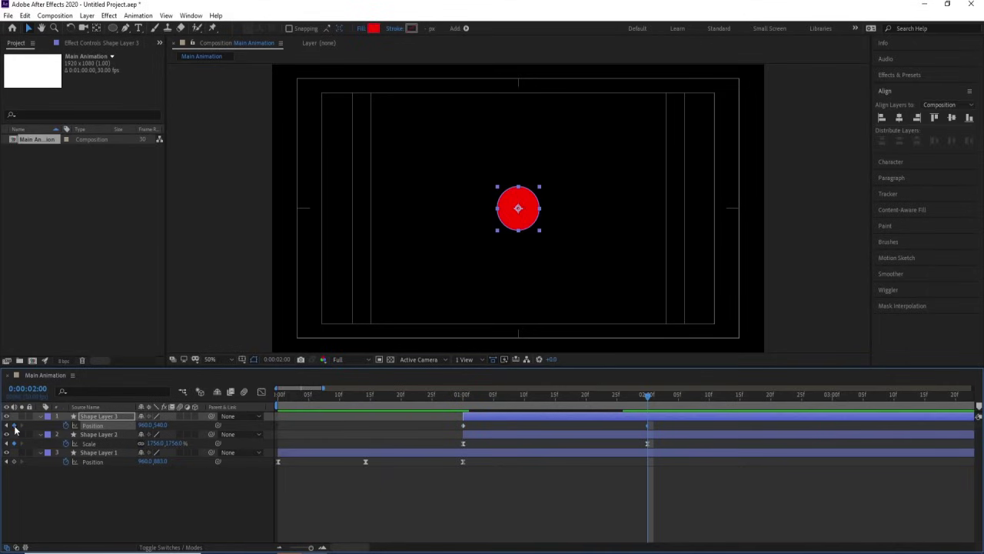
{"action": "left_click_drag", "start_coordinate": [483, 396], "coordinate": [462, 396]}
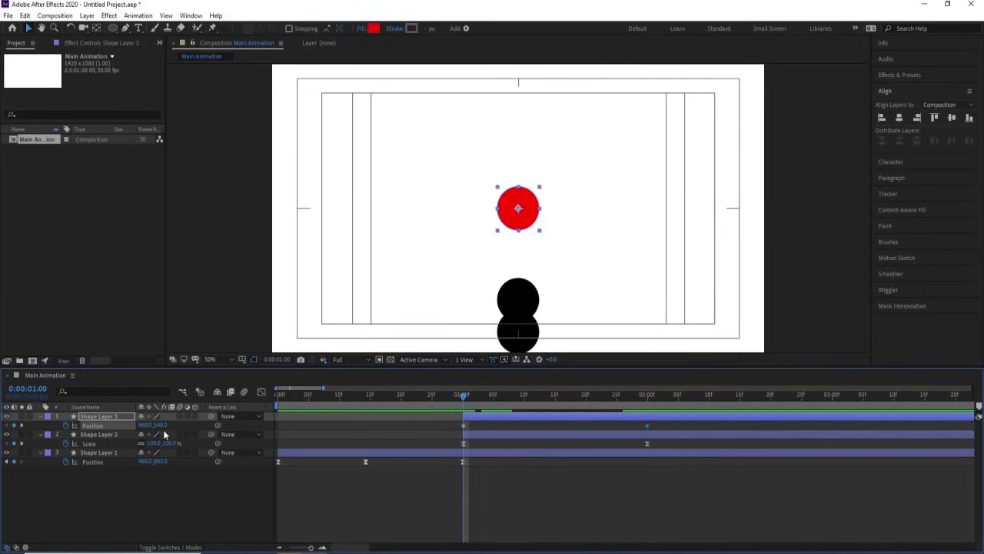
{"action": "left_click_drag", "start_coordinate": [160, 425], "coordinate": [117, 432]}
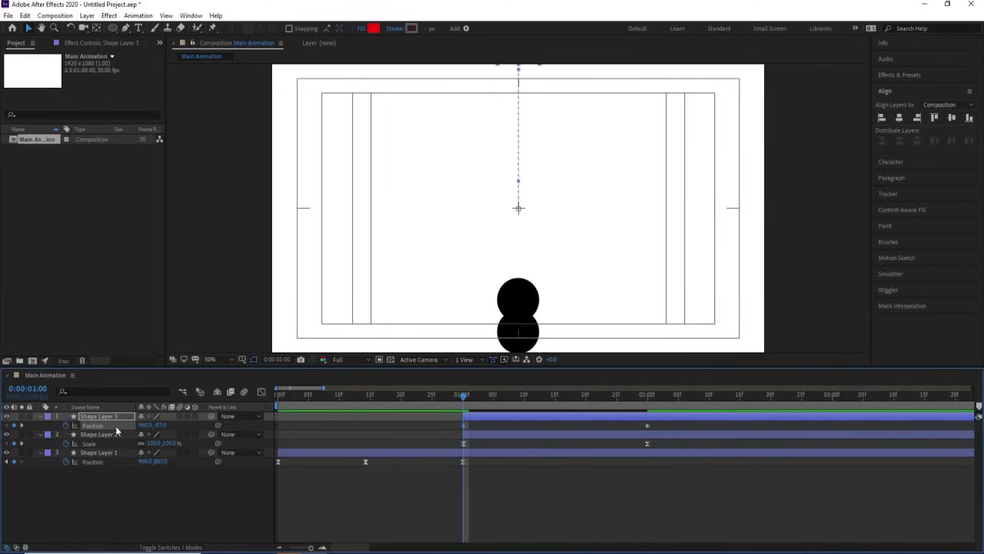
- Keyframe the red circle's Scale from 400% at 0:00:01:00 to 100% at 0:00:02:00, and raise its starting Position to 960, -330
{"action": "key", "text": "s"}
{"action": "left_click", "coordinate": [66, 425]}
{"action": "key", "text": "shift+p"}
{"action": "key", "text": "k"}
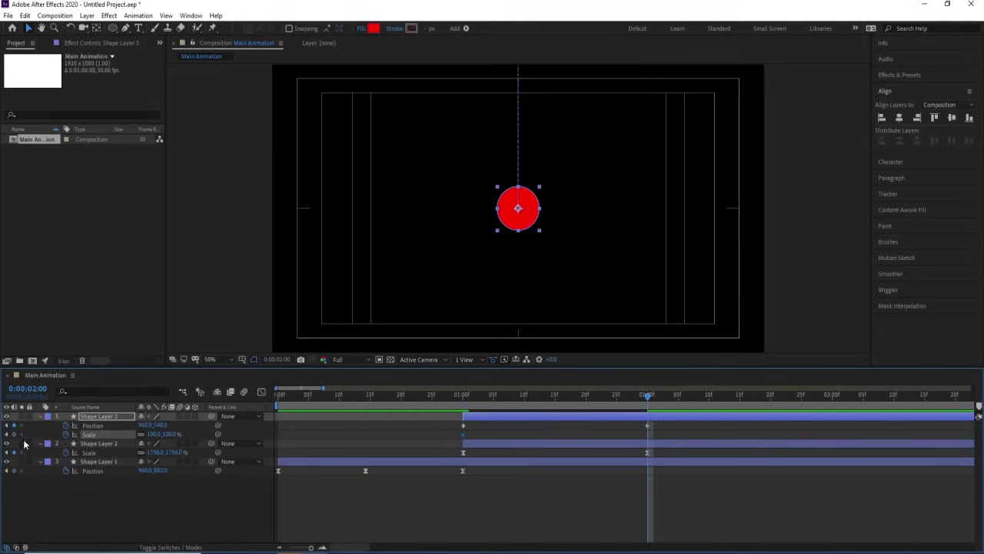
{"action": "left_click", "coordinate": [14, 433]}
{"action": "left_click", "coordinate": [7, 433]}
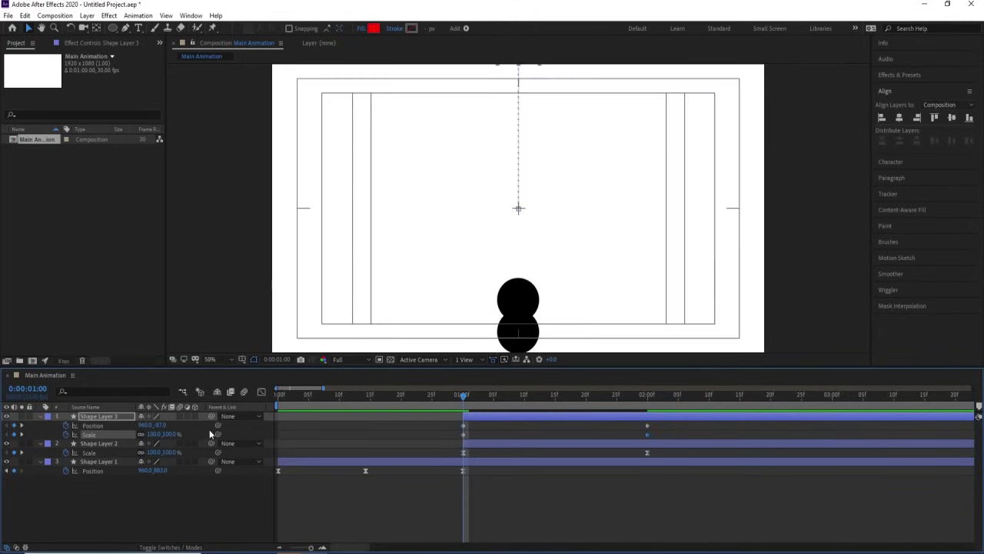
{"action": "left_click", "coordinate": [154, 433]}
{"action": "key", "text": "Return"}
{"action": "left_click_drag", "start_coordinate": [161, 429], "coordinate": [8, 421]}
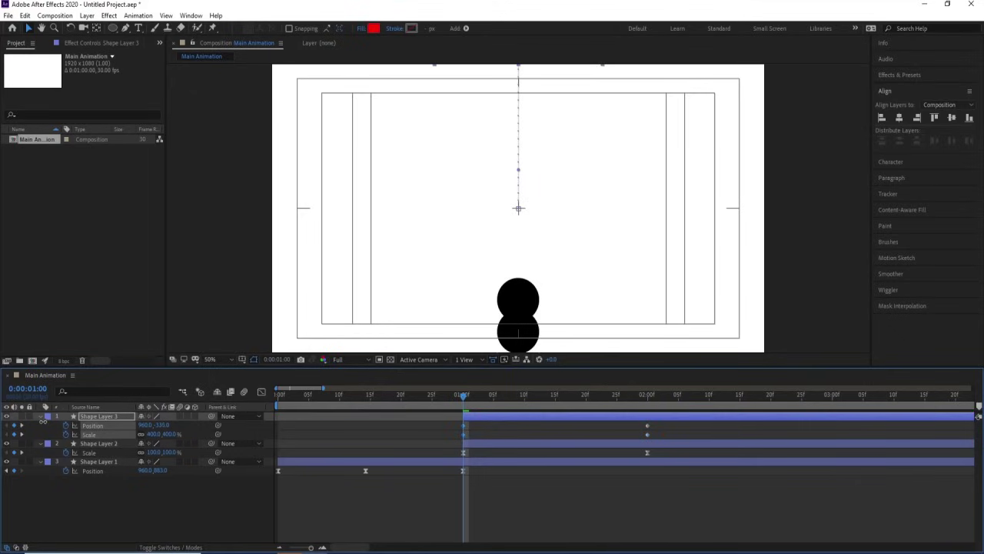
- Ease the red circle's Position and Scale keyframes, reshape their speed graphs for a fast start and long slow-down, and preview the animation
{"action": "left_click_drag", "start_coordinate": [668, 425], "coordinate": [424, 438]}
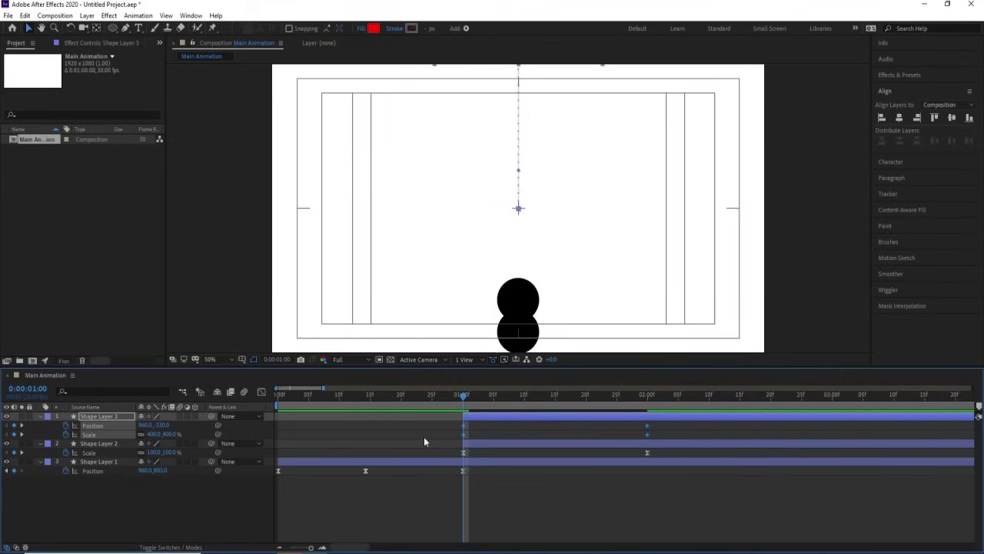
{"action": "left_click", "coordinate": [262, 393]}
{"action": "left_click_drag", "start_coordinate": [703, 452], "coordinate": [429, 508]}
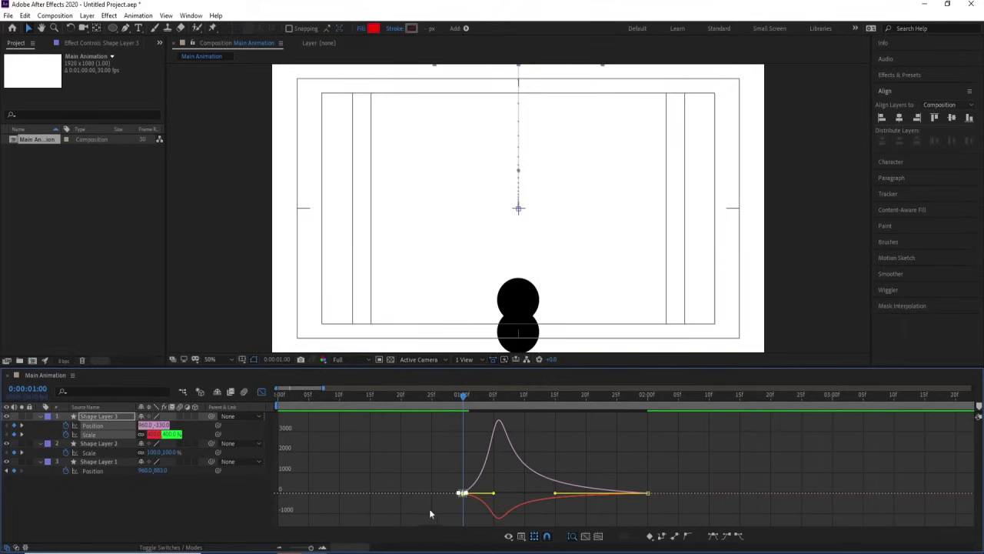
{"action": "left_click_drag", "start_coordinate": [489, 495], "coordinate": [472, 493]}
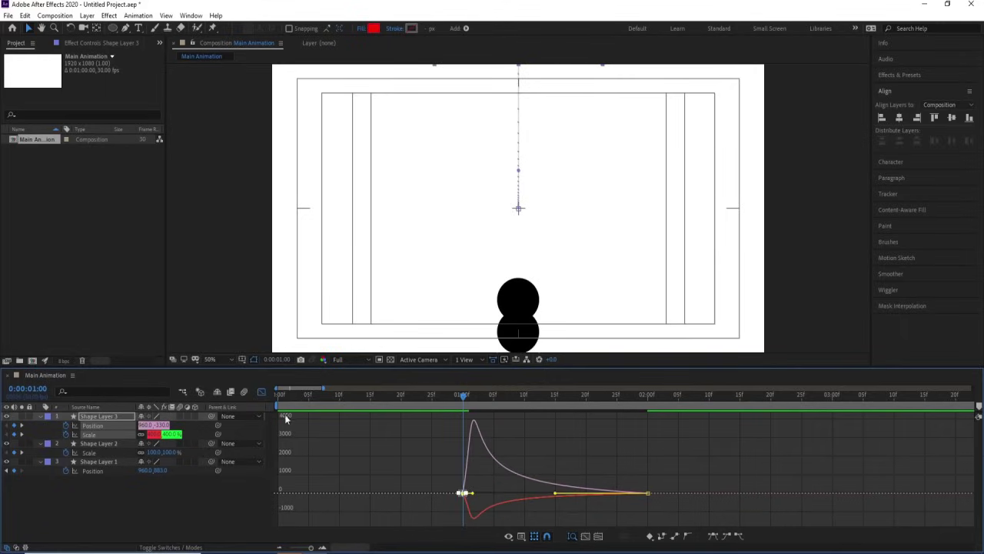
{"action": "left_click", "coordinate": [262, 393]}
{"action": "key", "text": "space"}
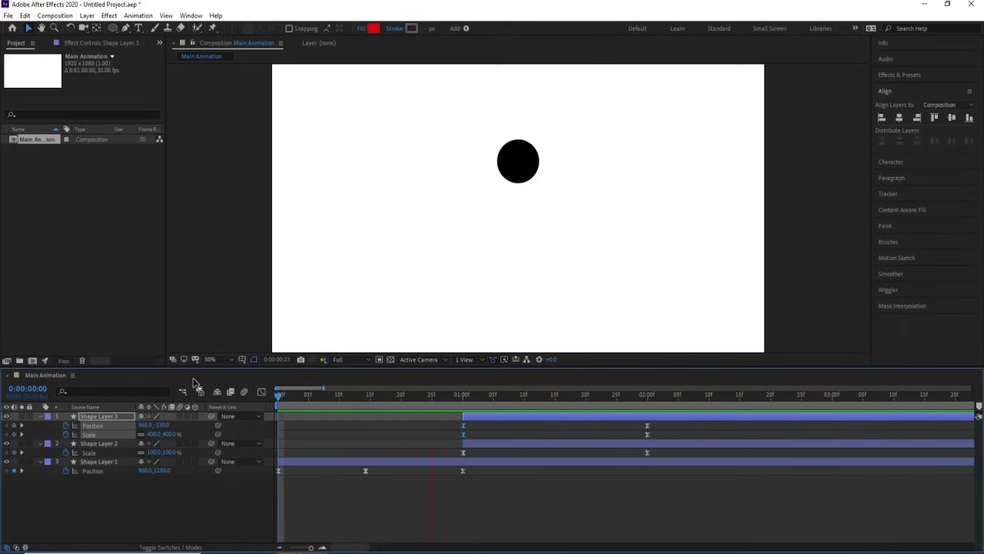
{"action": "key", "text": "space"}
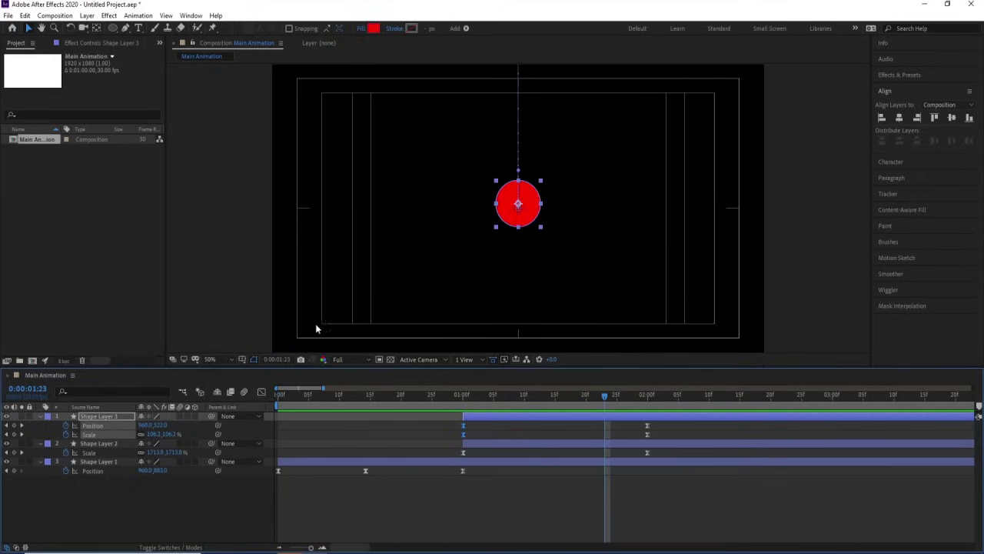
- Change the red circle's fill to white and preview the animation
{"action": "left_click", "coordinate": [497, 427]}
{"action": "left_click", "coordinate": [469, 421]}
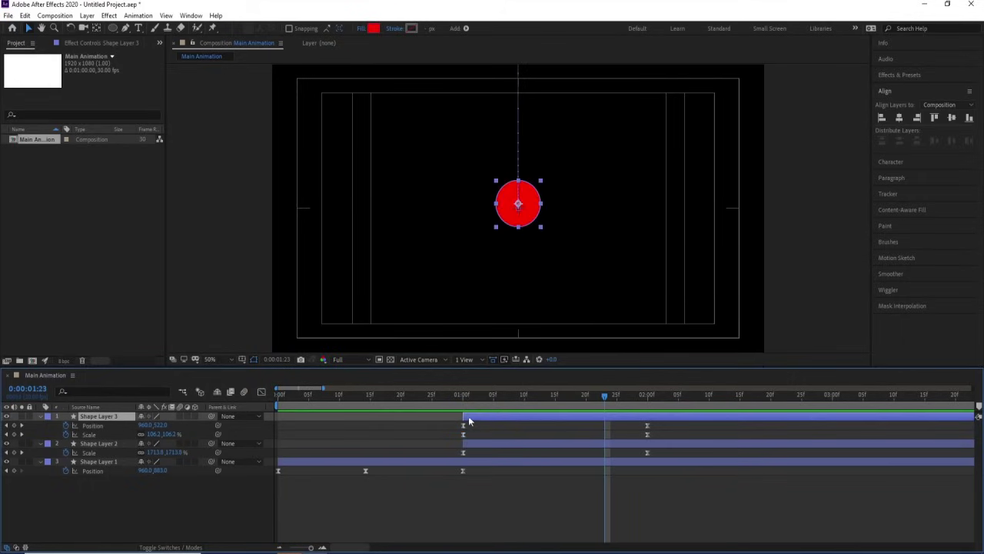
{"action": "left_click", "coordinate": [373, 29]}
{"action": "left_click_drag", "start_coordinate": [399, 230], "coordinate": [333, 151]}
{"action": "key", "text": "Return"}
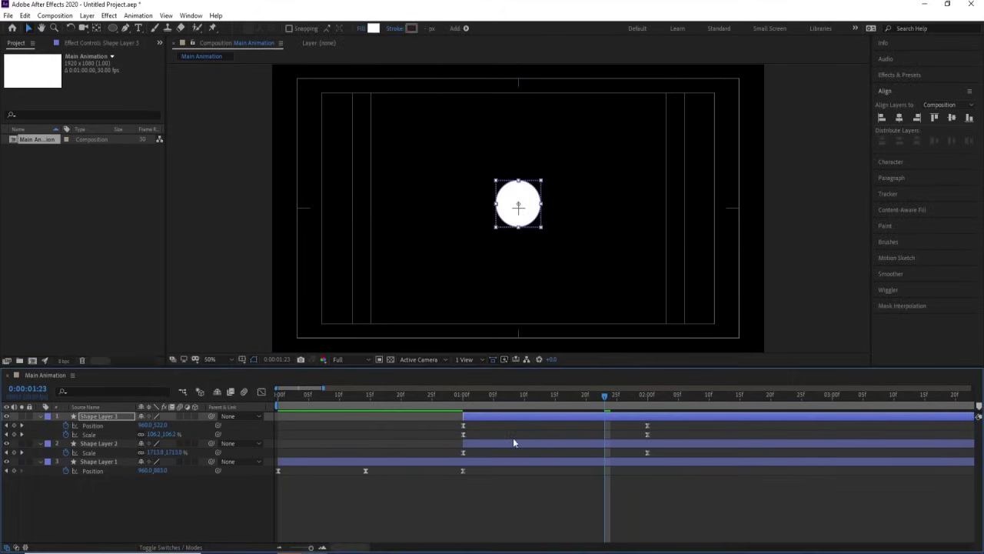
{"action": "key", "text": "space"}
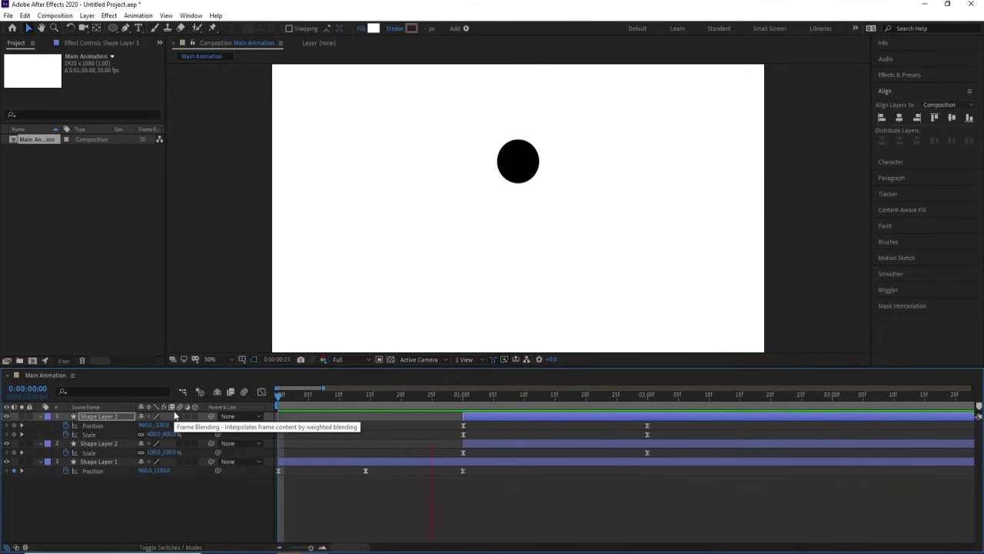
{"action": "key", "text": "space"}
{"action": "left_click", "coordinate": [533, 437]}
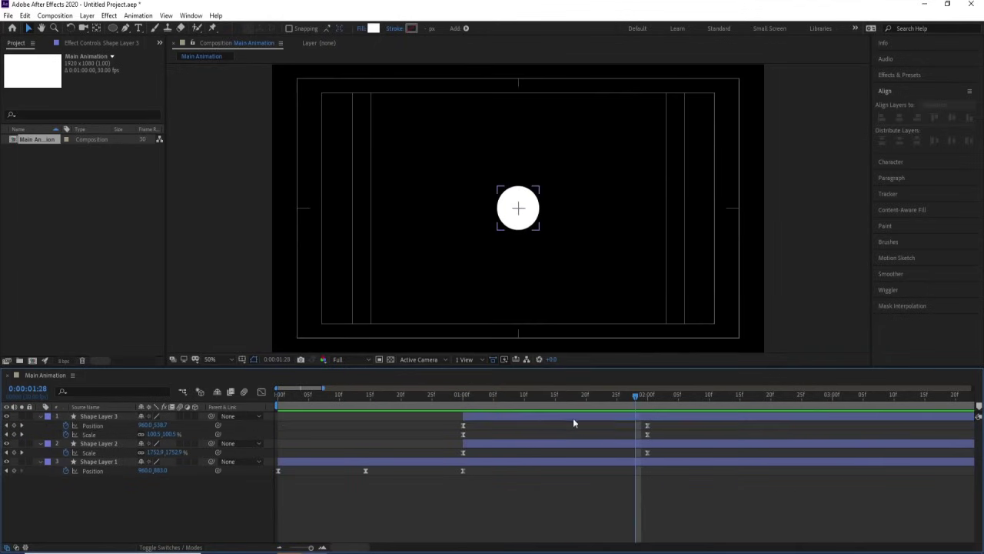
- Keyframe the white circle's Scale at 100% at 0:00:02:01 and at 1357% at 0:00:03:00
{"action": "left_click_drag", "start_coordinate": [640, 400], "coordinate": [650, 395]}
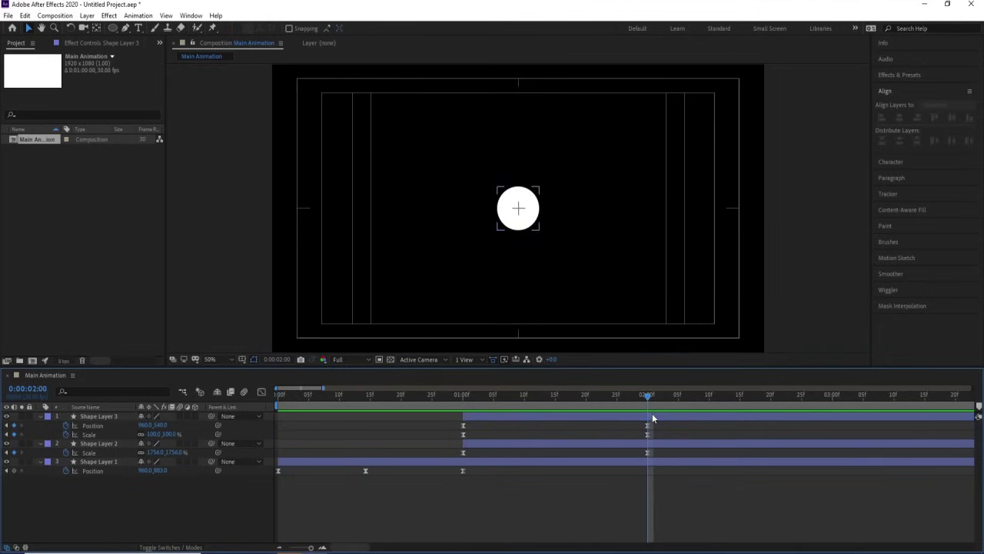
{"action": "left_click", "coordinate": [652, 416]}
{"action": "key", "text": "Page_Down"}
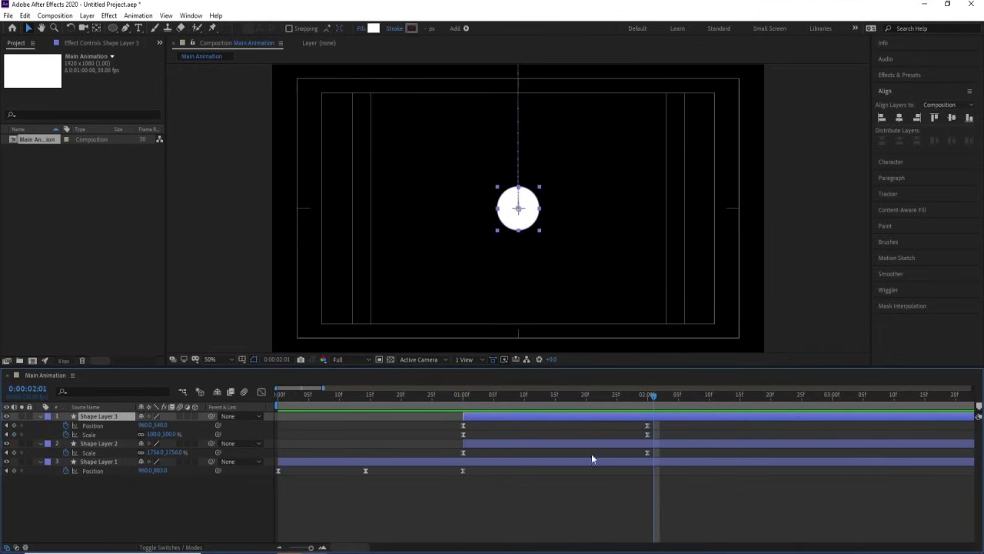
{"action": "left_click", "coordinate": [14, 435]}
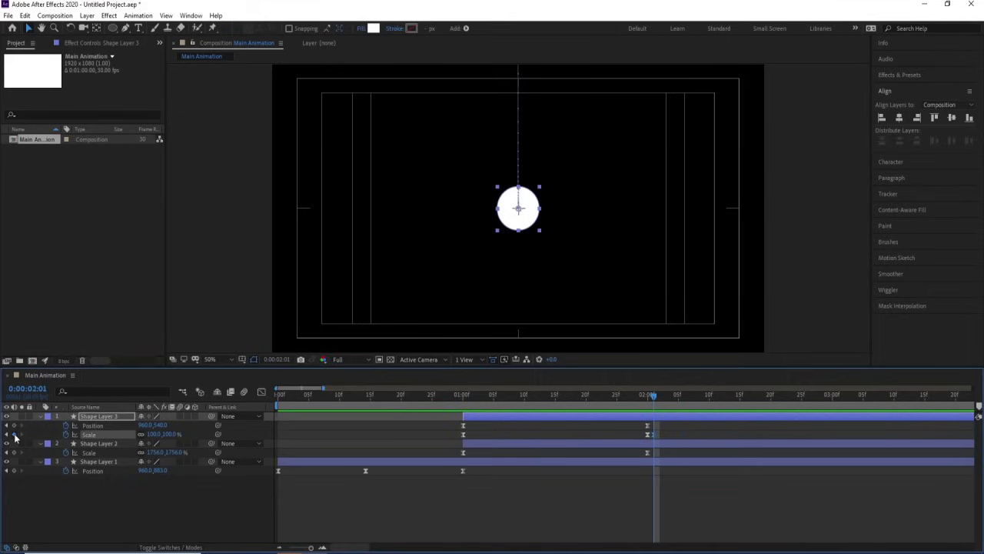
{"action": "left_click", "coordinate": [832, 394]}
{"action": "left_click_drag", "start_coordinate": [154, 434], "coordinate": [693, 331]}
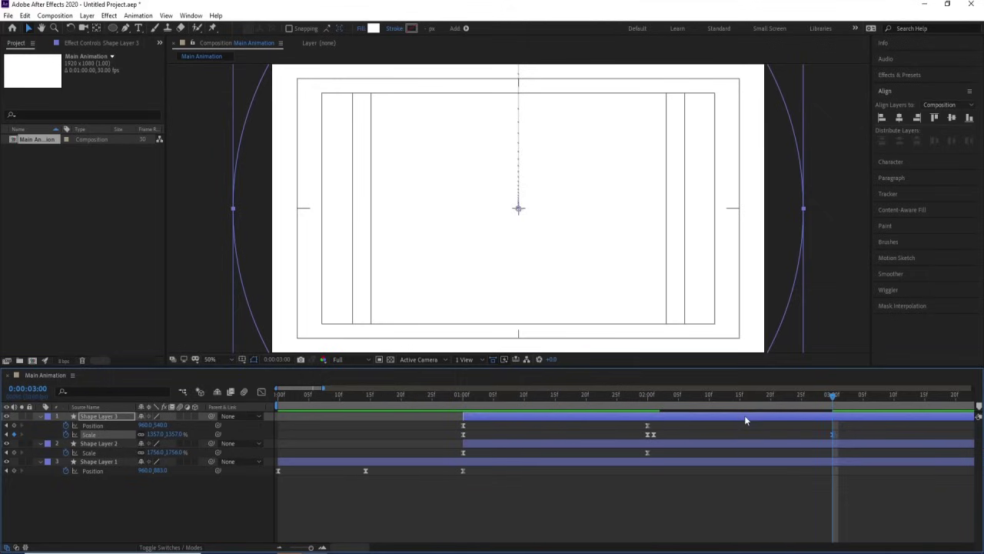
- Ease the white circle's last two Scale keyframes, reshape their speed graph into a sharp peak midway, and preview the animation from the start
{"action": "key", "text": "minus"}
{"action": "left_click_drag", "start_coordinate": [756, 429], "coordinate": [589, 439]}
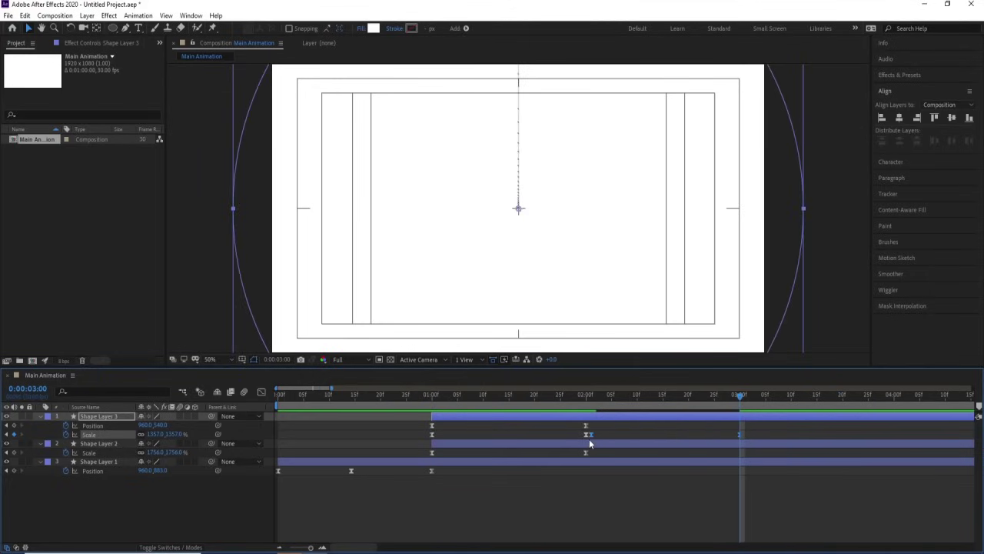
{"action": "left_click", "coordinate": [259, 391]}
{"action": "key", "text": "Num_Lock"}
{"action": "left_click_drag", "start_coordinate": [765, 439], "coordinate": [588, 487]}
{"action": "left_click_drag", "start_coordinate": [715, 478], "coordinate": [654, 491]}
{"action": "left_click", "coordinate": [589, 407]}
{"action": "key", "text": "space"}
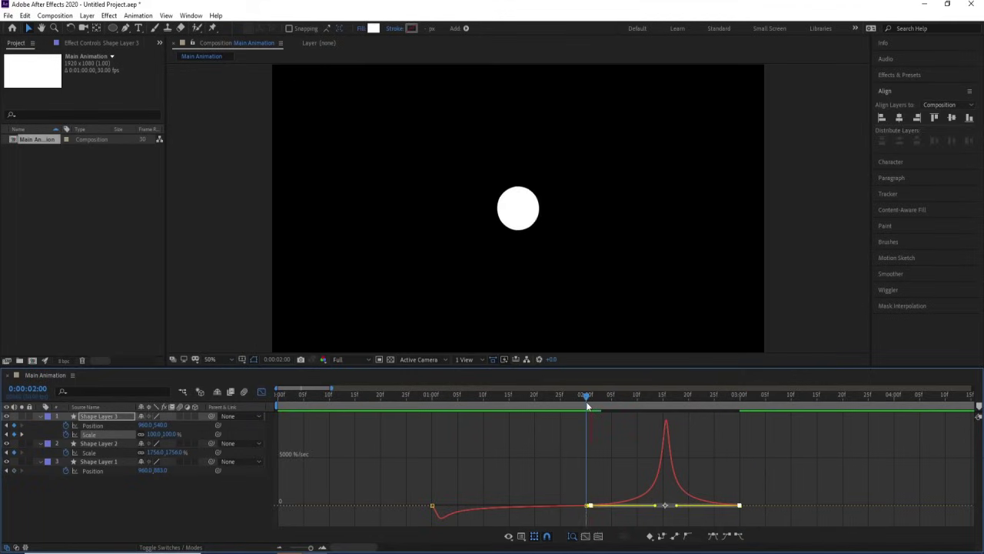
{"action": "key", "text": "space"}
{"action": "left_click", "coordinate": [261, 392]}
{"action": "left_click_drag", "start_coordinate": [549, 397], "coordinate": [132, 384]}
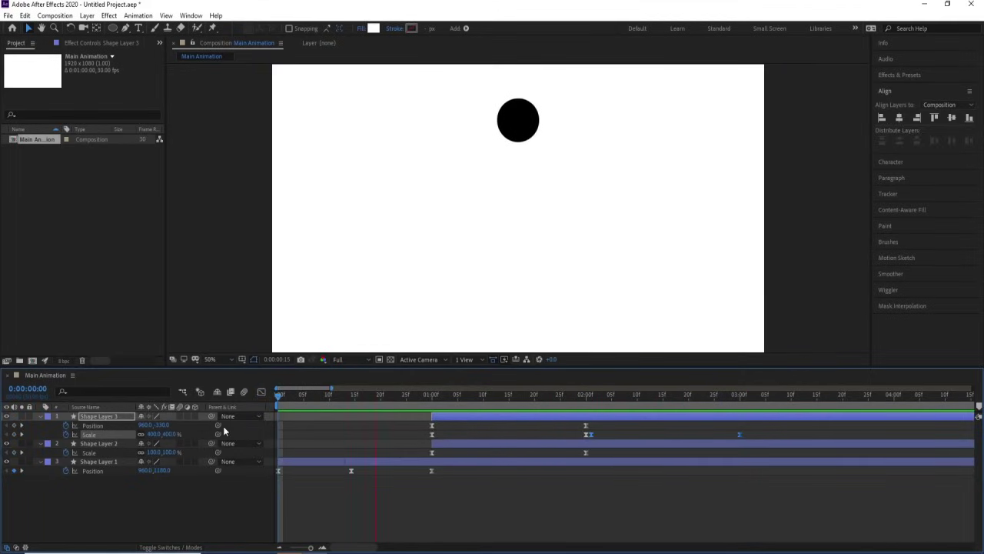
- Preview the circle animation, then display the title/action-safe guides and collapse the keyframed properties of the shape layers
{"action": "key", "text": "space"}
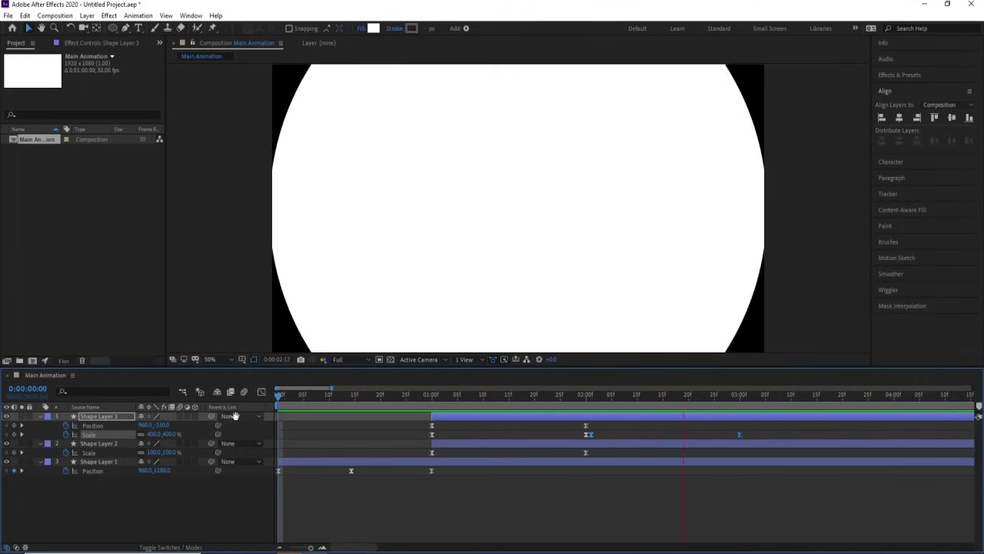
{"action": "key", "text": "apostrophe"}
{"action": "left_click", "coordinate": [289, 478]}
{"action": "key", "text": "u"}
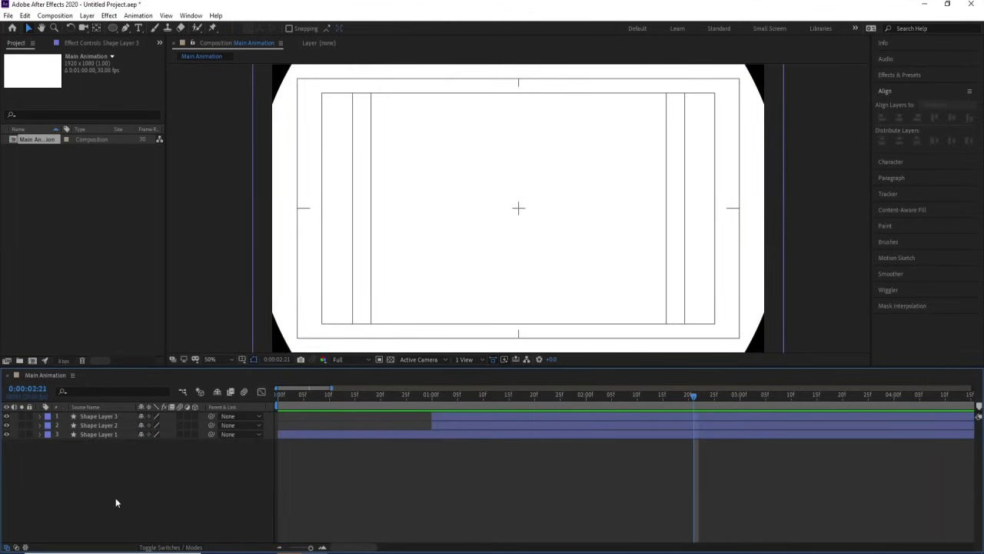
{"action": "key", "text": "ctrl+y"}
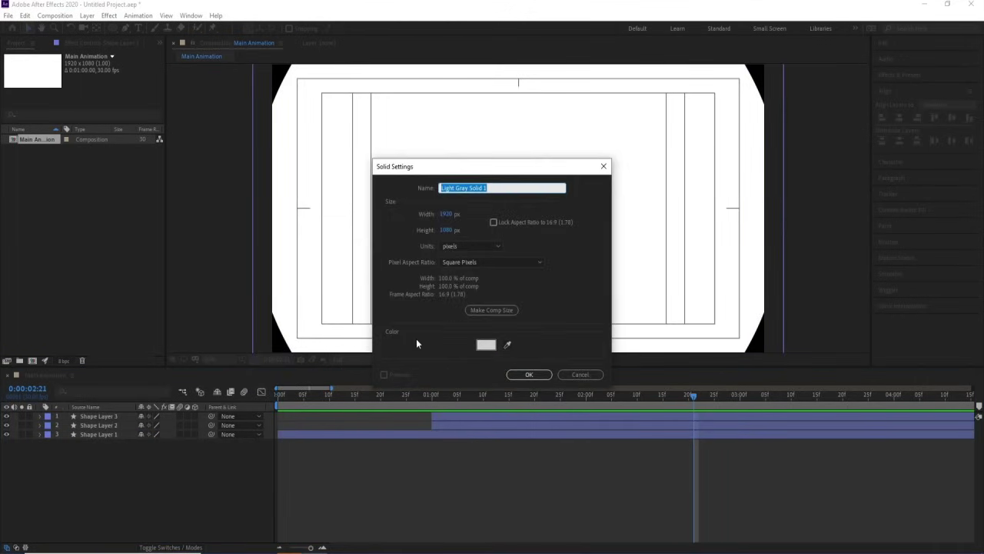
{"action": "key", "text": "Return"}
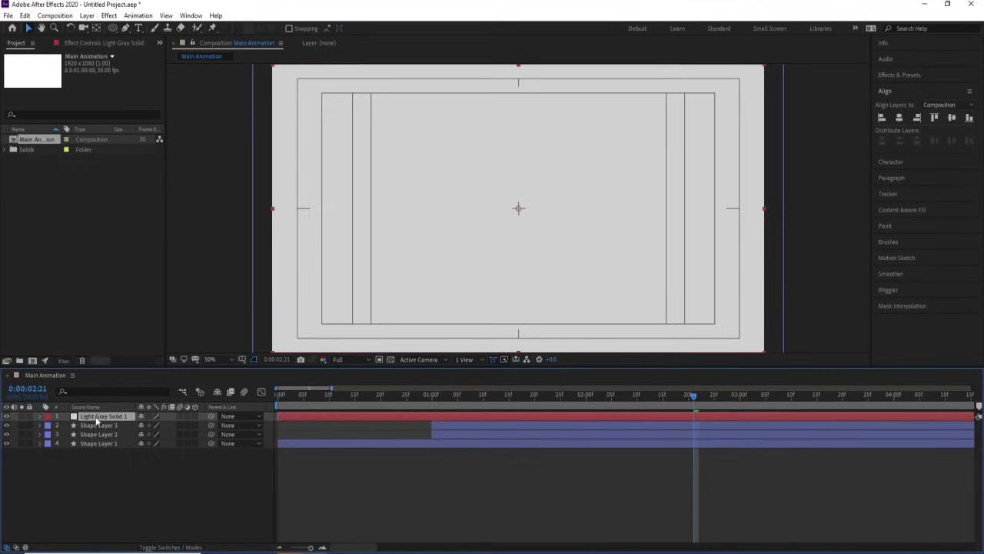
{"action": "key", "text": "ctrl+z"}
- Create a 1920 × 1080 solid in white (FFFFFF) and place it below all the shape layers as the background
{"action": "key", "text": "ctrl+y"}
{"action": "left_click", "coordinate": [485, 343]}
{"action": "left_click_drag", "start_coordinate": [432, 312], "coordinate": [363, 184]}
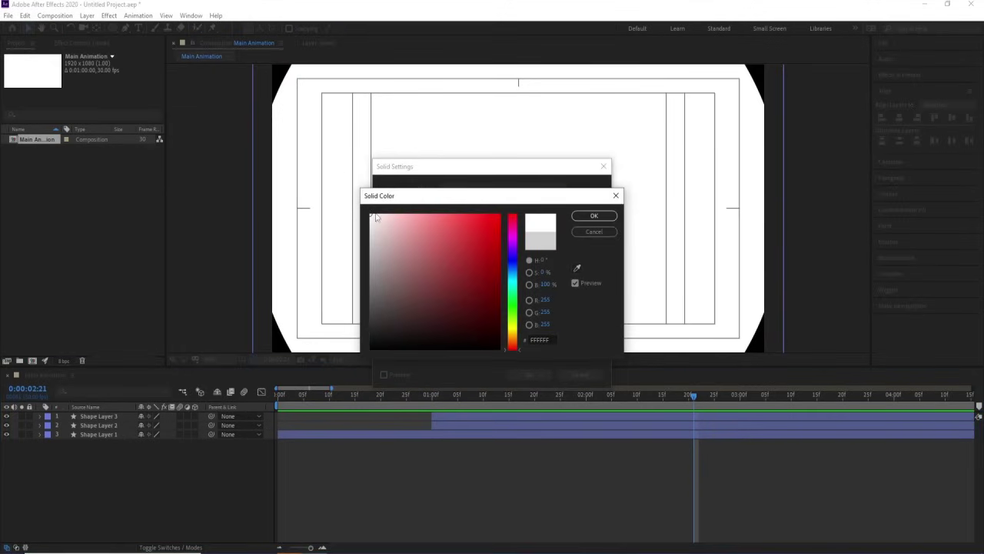
{"action": "left_click", "coordinate": [592, 216]}
{"action": "left_click", "coordinate": [543, 372]}
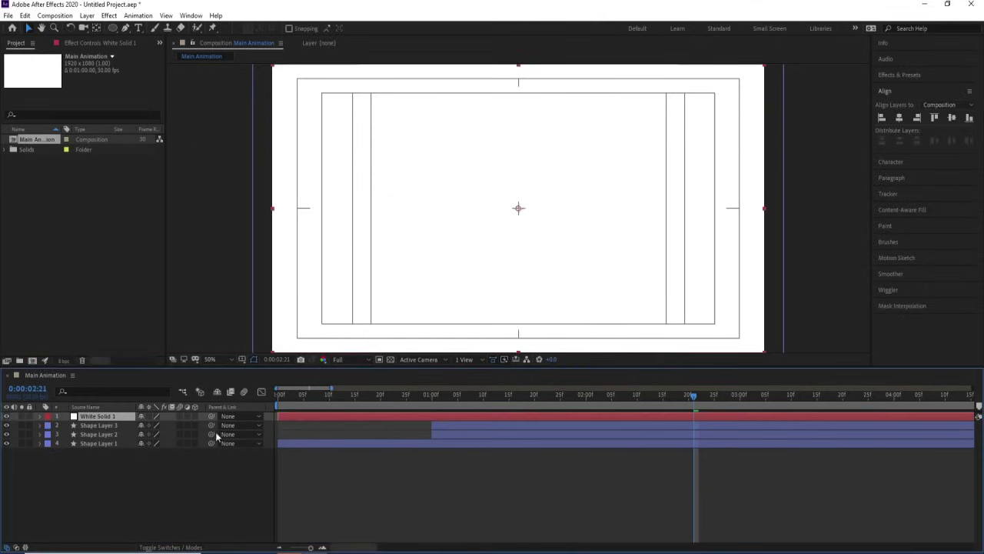
{"action": "left_click_drag", "start_coordinate": [126, 420], "coordinate": [122, 456]}
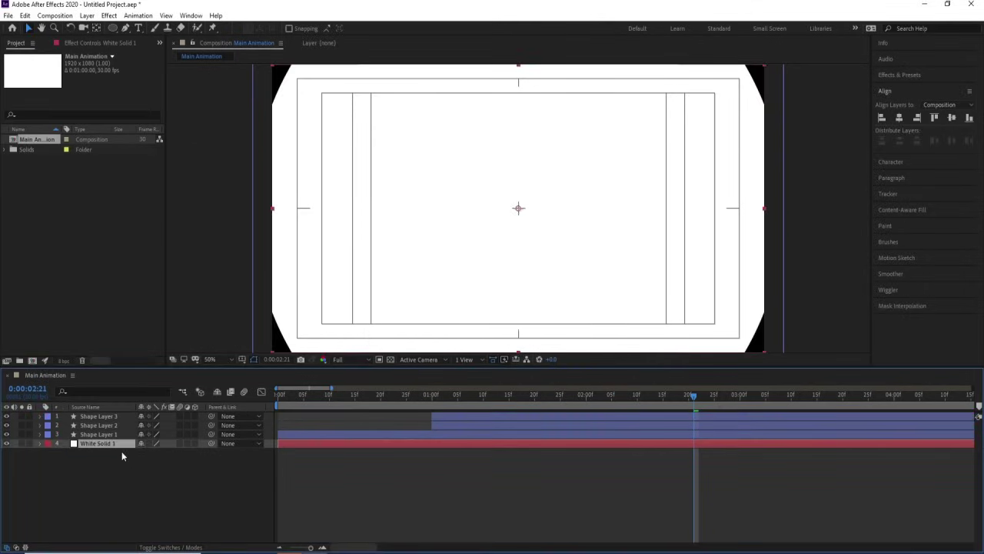
- Pre-compose the three shape layers and the white solid into a composition named Animation, moving all attributes into it
{"action": "left_click", "coordinate": [295, 397]}
{"action": "left_click_drag", "start_coordinate": [126, 504], "coordinate": [70, 416]}
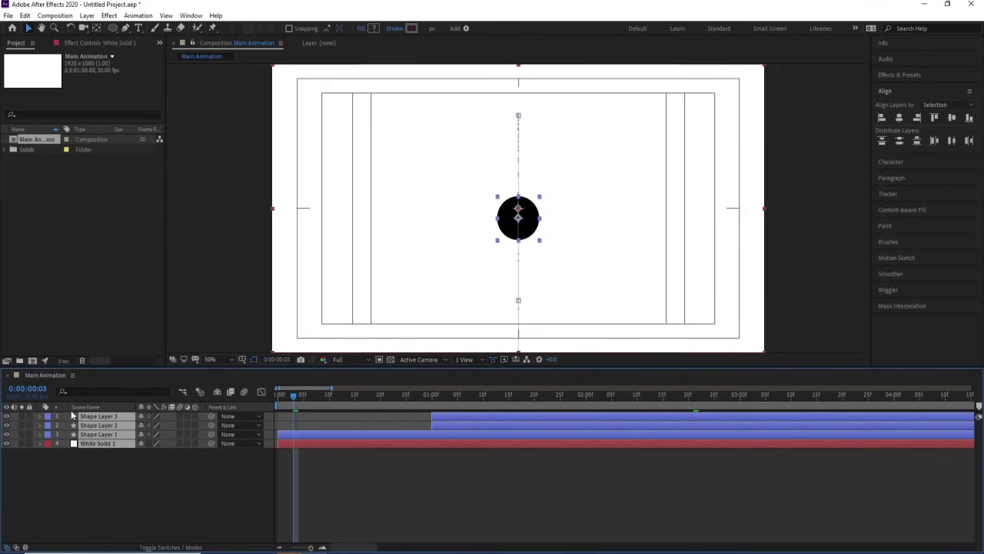
{"action": "key", "text": "ctrl+shift+c"}
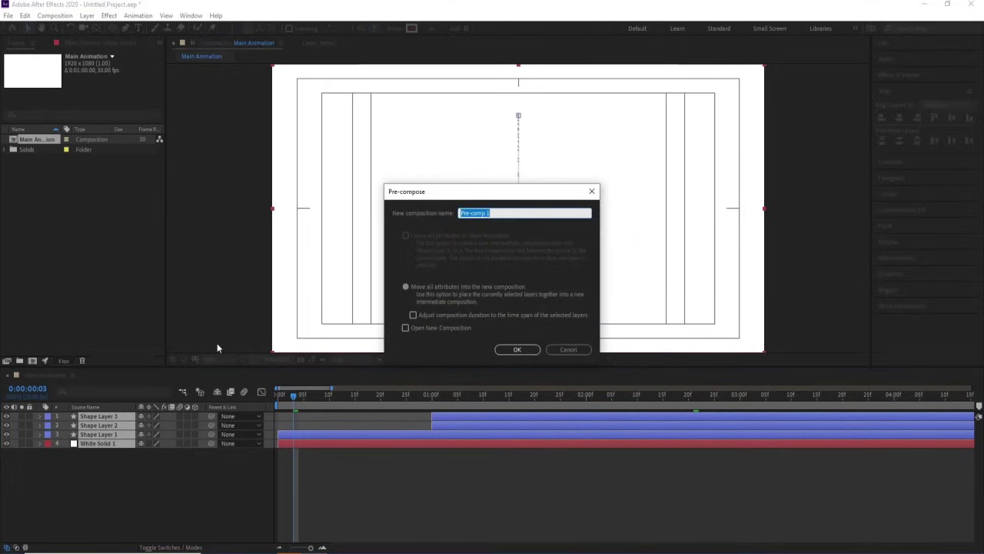
{"action": "type", "text": "Animation"}
{"action": "key", "text": "Return"}
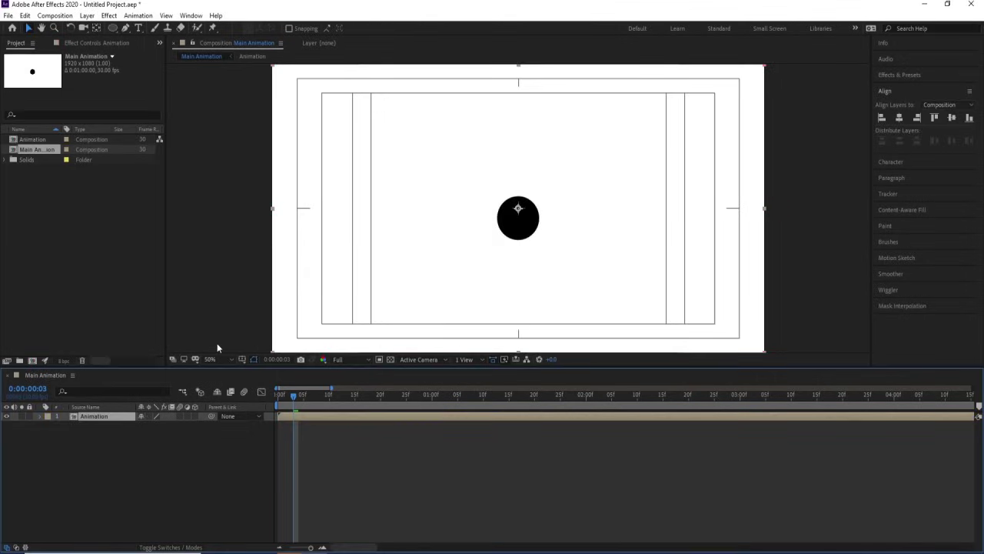
{"action": "left_click", "coordinate": [170, 472]}
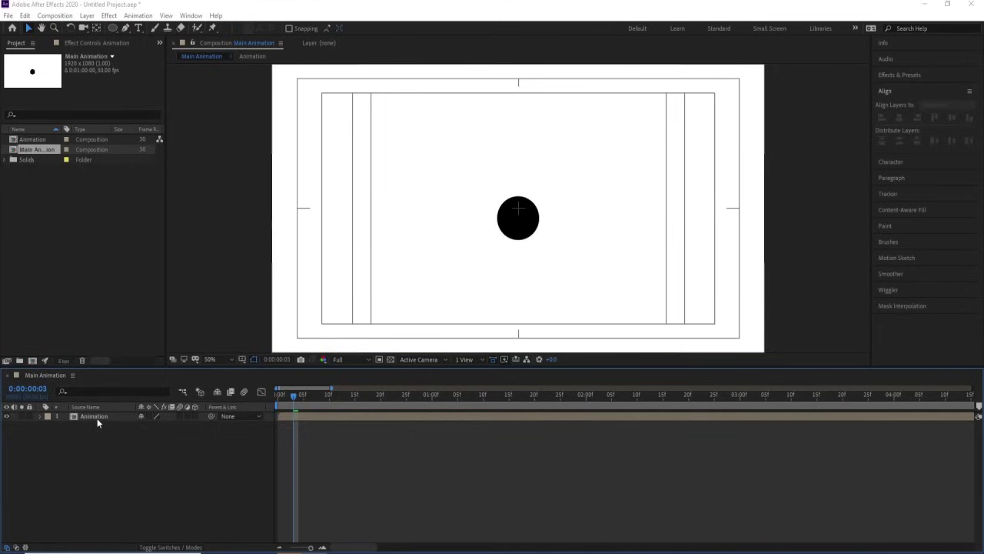
- Import Fiver.psd as Composition - Retain Layer Sizes with editable layer styles
{"action": "key", "text": "ctrl+i"}
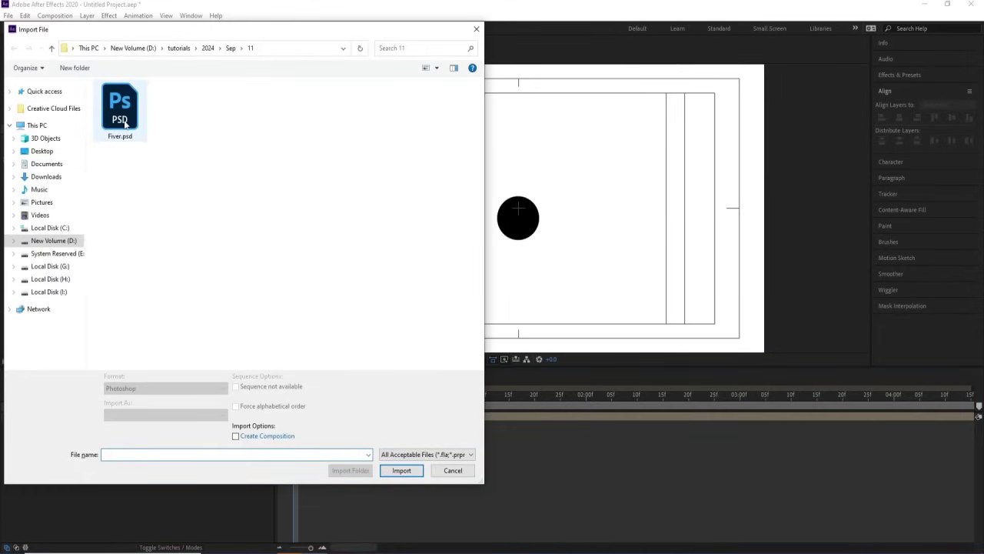
{"action": "left_click", "coordinate": [123, 123]}
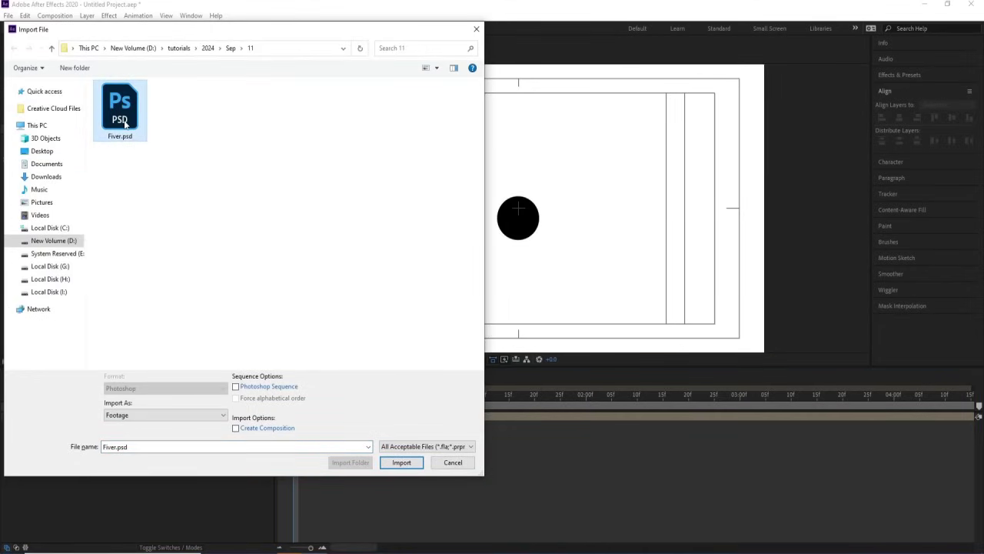
{"action": "left_click", "coordinate": [127, 414]}
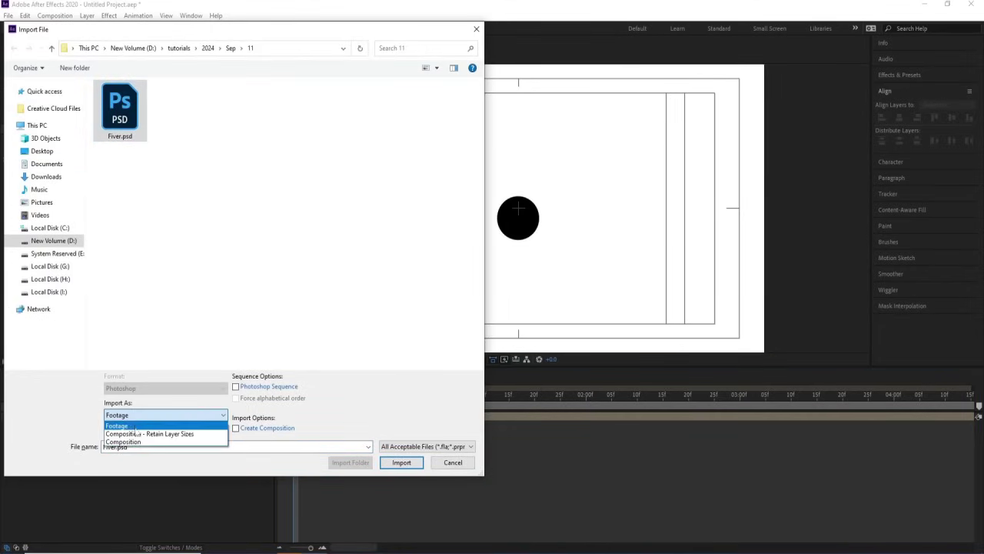
{"action": "left_click", "coordinate": [143, 435]}
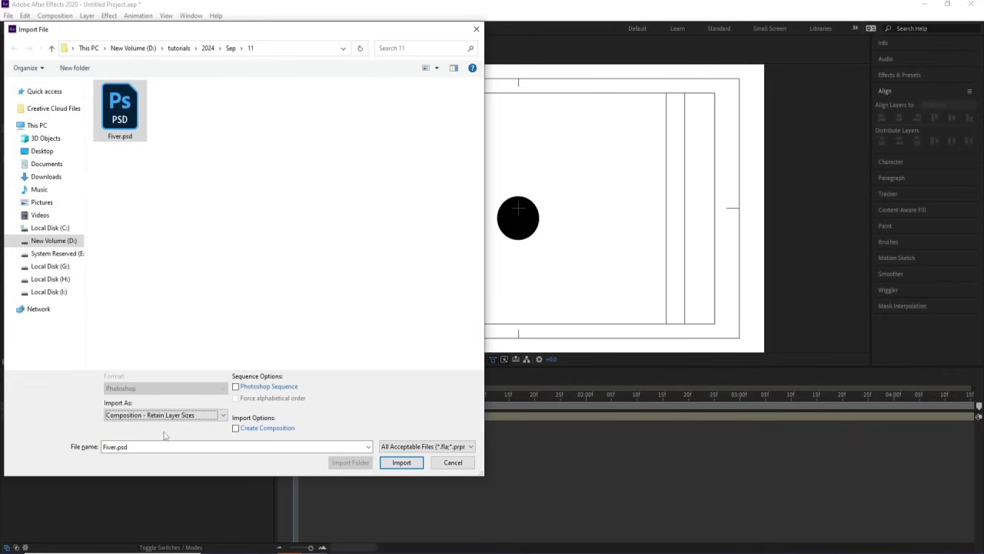
{"action": "left_click", "coordinate": [386, 466]}
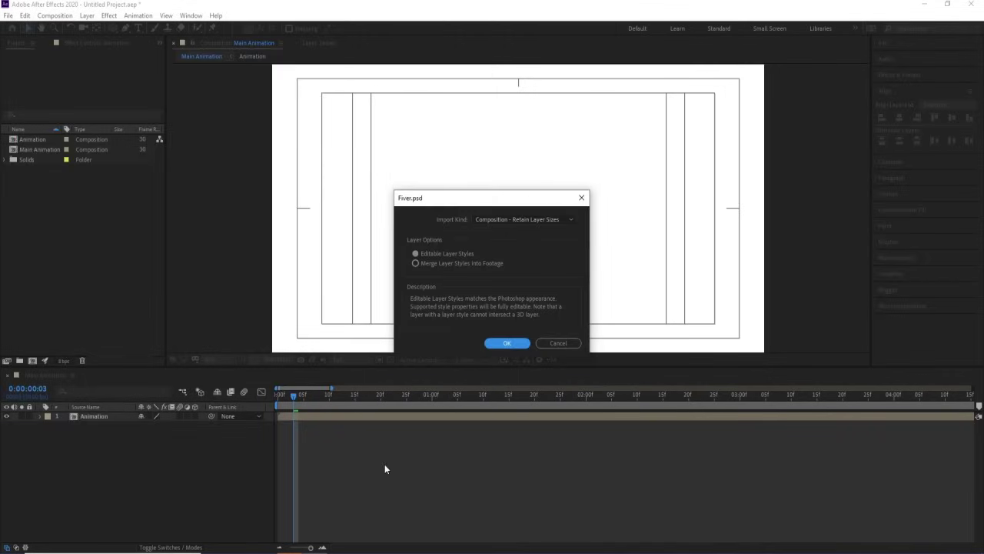
{"action": "left_click", "coordinate": [498, 346]}
- Add the Fiver composition above the Animation layer and scale it to 45%
{"action": "left_click_drag", "start_coordinate": [37, 155], "coordinate": [113, 427]}
{"action": "key", "text": "s"}
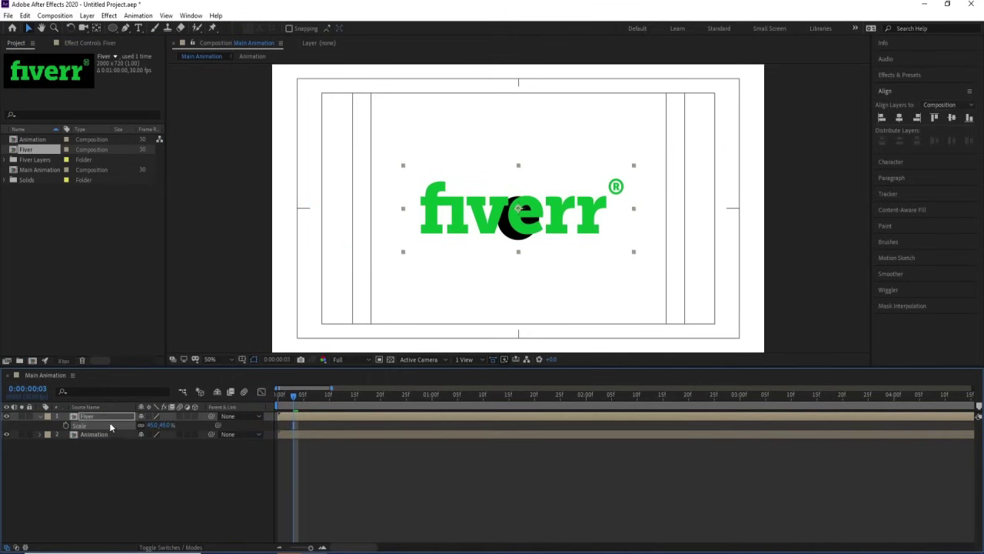
- Open the Fiver composition and keyframe Position and Opacity of all seven logo layers at 0:00:00:00
{"action": "double_click", "coordinate": [93, 418]}
{"action": "key", "text": "Home"}
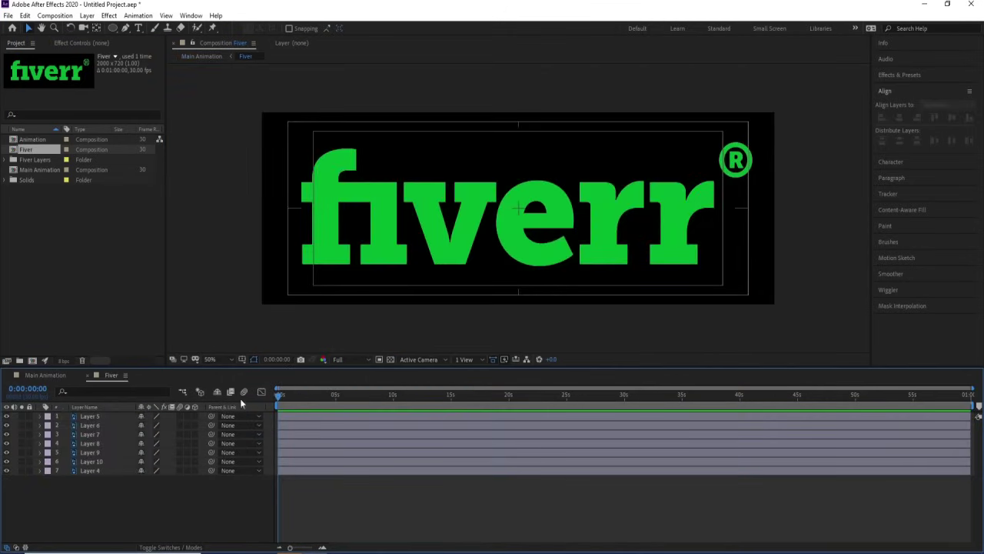
{"action": "left_click_drag", "start_coordinate": [119, 495], "coordinate": [80, 415]}
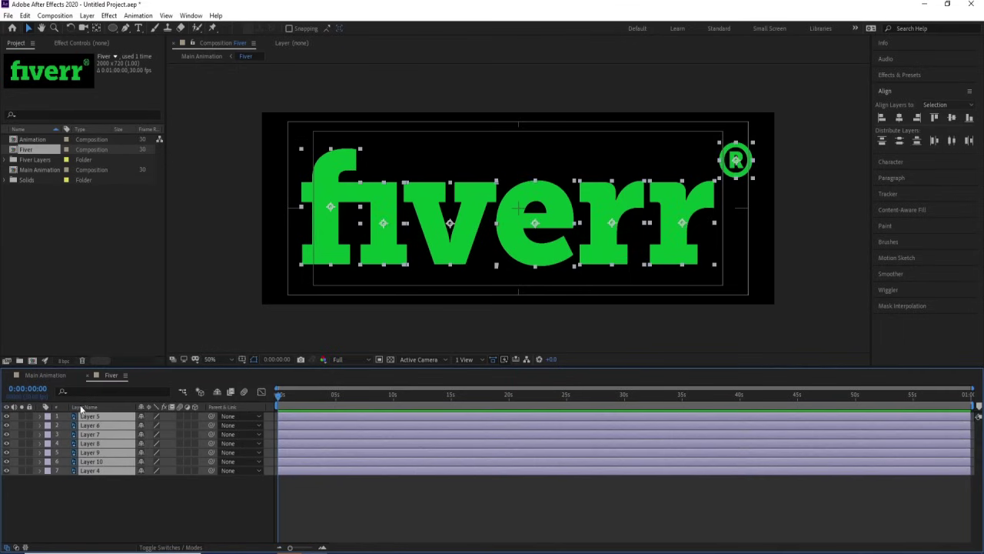
{"action": "key", "text": "p"}
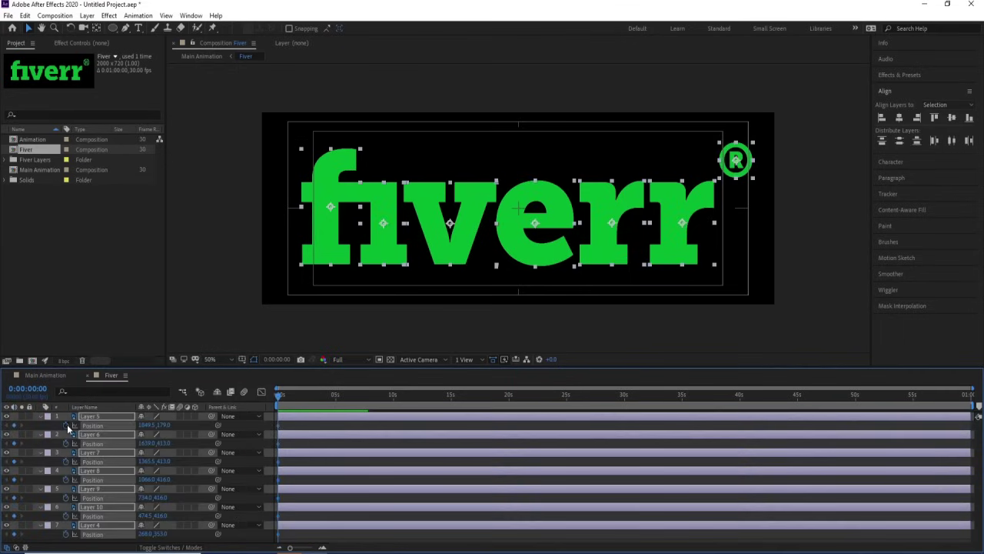
{"action": "key", "text": "r"}
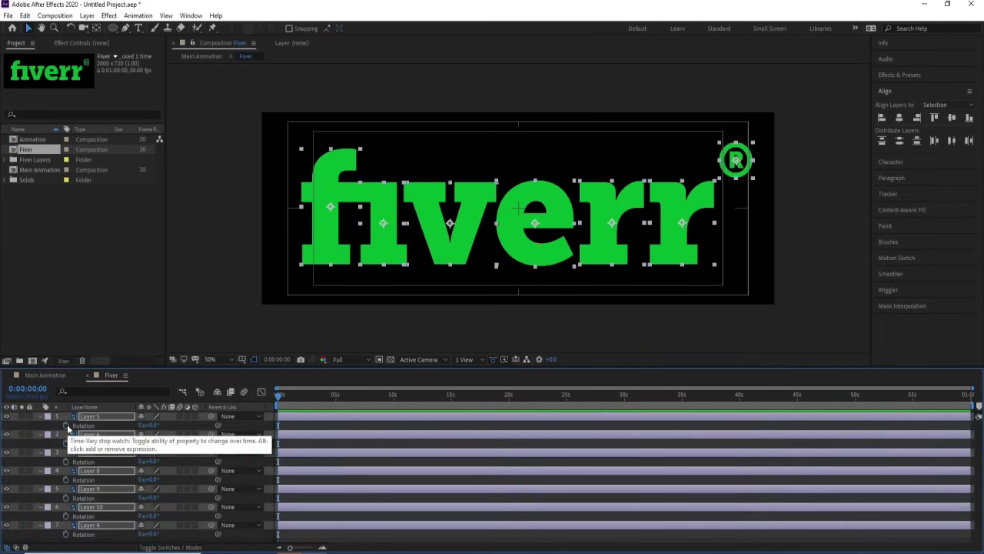
{"action": "key", "text": "alt+shift+t"}
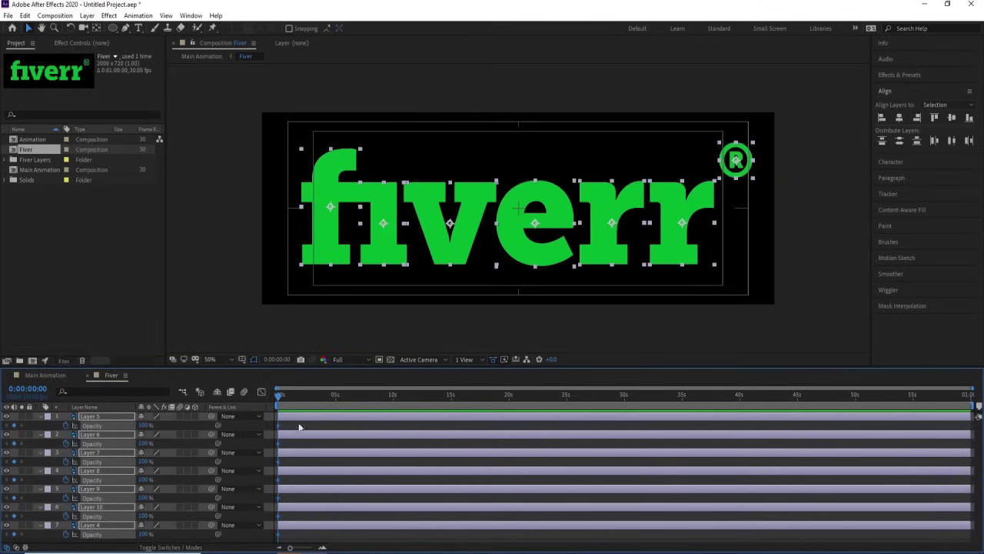
{"action": "key", "text": "shift+p"}
- Add Position and Opacity keyframes at 0:00:01:00 to all seven logo layers, keeping their current values
{"action": "key", "text": "equal"}
{"action": "key", "text": "equal"}
{"action": "key", "text": "equal"}
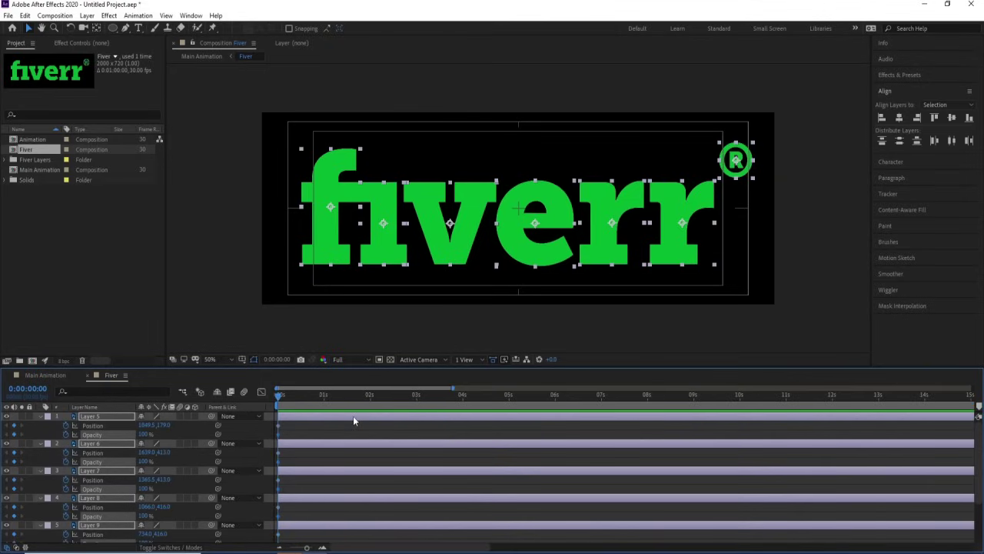
{"action": "left_click", "coordinate": [369, 394]}
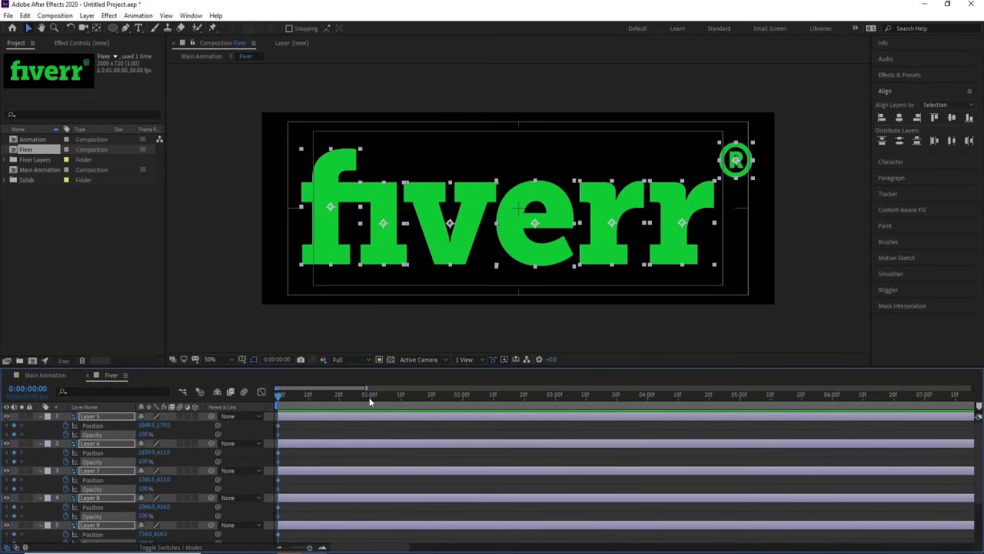
{"action": "left_click", "coordinate": [13, 425]}
{"action": "key", "text": "alt+shift+p"}
- At 0:00:00:00, shift all logo layers about 149 px to the right and set their Opacity to 0%
{"action": "key", "text": "Home"}
{"action": "left_click_drag", "start_coordinate": [141, 427], "coordinate": [216, 425]}
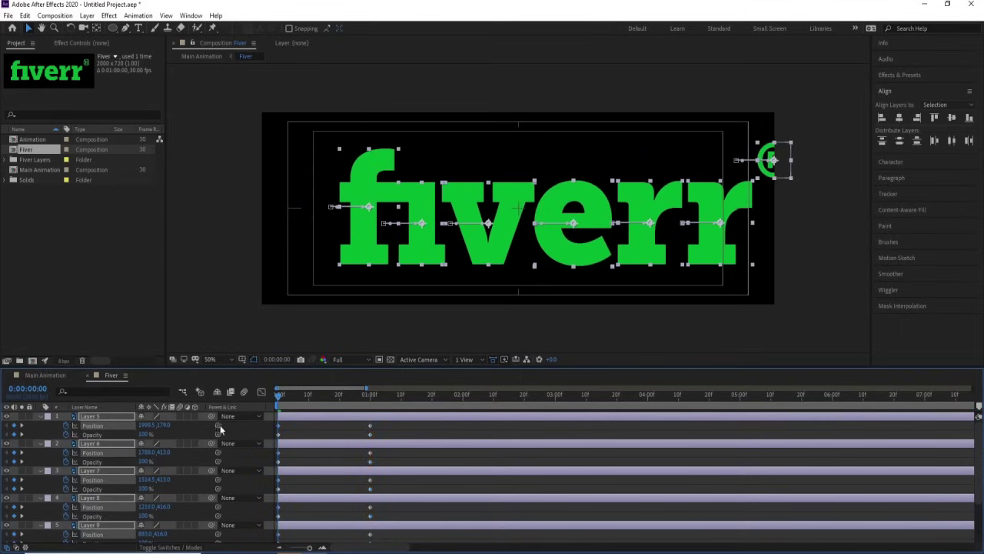
{"action": "left_click", "coordinate": [142, 435]}
{"action": "type", "text": "0"}
{"action": "key", "text": "Return"}
- Ease the logo layers' Position and Opacity keyframes, reshape their speed graphs for a fast start and long slow-down, and collapse the layers
{"action": "scroll", "coordinate": [429, 469], "scroll_direction": "down", "scroll_amount": 2}
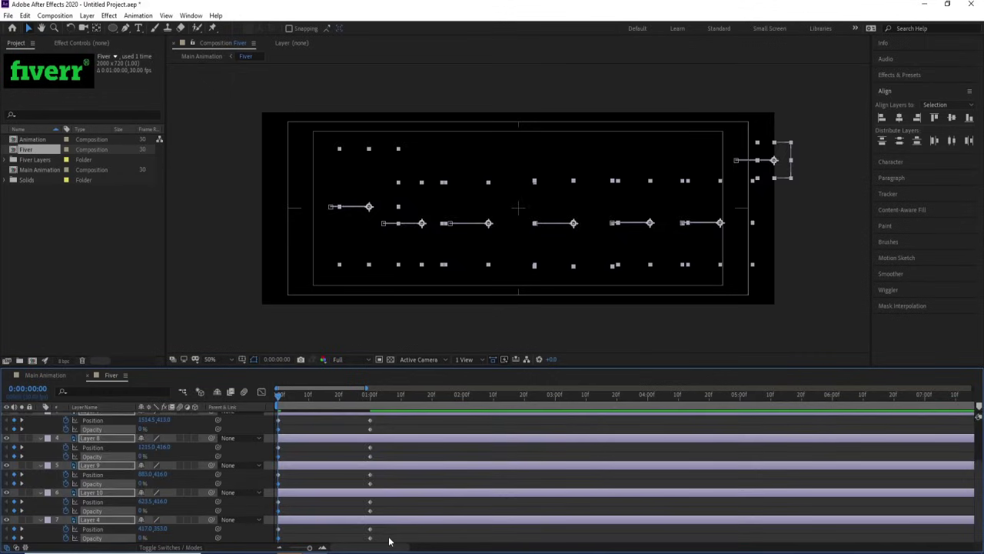
{"action": "scroll", "coordinate": [389, 541], "scroll_direction": "up", "scroll_amount": 2}
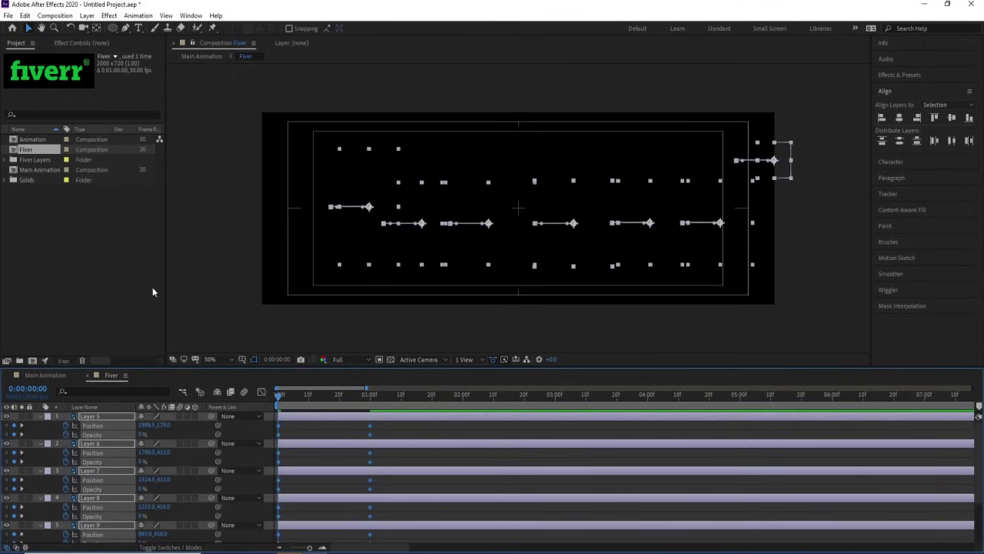
{"action": "left_click", "coordinate": [262, 392]}
{"action": "left_click_drag", "start_coordinate": [416, 483], "coordinate": [281, 515]}
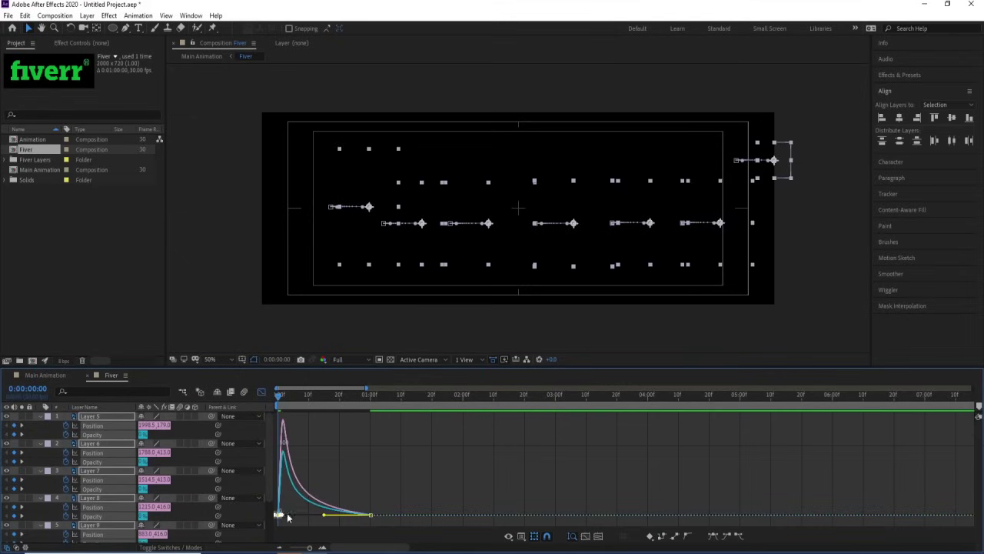
{"action": "left_click", "coordinate": [261, 391]}
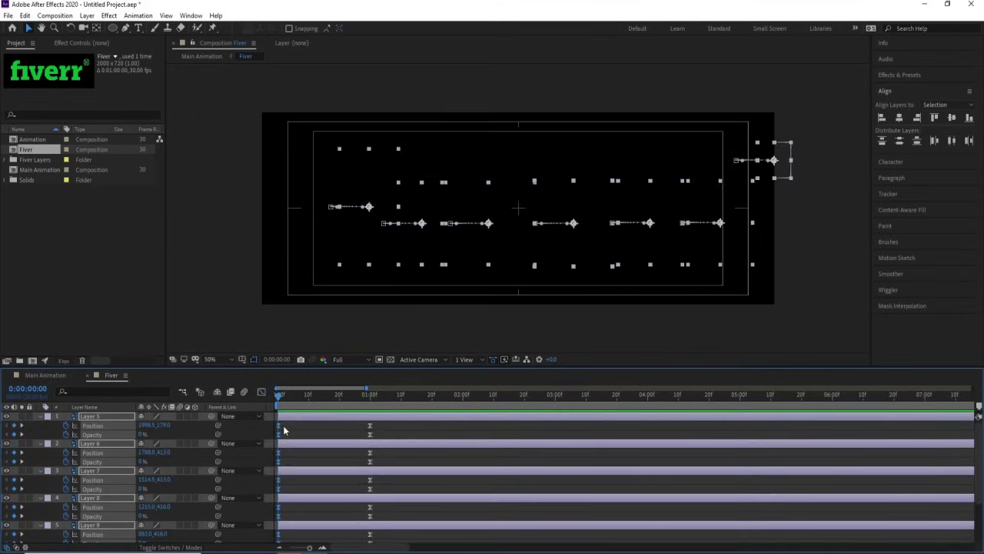
{"action": "left_click", "coordinate": [287, 427]}
{"action": "key", "text": "u"}
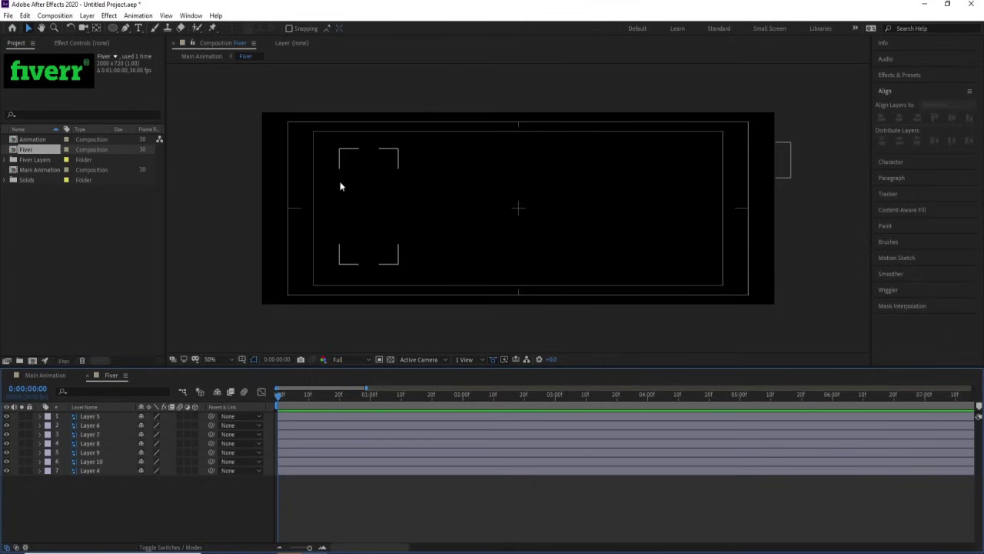
- Stagger the logo letters' start times at 5-frame intervals, from Layer 10 at 0:00:00:05 through Layer 5 at 0:00:01:00
{"action": "left_click", "coordinate": [375, 169]}
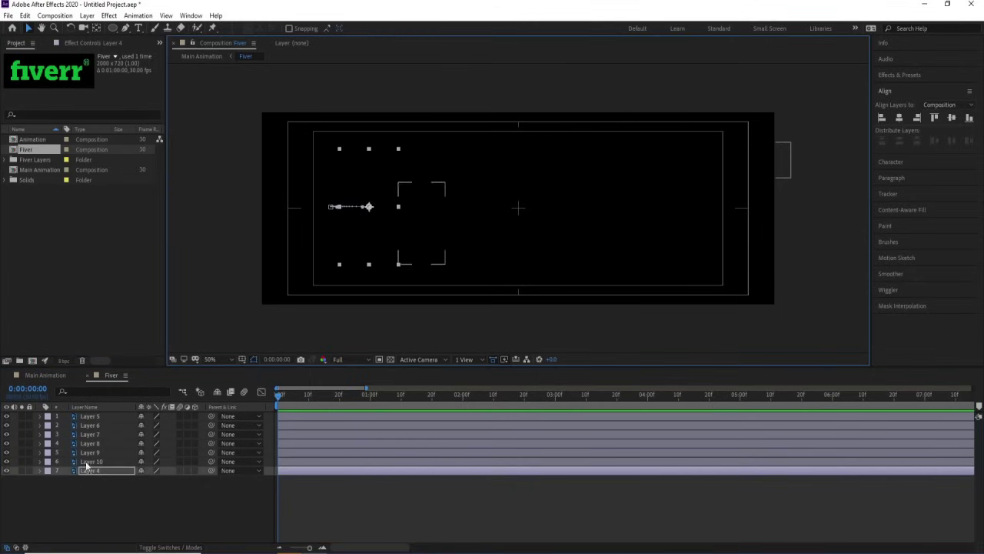
{"action": "scroll", "coordinate": [329, 403], "scroll_direction": "up", "scroll_amount": 3}
{"action": "left_click", "coordinate": [338, 395]}
{"action": "left_click", "coordinate": [339, 460]}
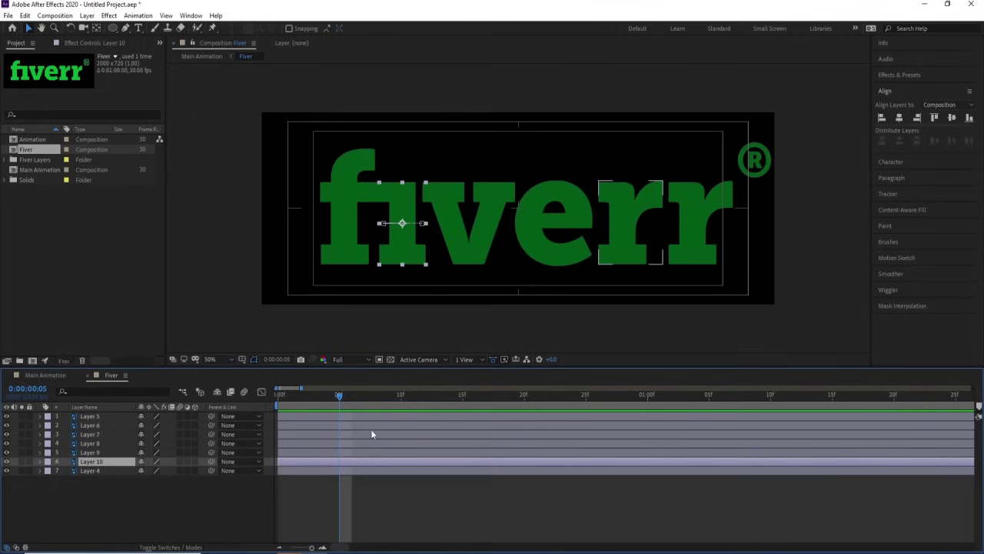
{"action": "key", "text": "alt+bracketleft"}
{"action": "left_click", "coordinate": [400, 395]}
{"action": "left_click", "coordinate": [408, 452]}
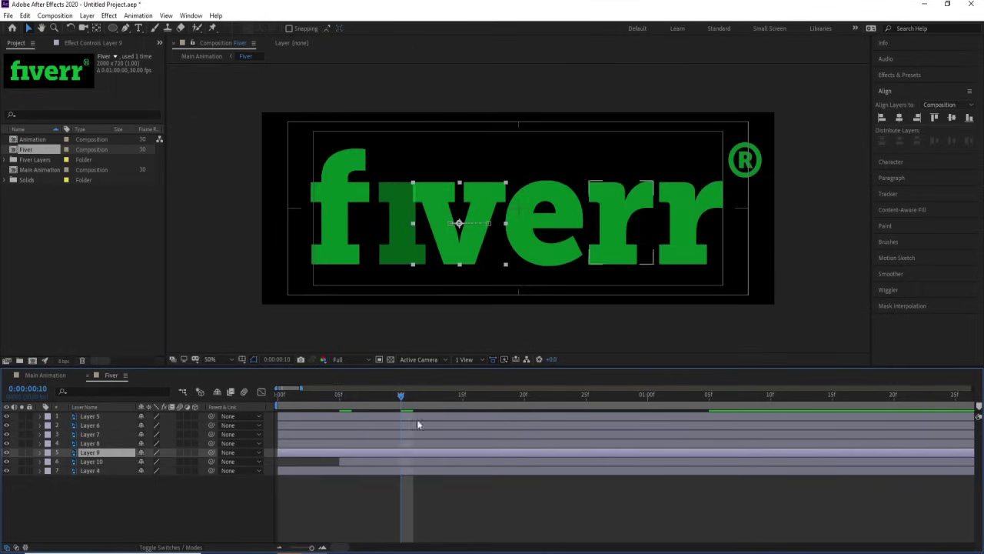
{"action": "key", "text": "alt+bracketleft"}
{"action": "left_click", "coordinate": [462, 394]}
{"action": "left_click", "coordinate": [468, 444]}
{"action": "key", "text": "alt+bracketleft"}
{"action": "left_click", "coordinate": [524, 394]}
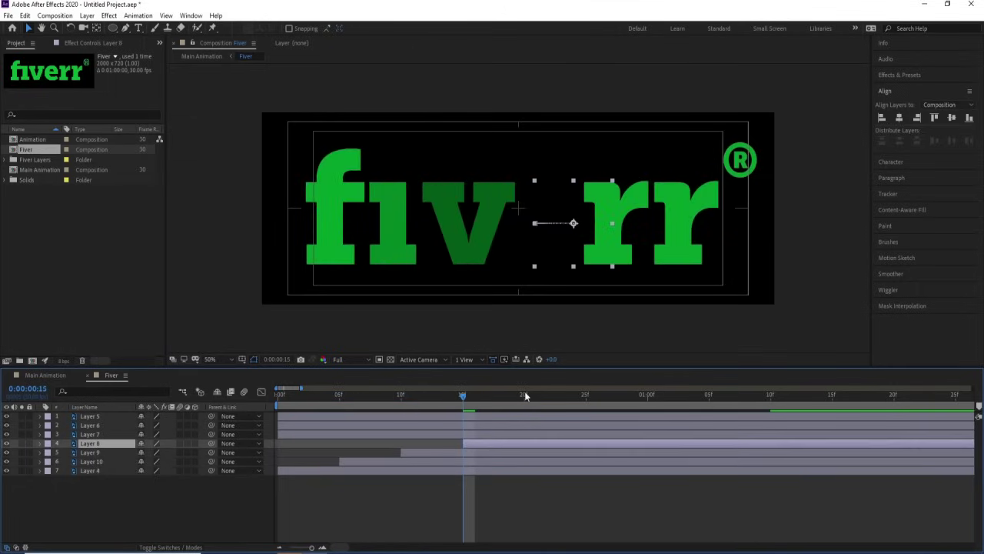
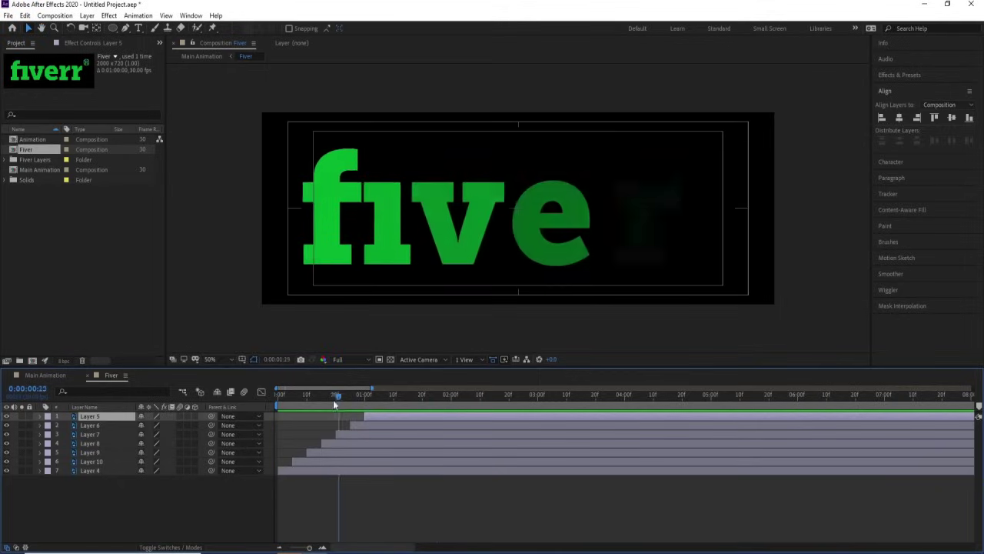
- In the Main Animation composition, trim the Fiver layer to start at 0:00:02:01 and preview it over the circle transition
{"action": "left_click", "coordinate": [47, 374]}
{"action": "key", "text": "space"}
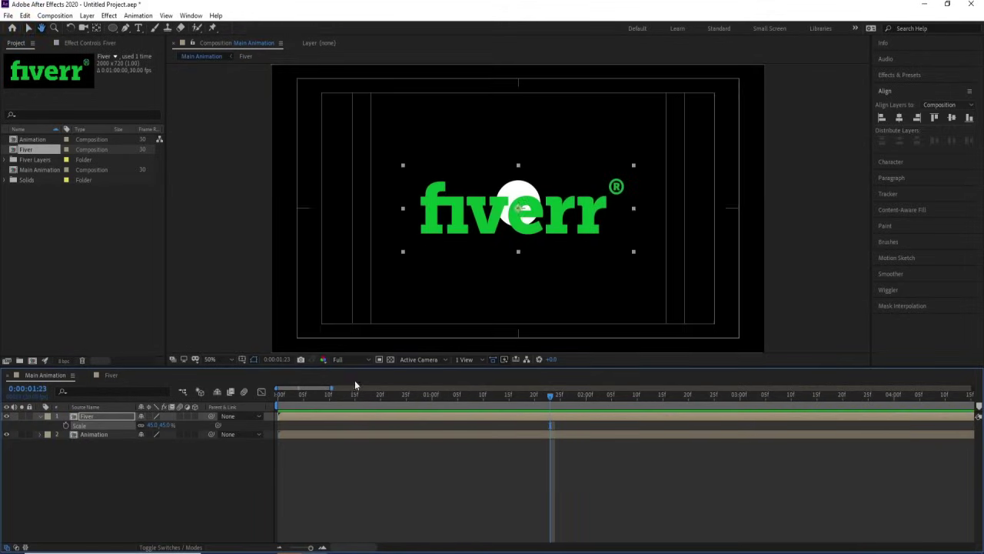
{"action": "key", "text": "alt+bracketleft"}
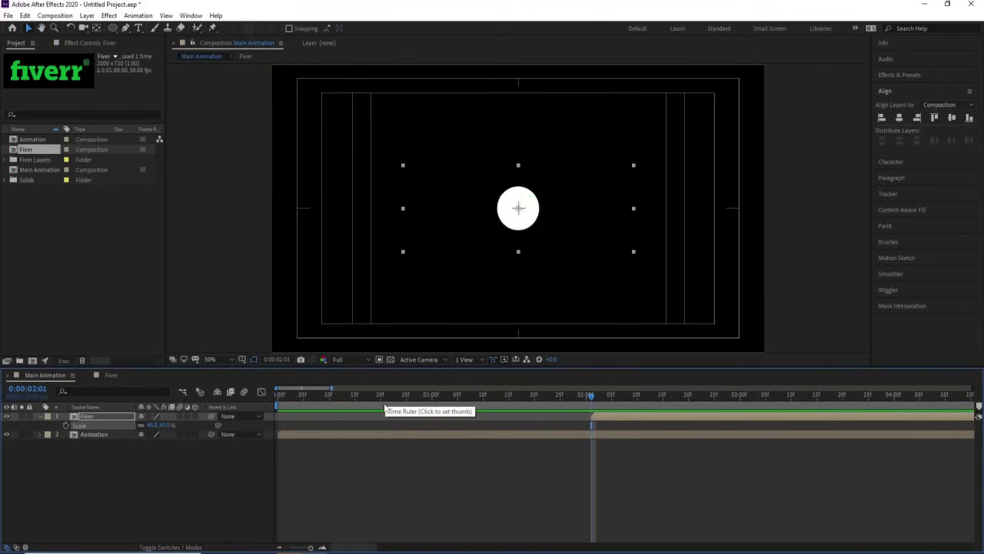
{"action": "key", "text": "space"}
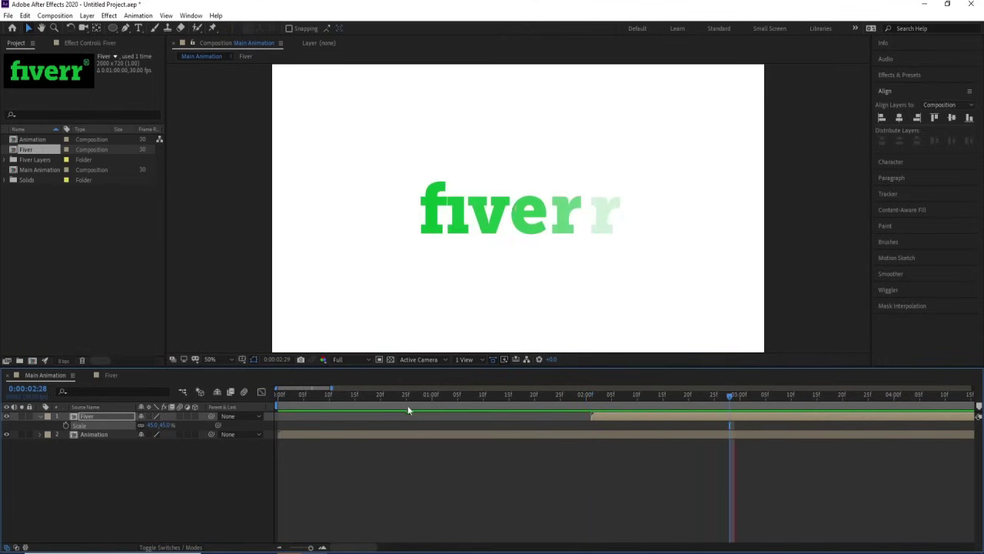
{"action": "key", "text": "space"}
{"action": "key", "text": "space"}
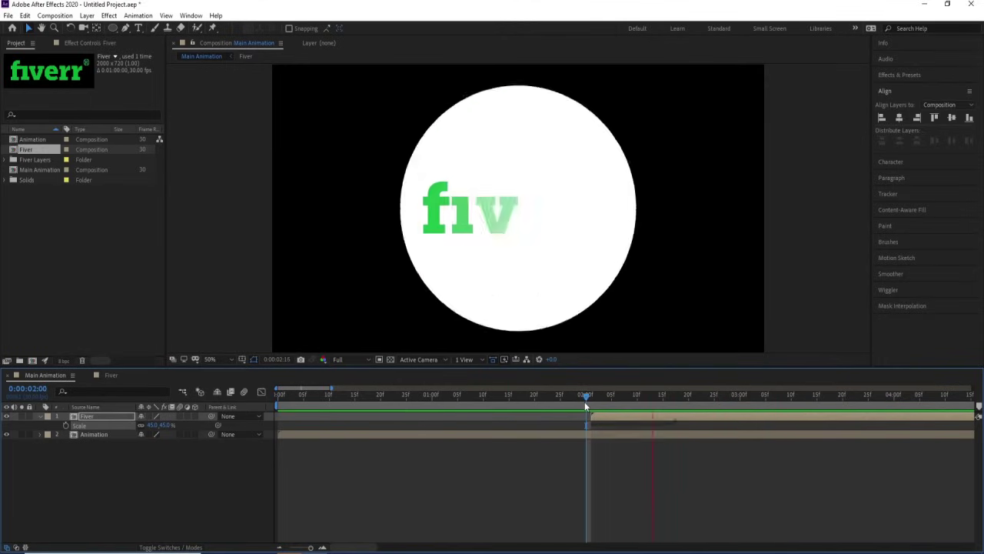
{"action": "key", "text": "space"}
{"action": "key", "text": "space"}
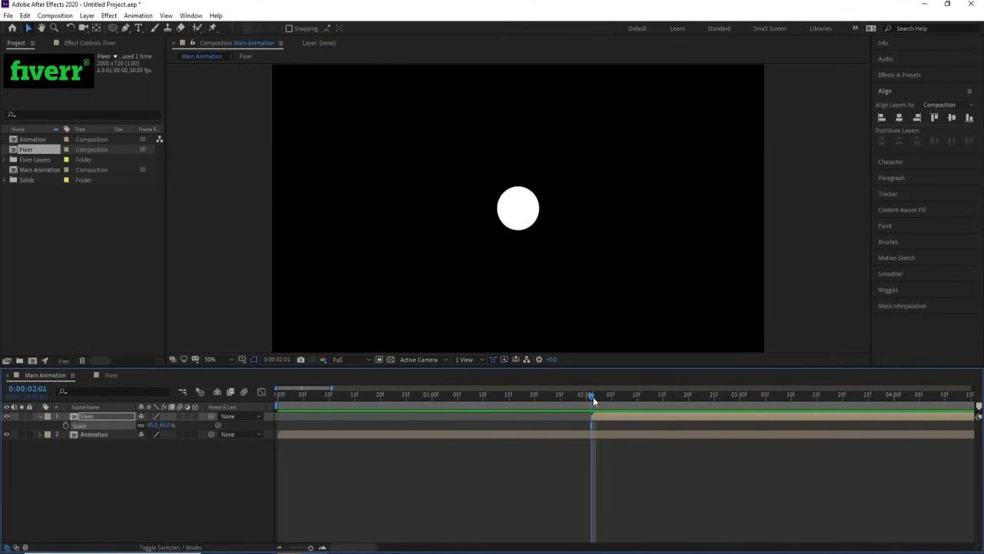
- Move the Fiver layer's start to 0:00:02:13 and preview how the logo letters appear over the expanding circle
{"action": "left_click_drag", "start_coordinate": [592, 397], "coordinate": [650, 404]}
{"action": "key", "text": "["}
{"action": "key", "text": "space"}
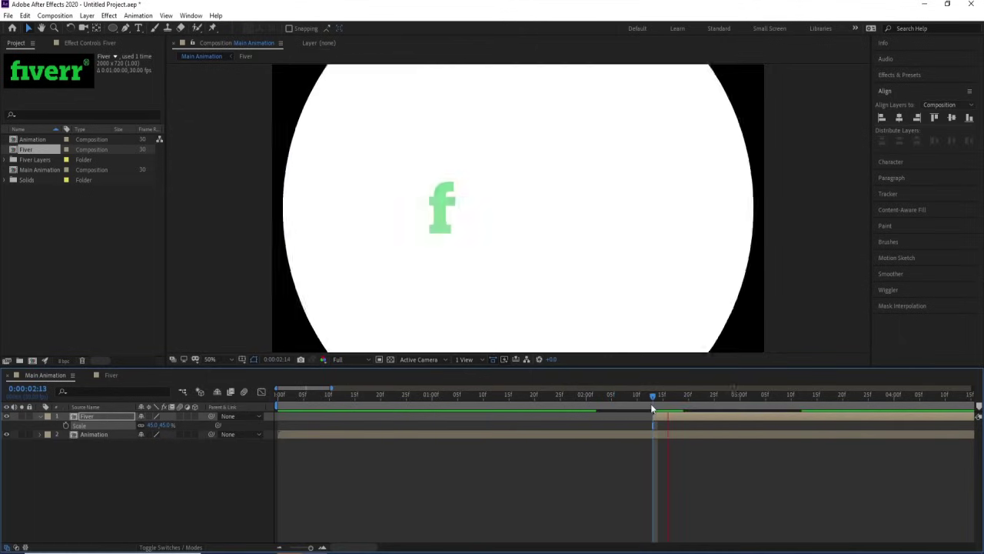
{"action": "key", "text": "space"}
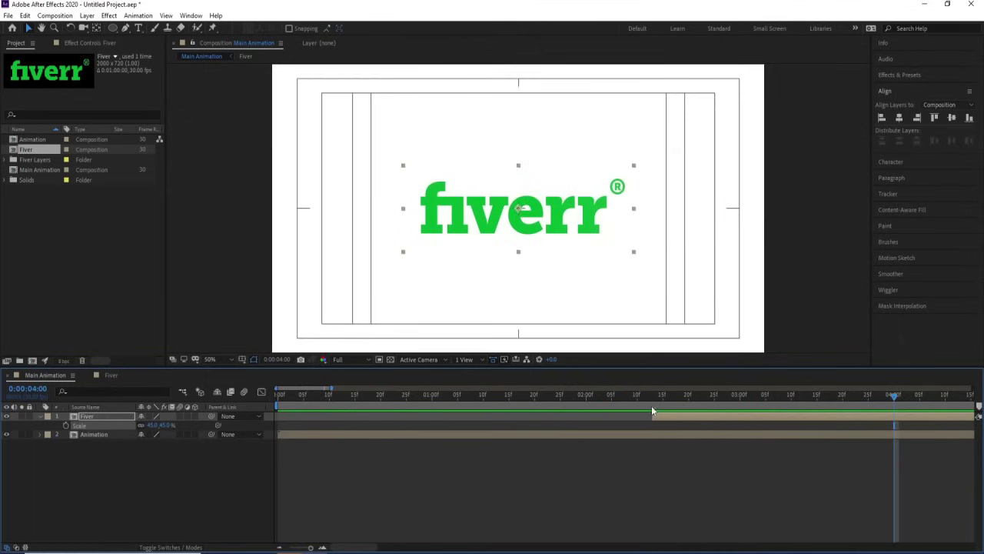
{"action": "left_click_drag", "start_coordinate": [657, 394], "coordinate": [644, 397]}
{"action": "key", "text": "space"}
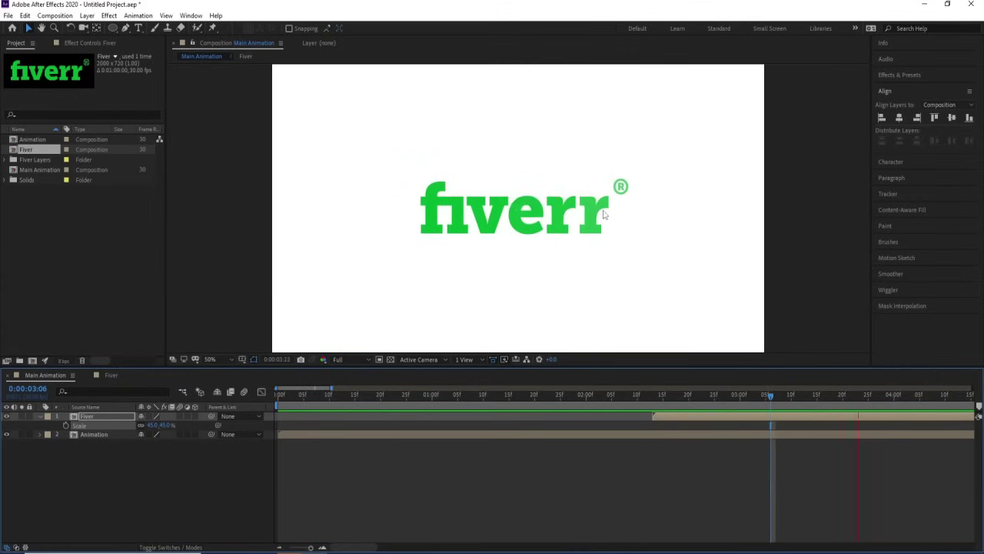
{"action": "key", "text": "space"}
- In the Fiver composition, move the start of Layer 10 to 0:00:00:02 and Layer 9 to 0:00:00:04
{"action": "left_click", "coordinate": [111, 374]}
{"action": "left_click_drag", "start_coordinate": [761, 394], "coordinate": [253, 398]}
{"action": "key", "text": "="}
{"action": "left_click", "coordinate": [368, 504]}
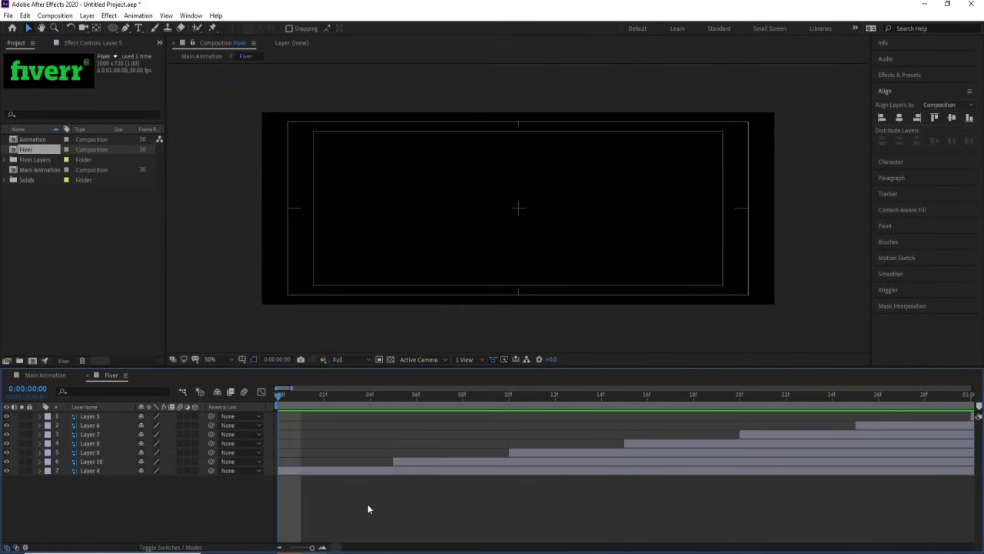
{"action": "key", "text": "Page_Down"}
{"action": "key", "text": "Page_Down"}
{"action": "left_click", "coordinate": [404, 461]}
{"action": "key", "text": "bracketleft"}
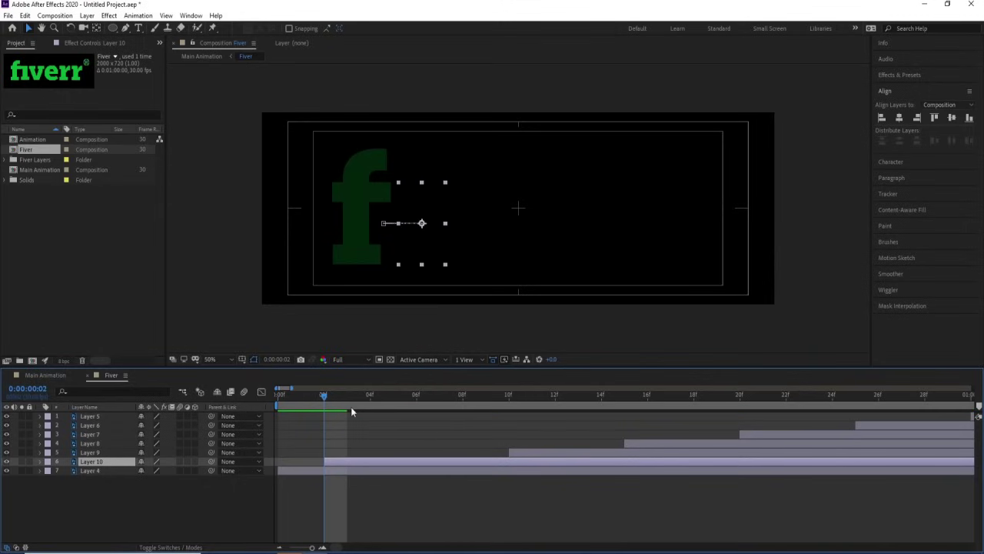
{"action": "left_click", "coordinate": [369, 400]}
{"action": "left_click", "coordinate": [527, 452]}
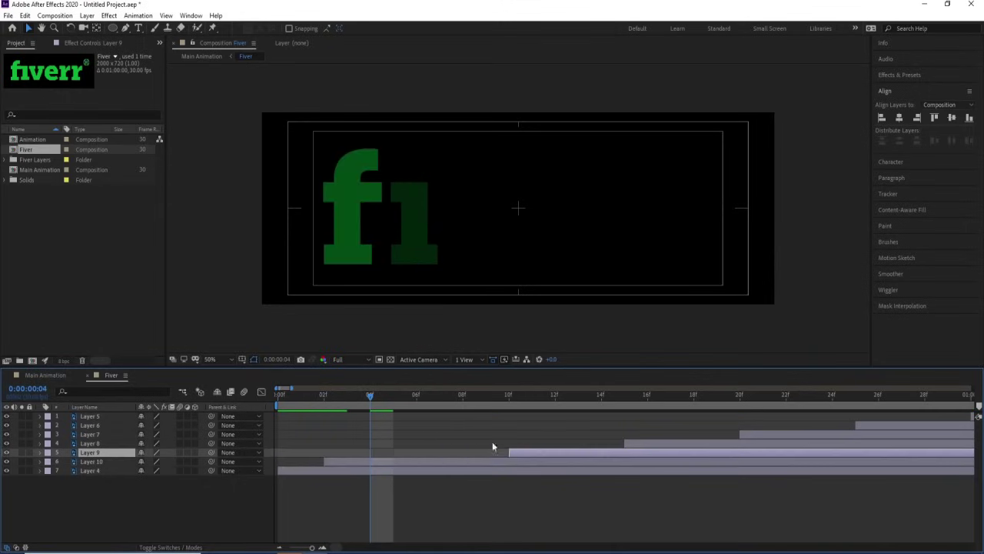
{"action": "key", "text": "bracketleft"}
- Move the start of Layer 8 to 0:00:00:06 and Layer 7 to 0:00:00:08
{"action": "key", "text": "Page_Down"}
{"action": "key", "text": "Page_Down"}
{"action": "left_click", "coordinate": [649, 444]}
{"action": "key", "text": "bracketleft"}
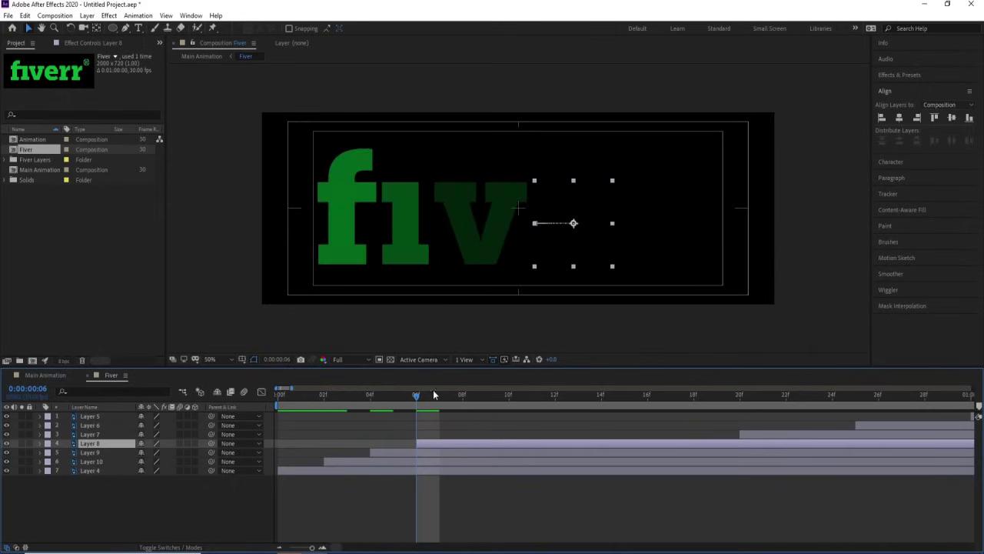
{"action": "left_click", "coordinate": [462, 395]}
{"action": "left_click", "coordinate": [751, 438]}
{"action": "key", "text": "bracketleft"}
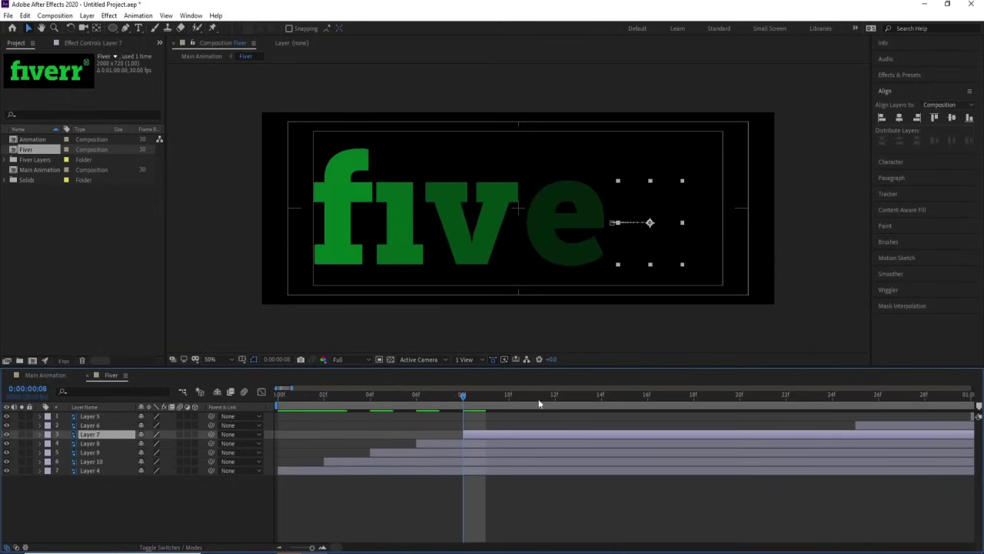
- Move the start of Layer 6 to 0:00:00:10 and Layer 5 to 0:00:00:12
{"action": "left_click", "coordinate": [508, 396]}
{"action": "left_click", "coordinate": [876, 426]}
{"action": "key", "text": "bracketleft"}
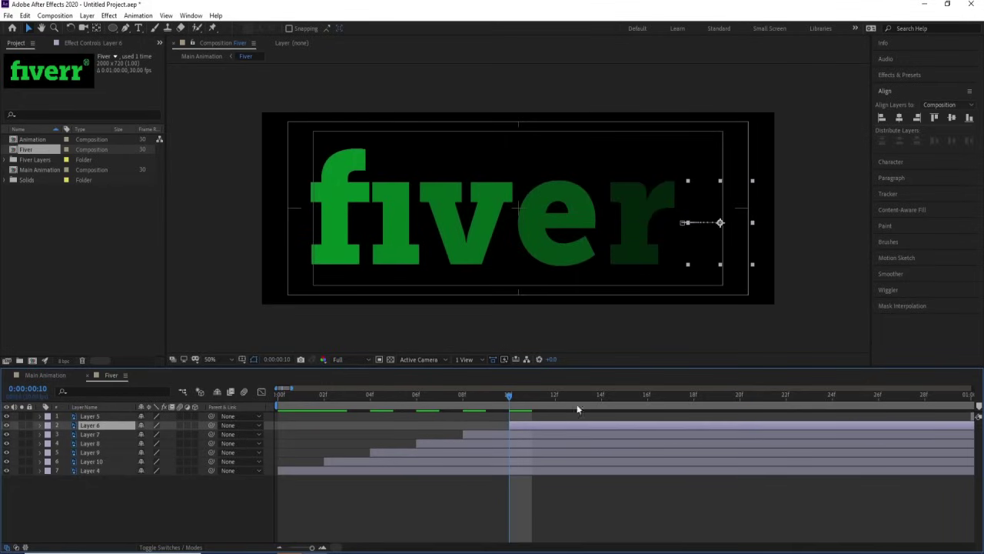
{"action": "left_click", "coordinate": [555, 394]}
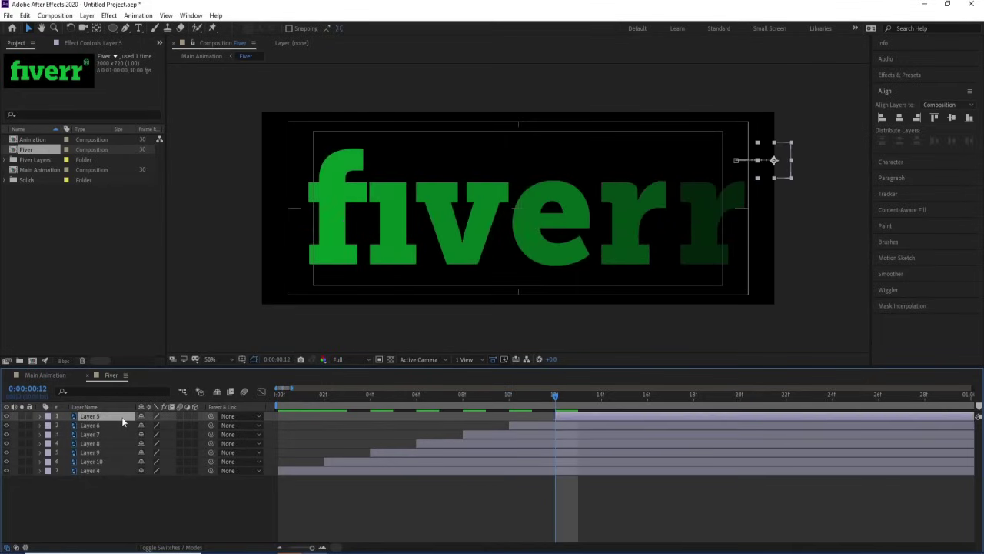
- In the Main Animation composition, move the Fiver layer's start to 0:00:02:12 and preview the tighter letter stagger
{"action": "left_click", "coordinate": [45, 374]}
{"action": "mouse_move", "coordinate": [653, 395]}
{"action": "left_mouse_down"}
{"action": "mouse_move", "coordinate": [641, 391]}
{"action": "mouse_move", "coordinate": [648, 396]}
{"action": "left_mouse_up"}
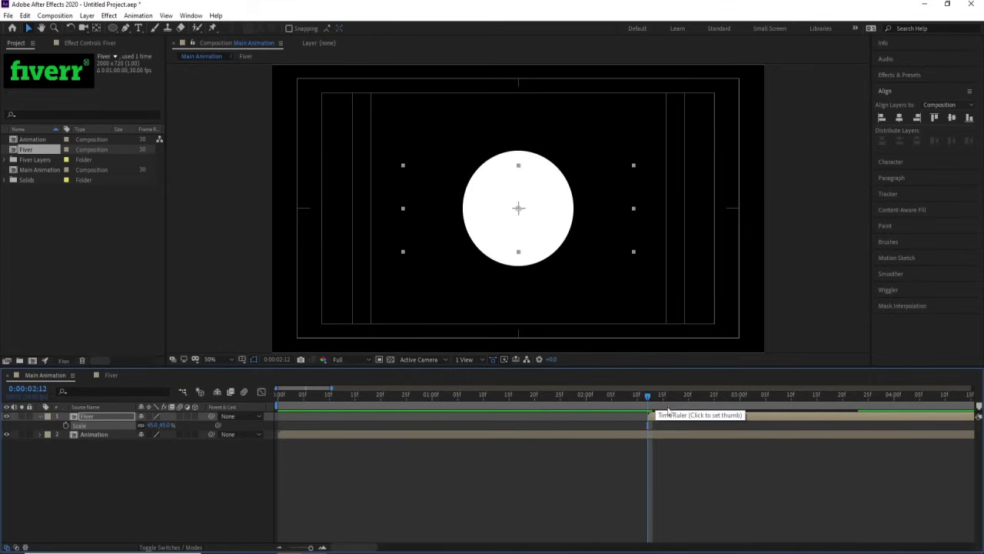
{"action": "key", "text": "space"}
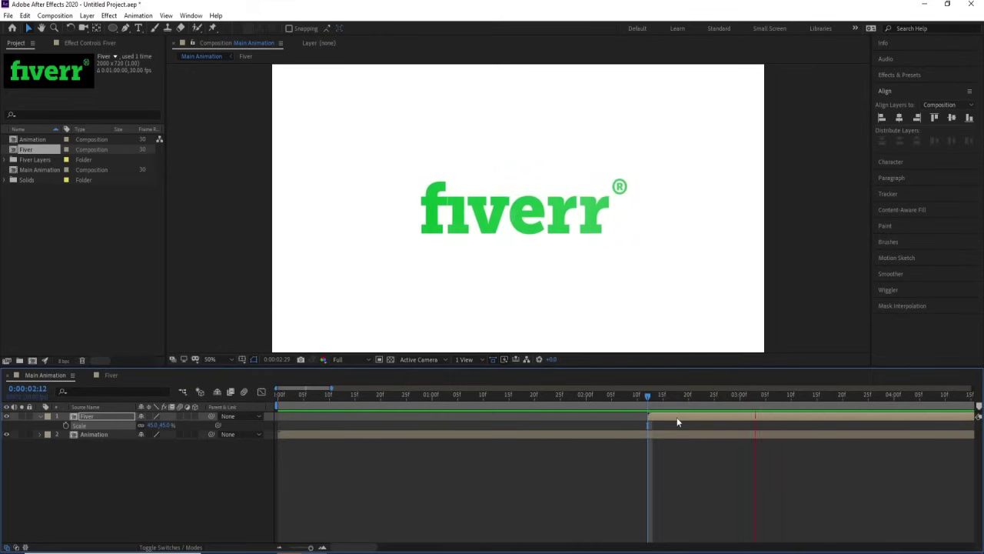
- Find the Tint effect and apply it to the Animation layer
{"action": "left_click_drag", "start_coordinate": [644, 405], "coordinate": [607, 402]}
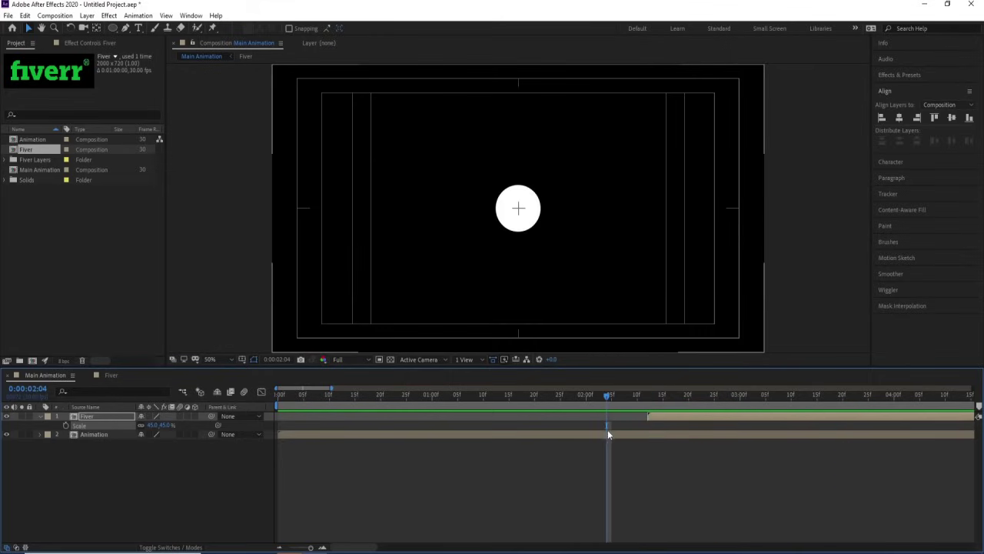
{"action": "left_click", "coordinate": [603, 434]}
{"action": "left_click", "coordinate": [906, 74]}
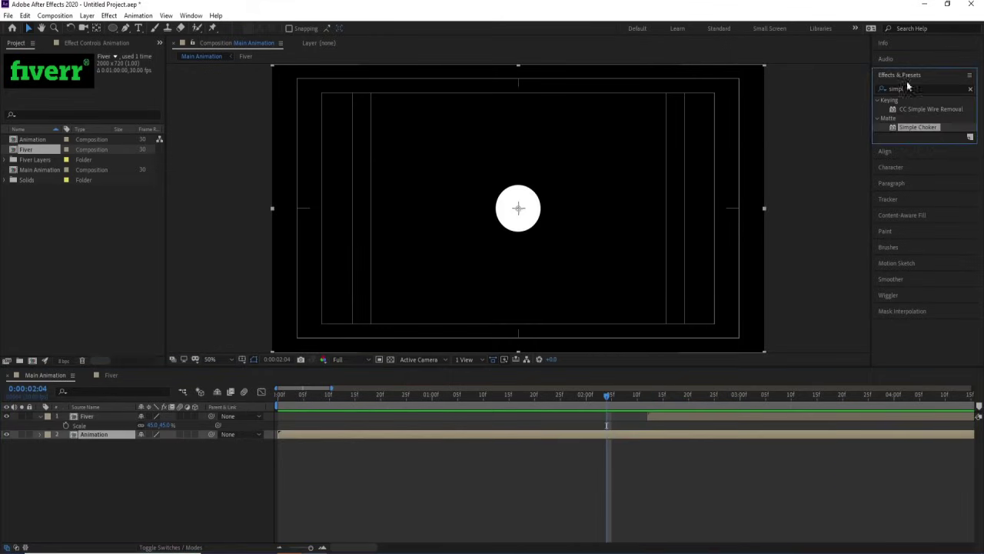
{"action": "left_click", "coordinate": [907, 88]}
{"action": "type", "text": "tint"}
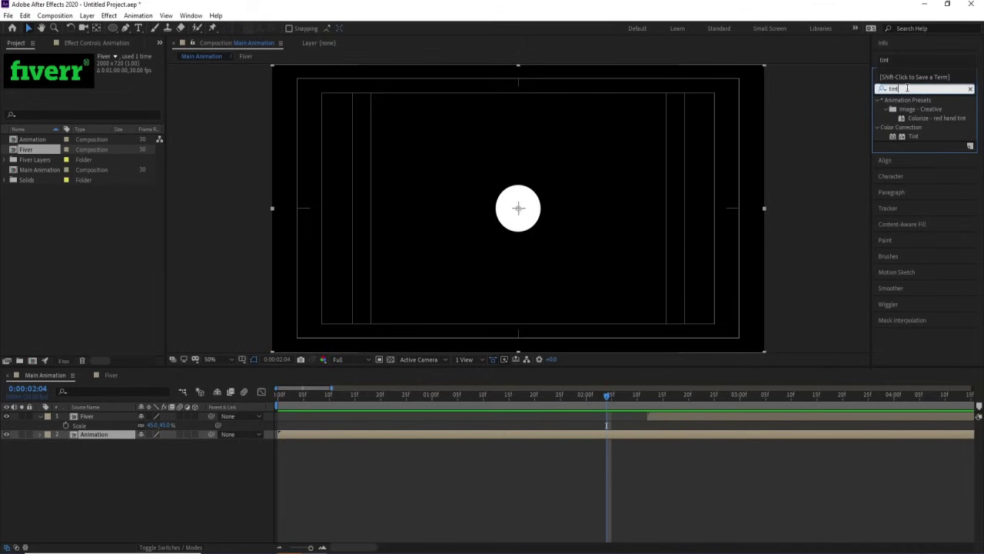
{"action": "double_click", "coordinate": [912, 136]}
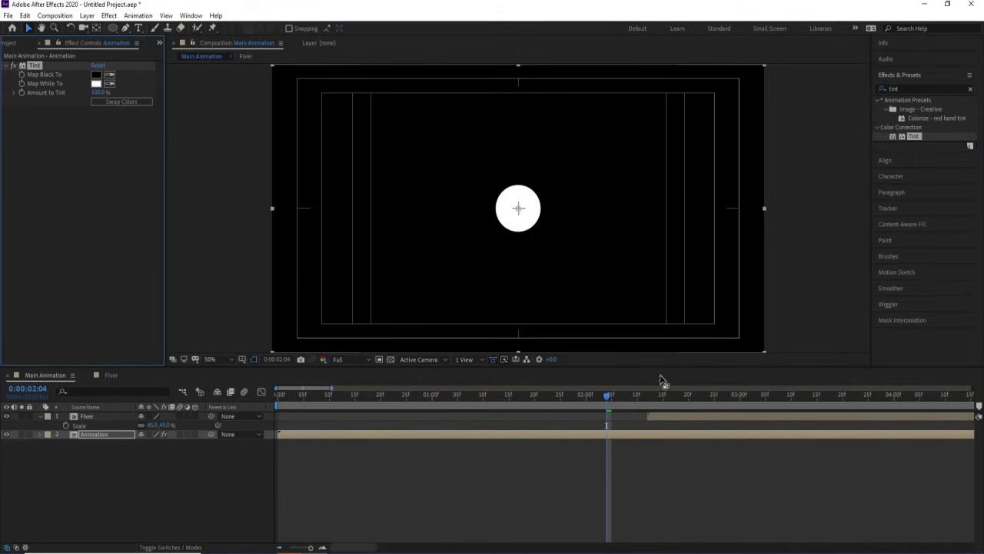
- Map the Tint effect's black to the green sampled from the logo and preview the animation from the beginning
{"action": "key", "text": "space"}
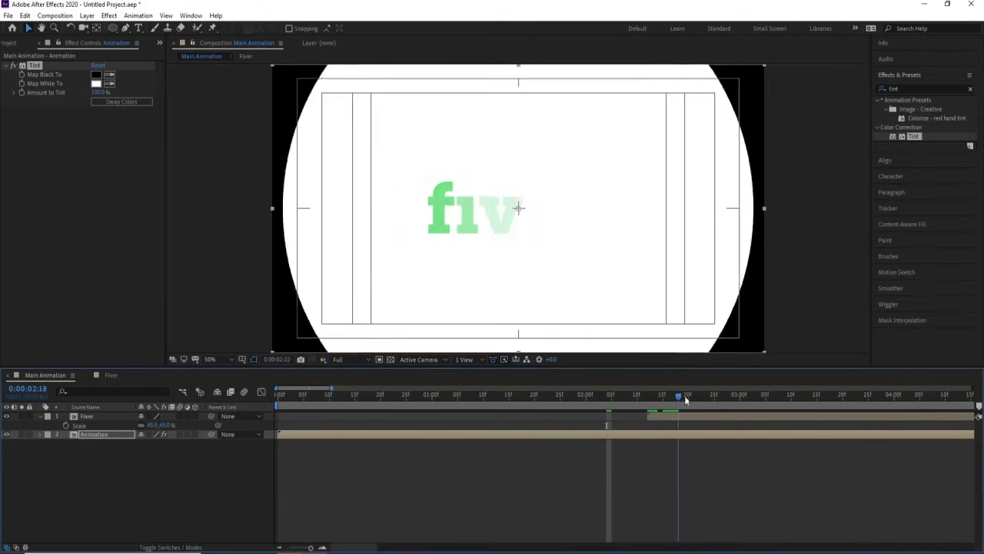
{"action": "left_click", "coordinate": [111, 76]}
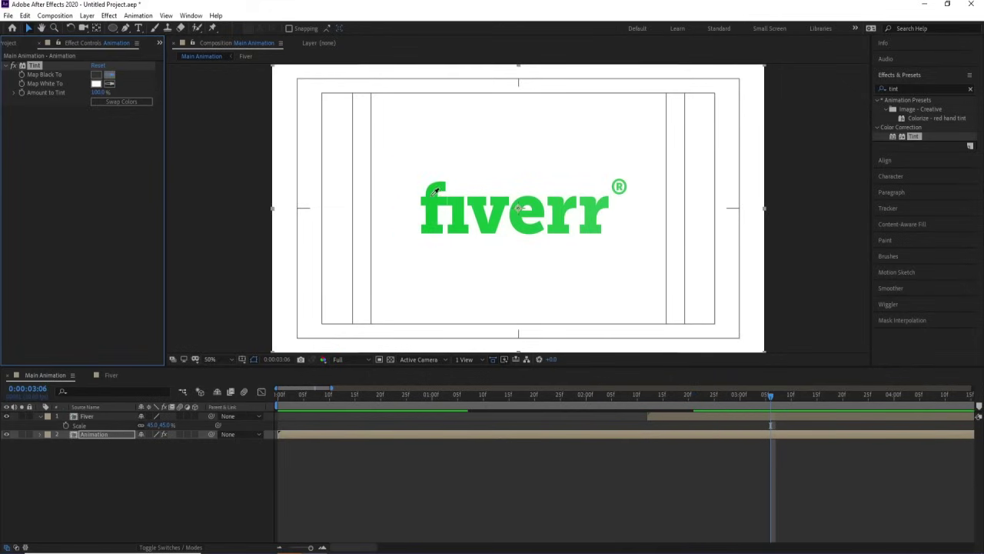
{"action": "key", "text": "Home"}
{"action": "key", "text": "space"}
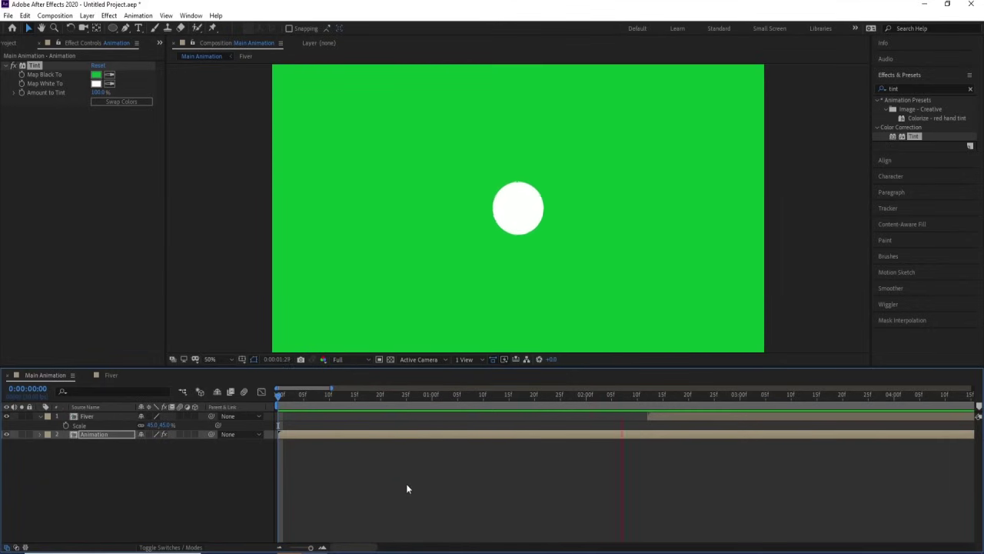
{"action": "key", "text": "space"}
- Set a Scale keyframe of 45% on the Fiver layer at 0:00:02:12
{"action": "key", "text": "minus"}
{"action": "key", "text": "minus"}
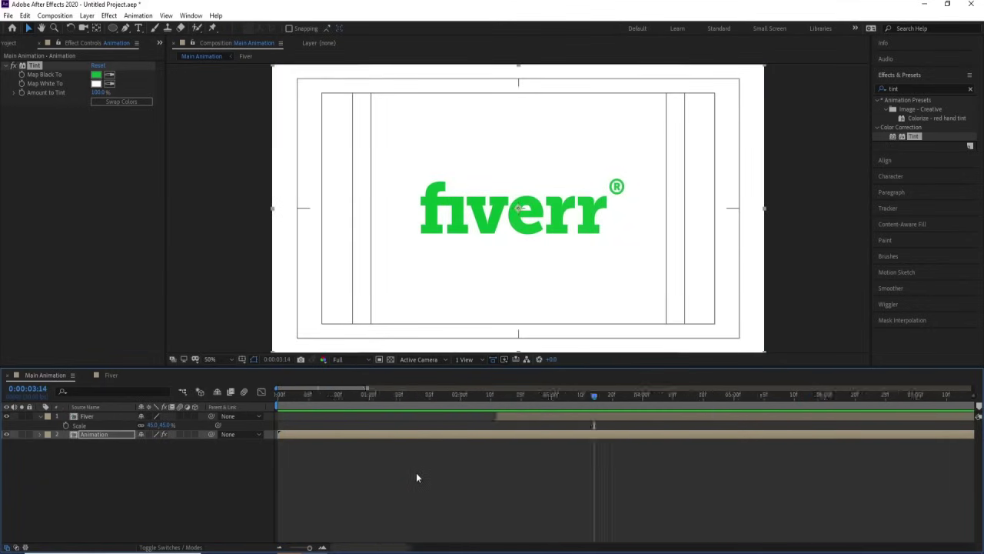
{"action": "left_click", "coordinate": [429, 397]}
{"action": "left_click_drag", "start_coordinate": [430, 397], "coordinate": [418, 393]}
{"action": "left_click", "coordinate": [100, 416]}
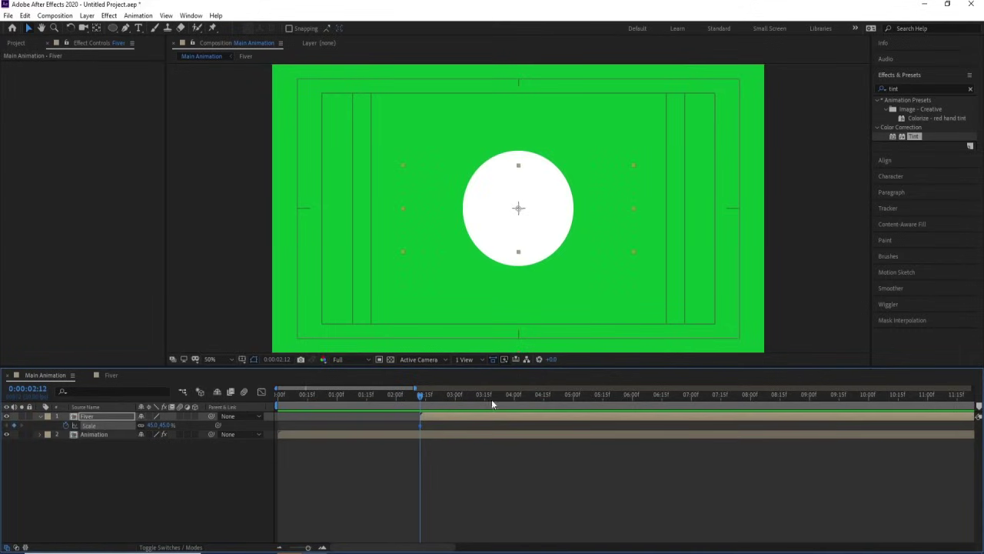
- Set the Fiver layer's Scale to 35% at 0:00:04:29, move that keyframe to about 0:00:08:00, and return to the composition's start
{"action": "left_click_drag", "start_coordinate": [495, 398], "coordinate": [571, 400]}
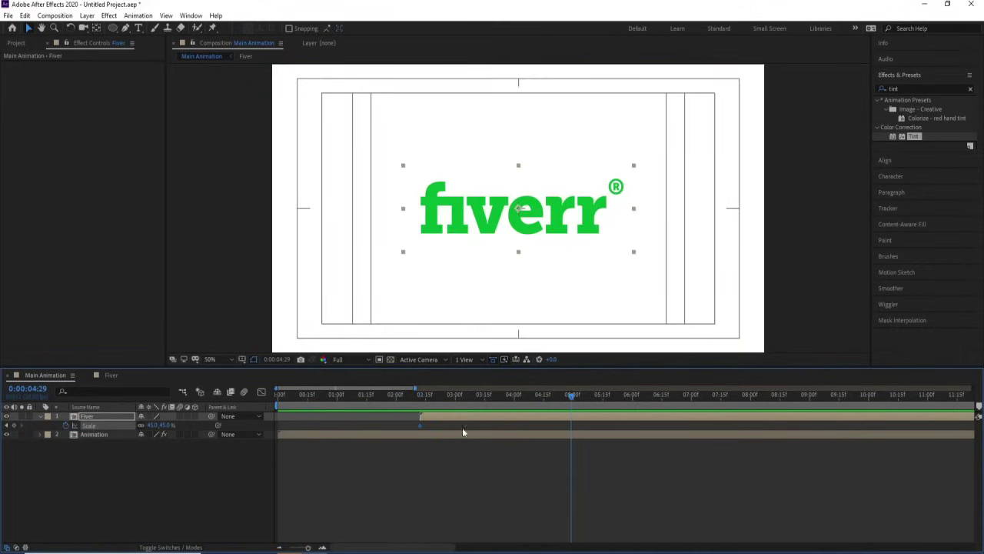
{"action": "key", "text": "Return"}
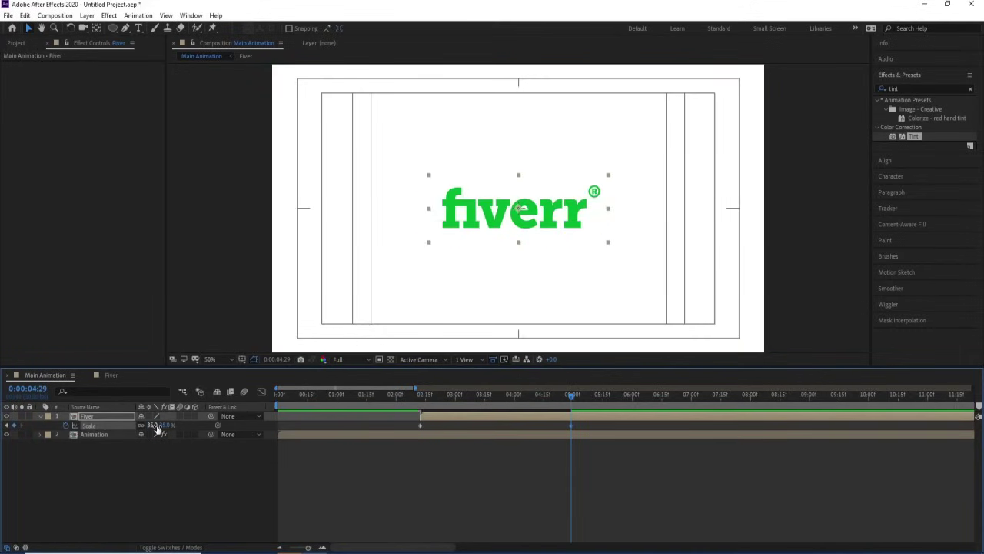
{"action": "left_click_drag", "start_coordinate": [624, 428], "coordinate": [737, 423]}
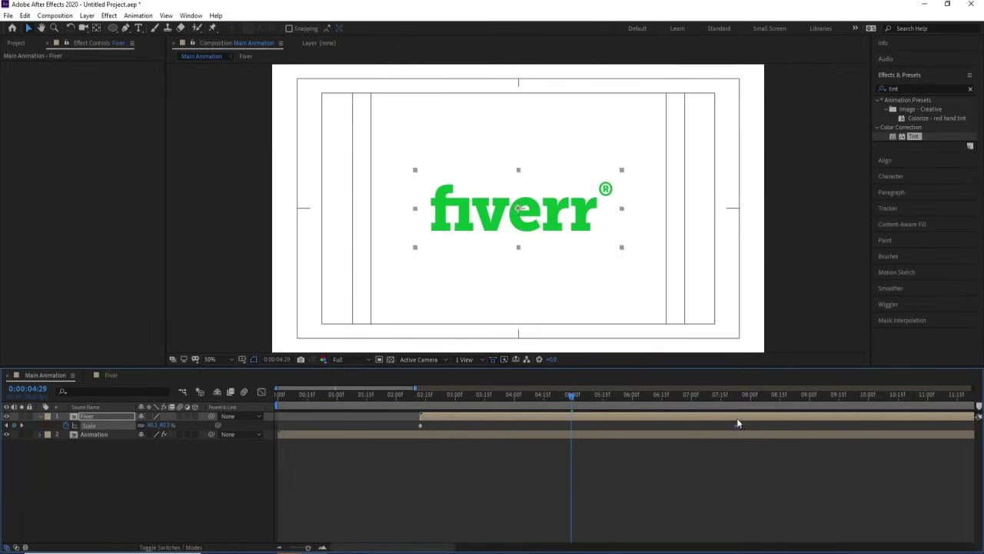
{"action": "key", "text": "Home"}
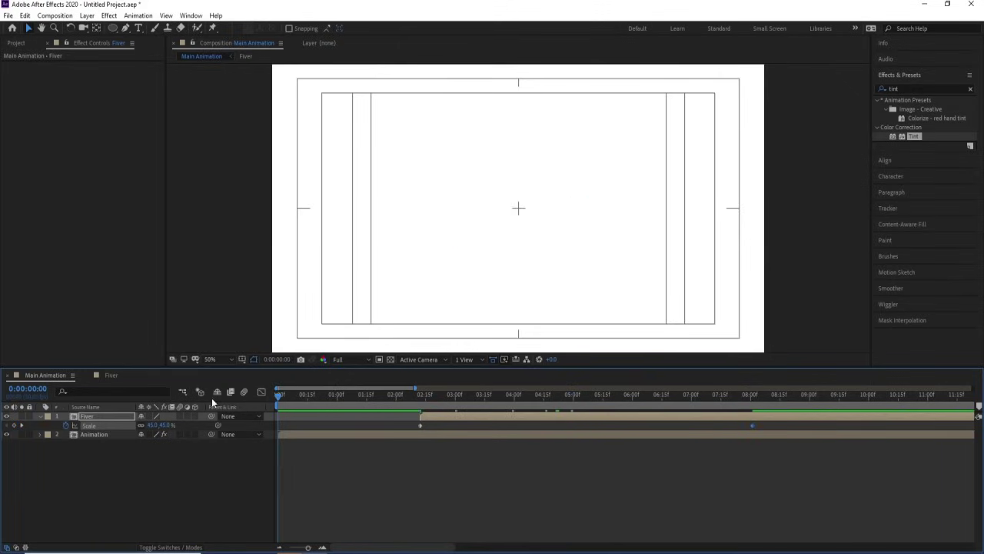
- Preview the animation, move the Fiver layer's ending Scale keyframe to about 0:00:10:06, and preview again from the start
{"action": "key", "text": "space"}
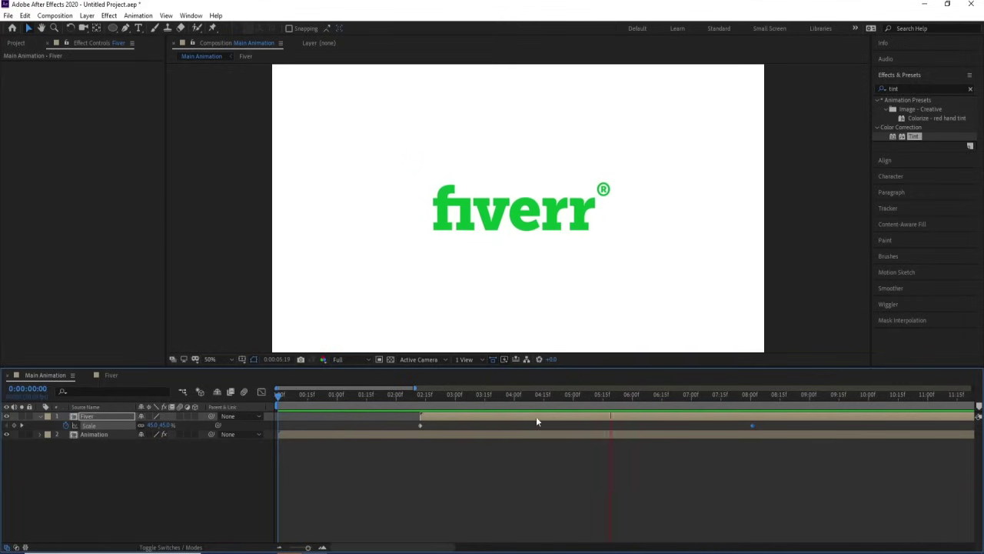
{"action": "key", "text": "space"}
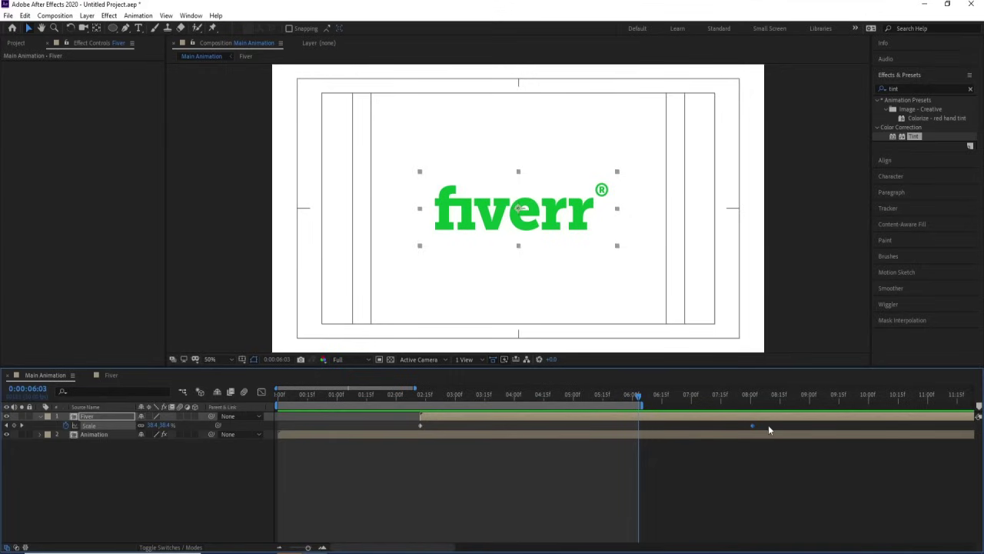
{"action": "left_click_drag", "start_coordinate": [753, 426], "coordinate": [872, 427]}
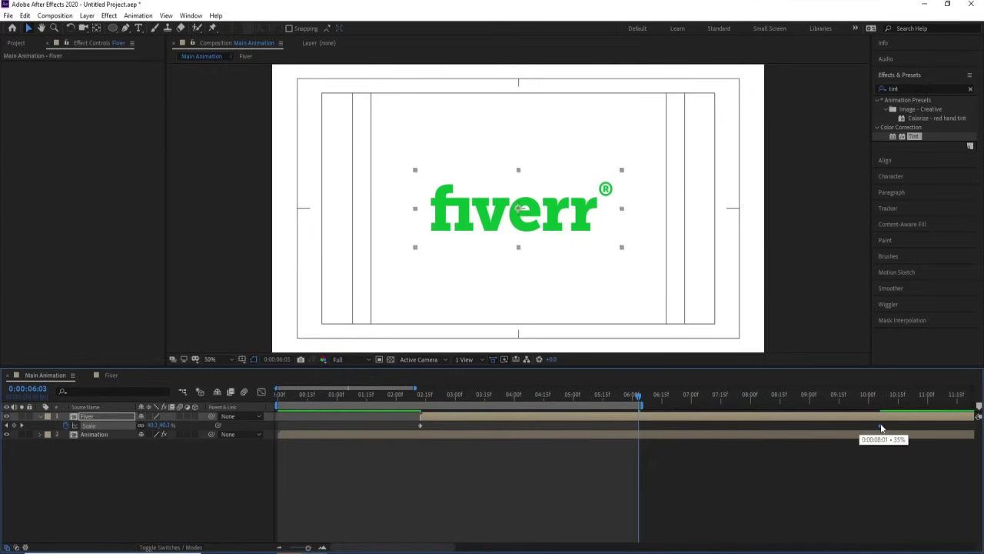
{"action": "key", "text": "space"}
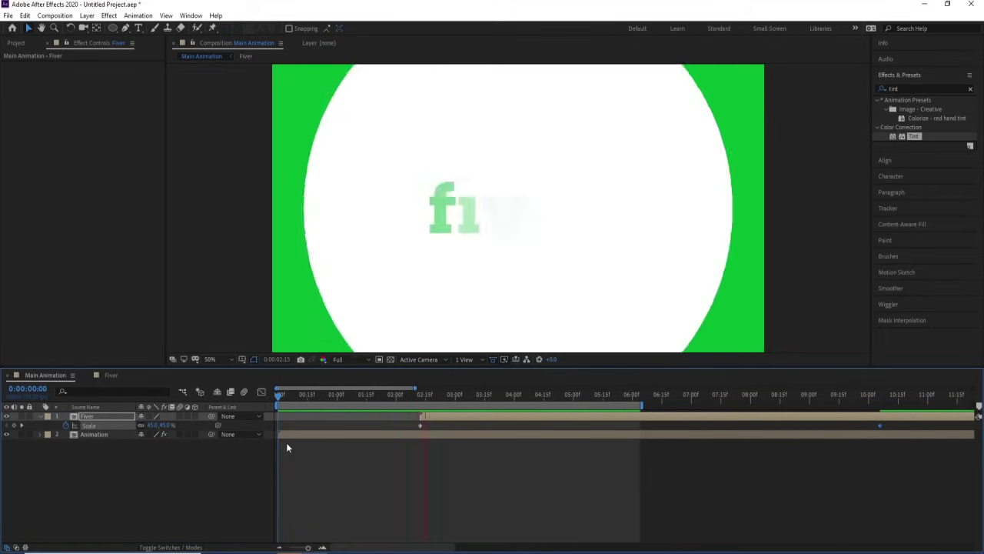
{"action": "key", "text": "space"}
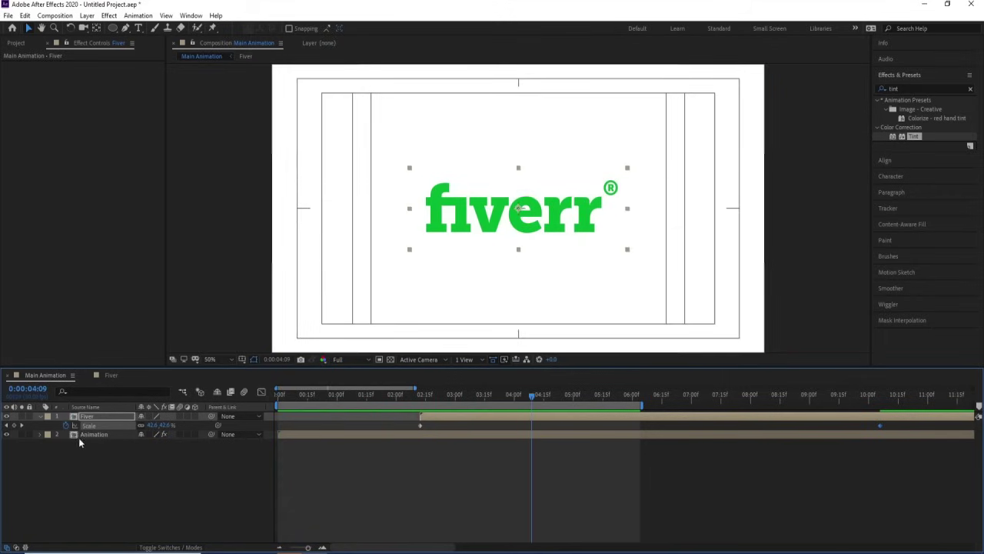
- Enable motion blur for all layers in the Animation and Fiver precomps, and preview Main Animation from the beginning
{"action": "double_click", "coordinate": [91, 434]}
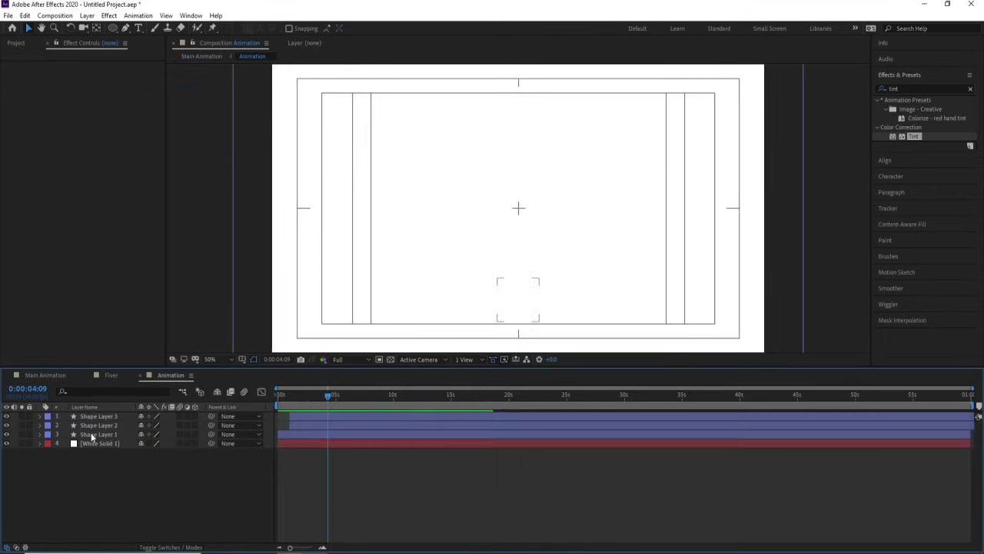
{"action": "left_click", "coordinate": [171, 456]}
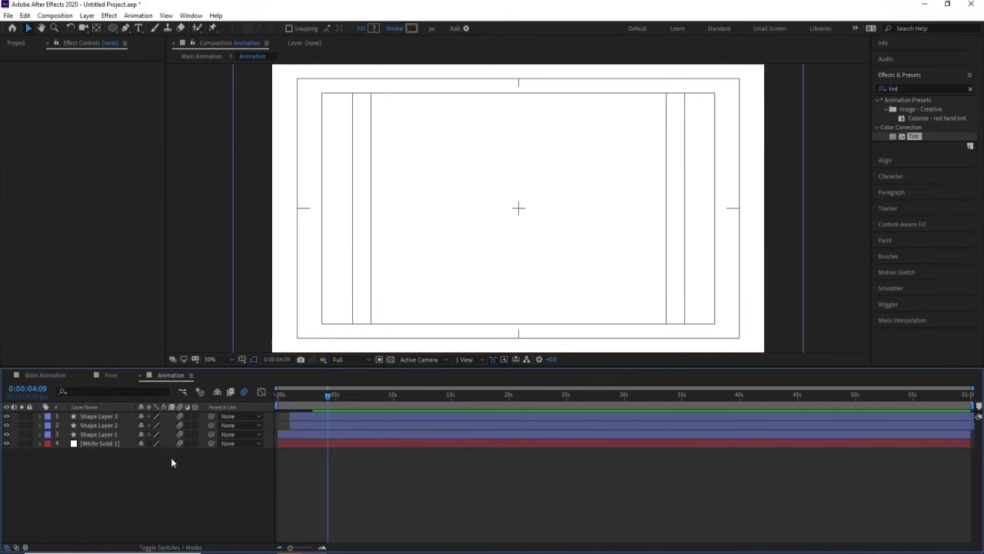
{"action": "left_click", "coordinate": [112, 375]}
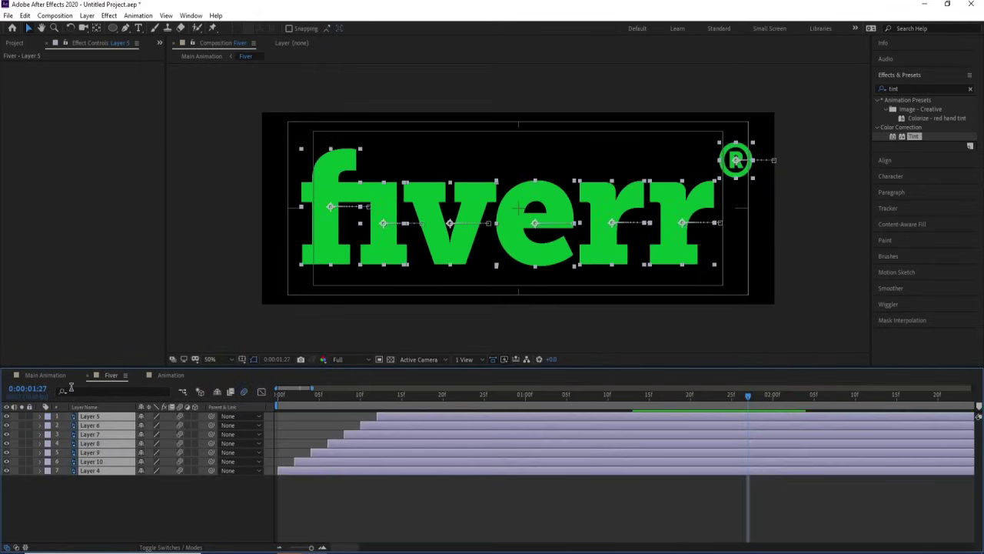
{"action": "left_click", "coordinate": [47, 375]}
{"action": "key", "text": "space"}
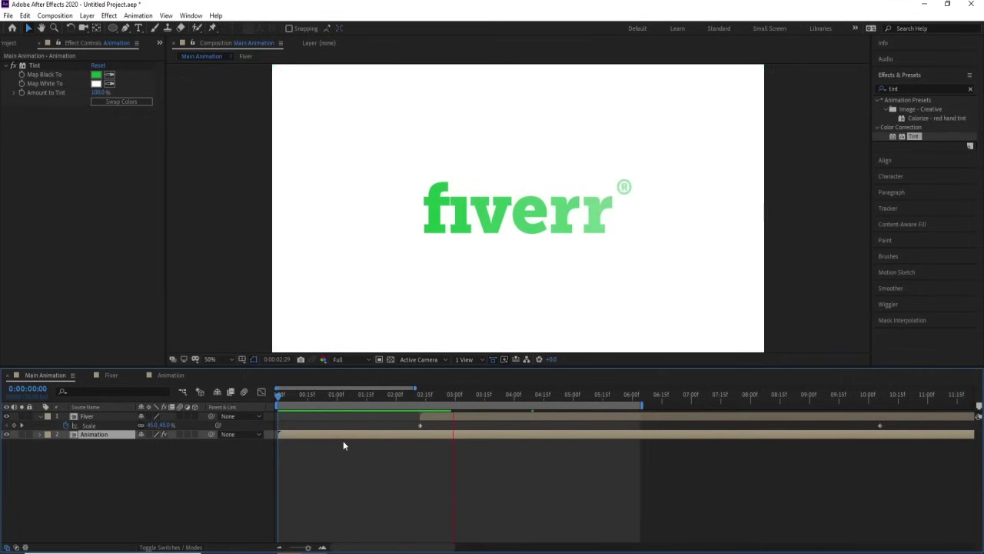
{"action": "key", "text": "space"}
{"action": "key", "text": "space"}
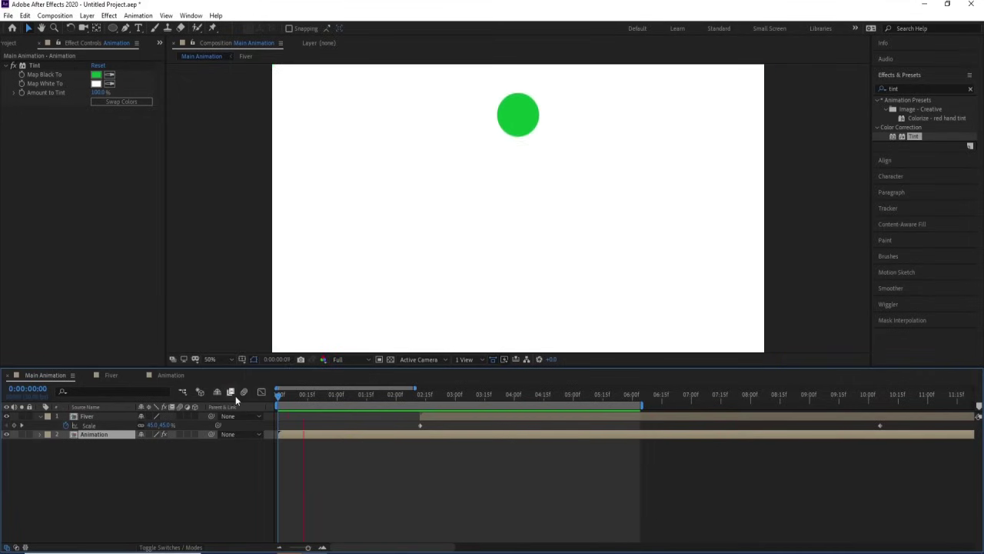